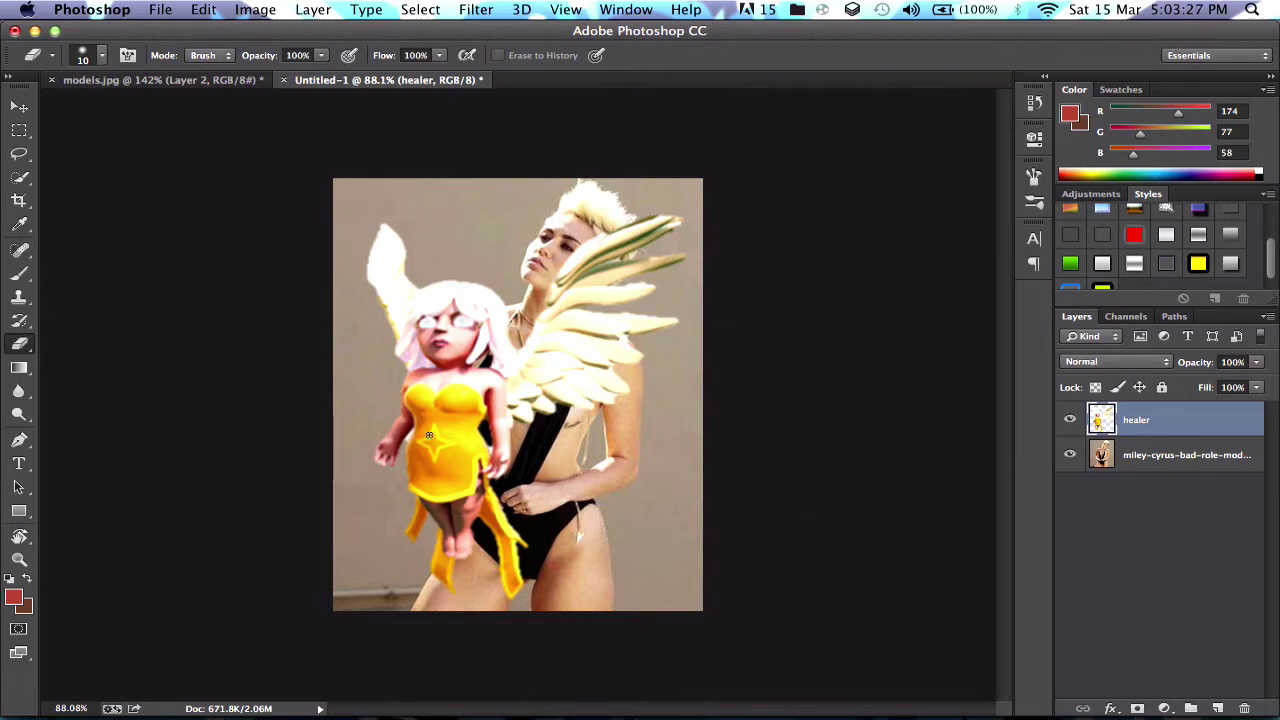
Enlarge the healer figure slightly with a free transform.
key(super+t)
drag(696, 204, 704, 199)
key(Return)
key(e)
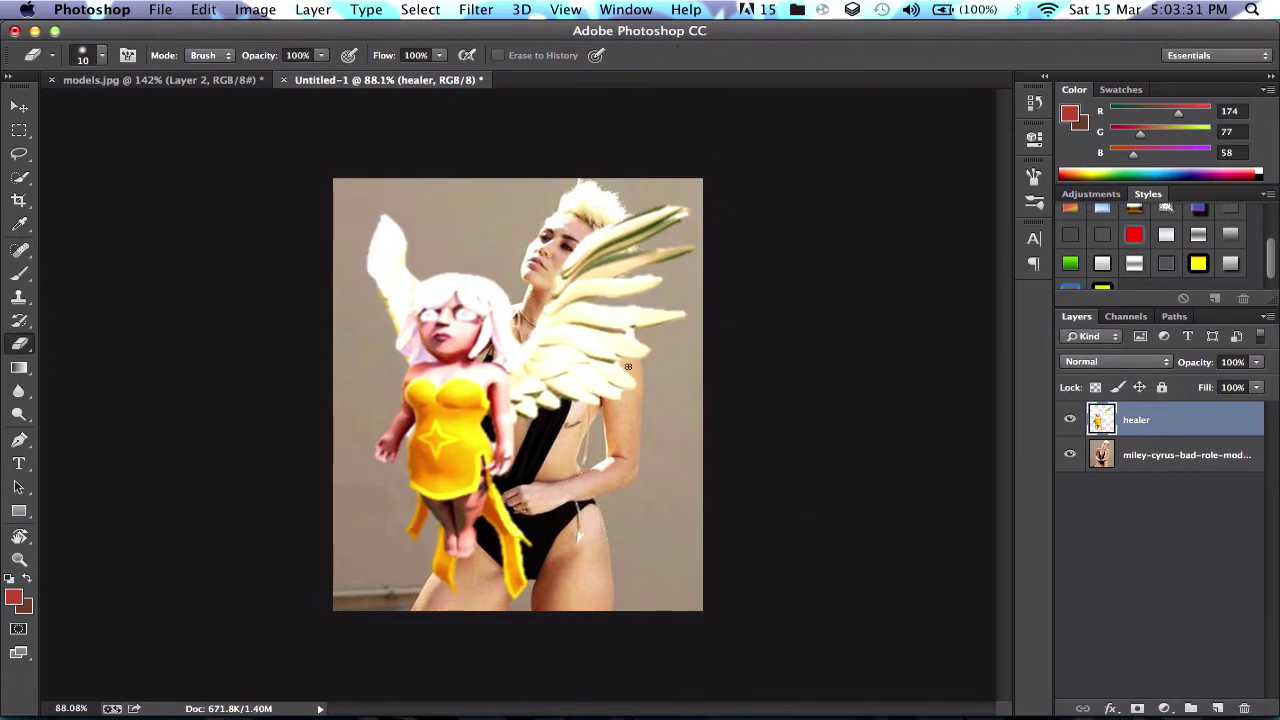
Rotate the healer figure about 15° clockwise and move it so its head covers the model's head.
key(super+plus)
key(super+0)
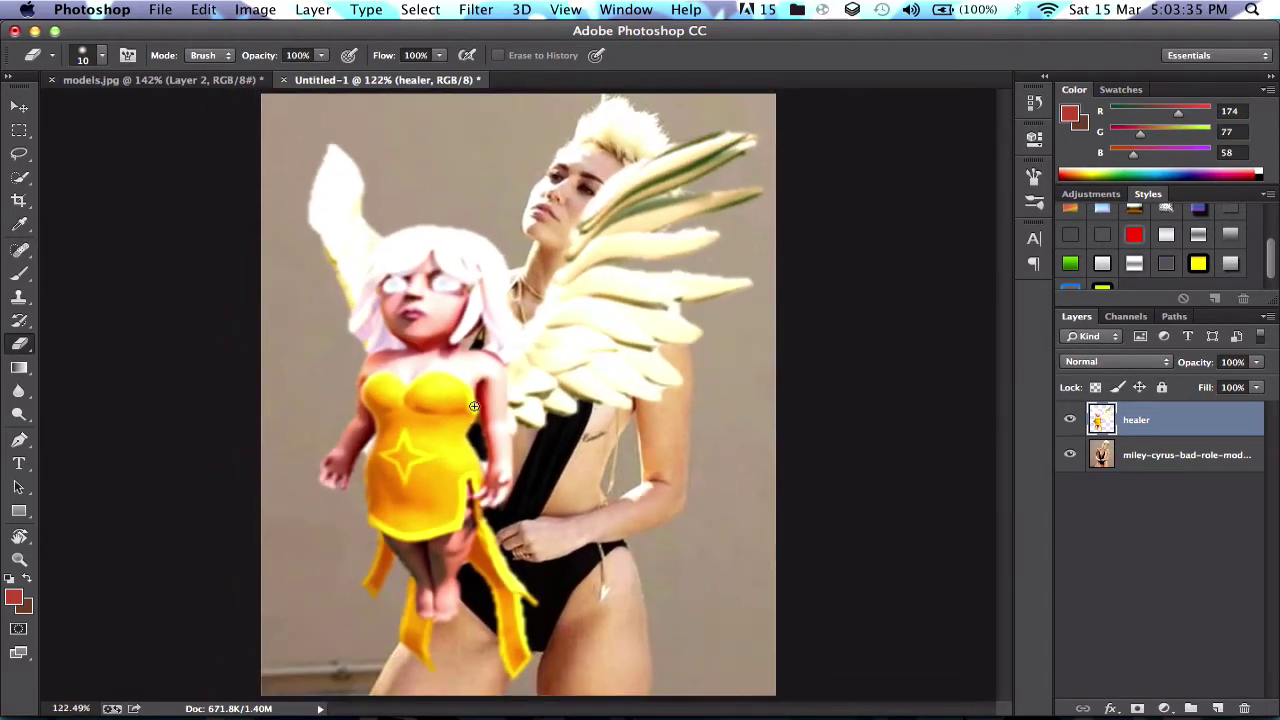
key(v)
key(super+t)
drag(915, 405, 865, 476)
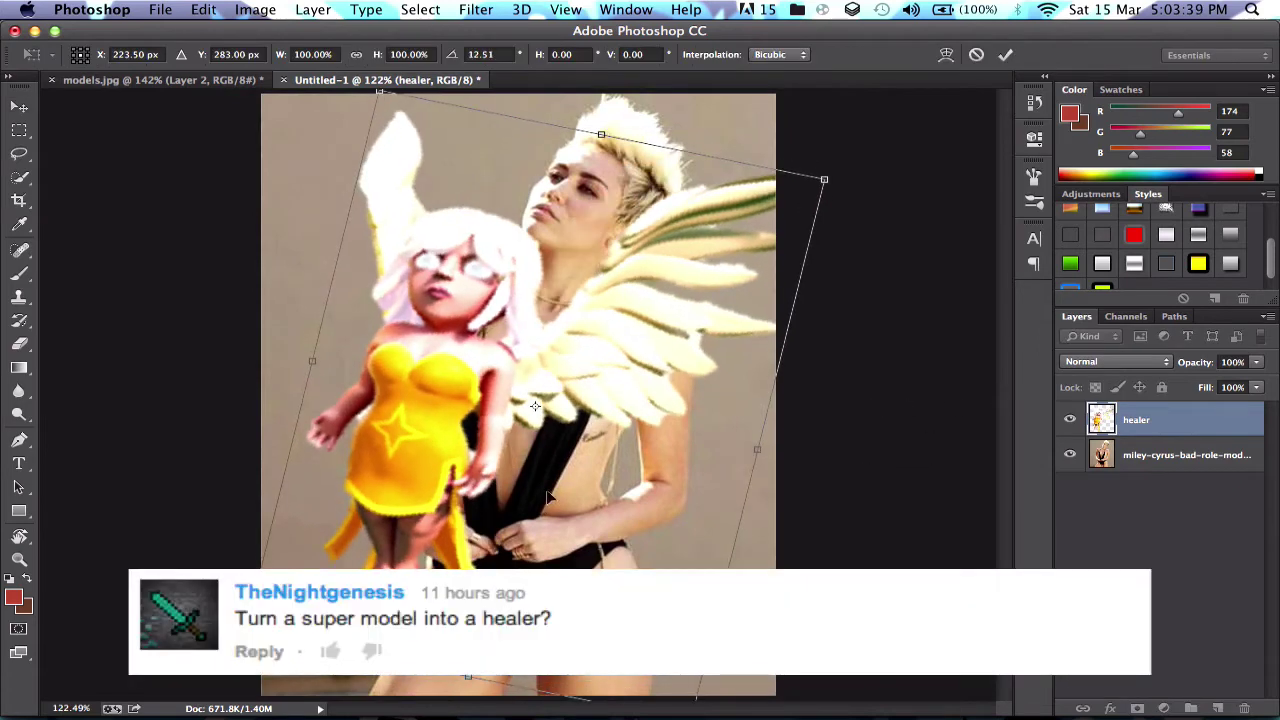
mouse_move(542, 521)
mouse_down()
mouse_move(664, 423)
mouse_move(689, 426)
mouse_up()
drag(966, 514, 960, 524)
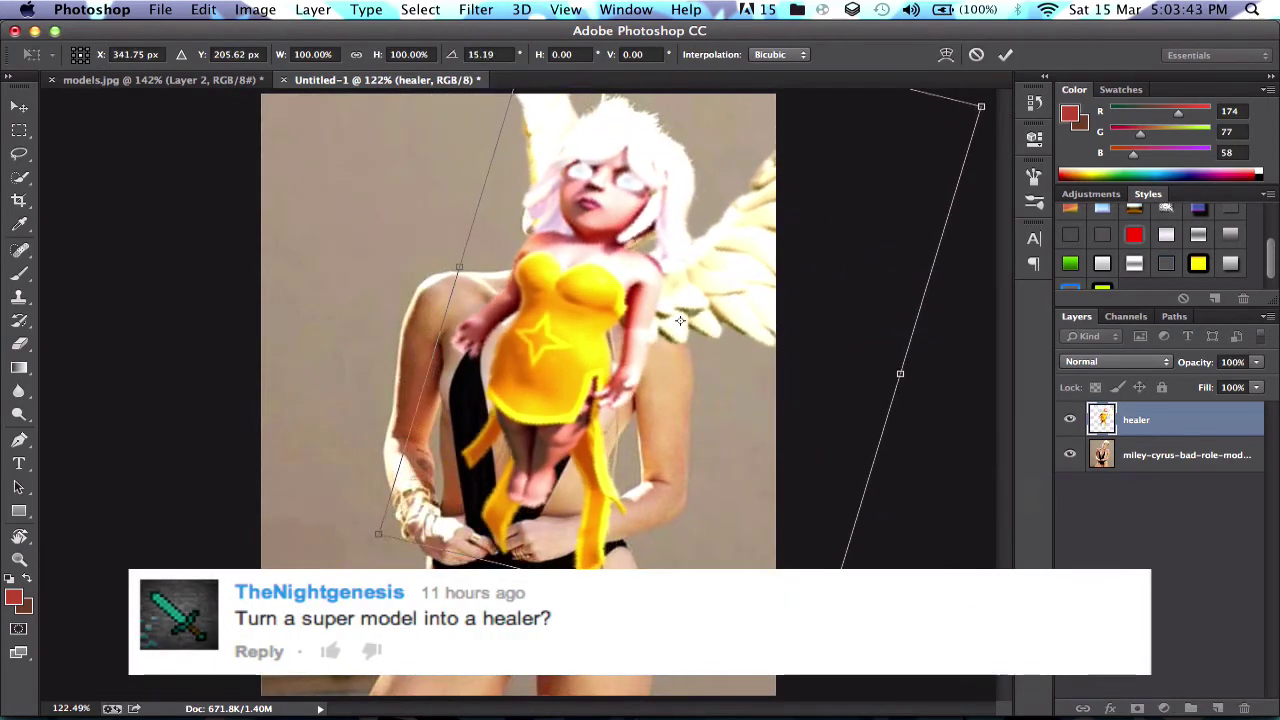
drag(823, 641, 829, 653)
key(Return)
Add a layer mask to the healer layer and paint black at 100% opacity over its body and wings, keeping only the head.
scroll(790, 563, down, 3)
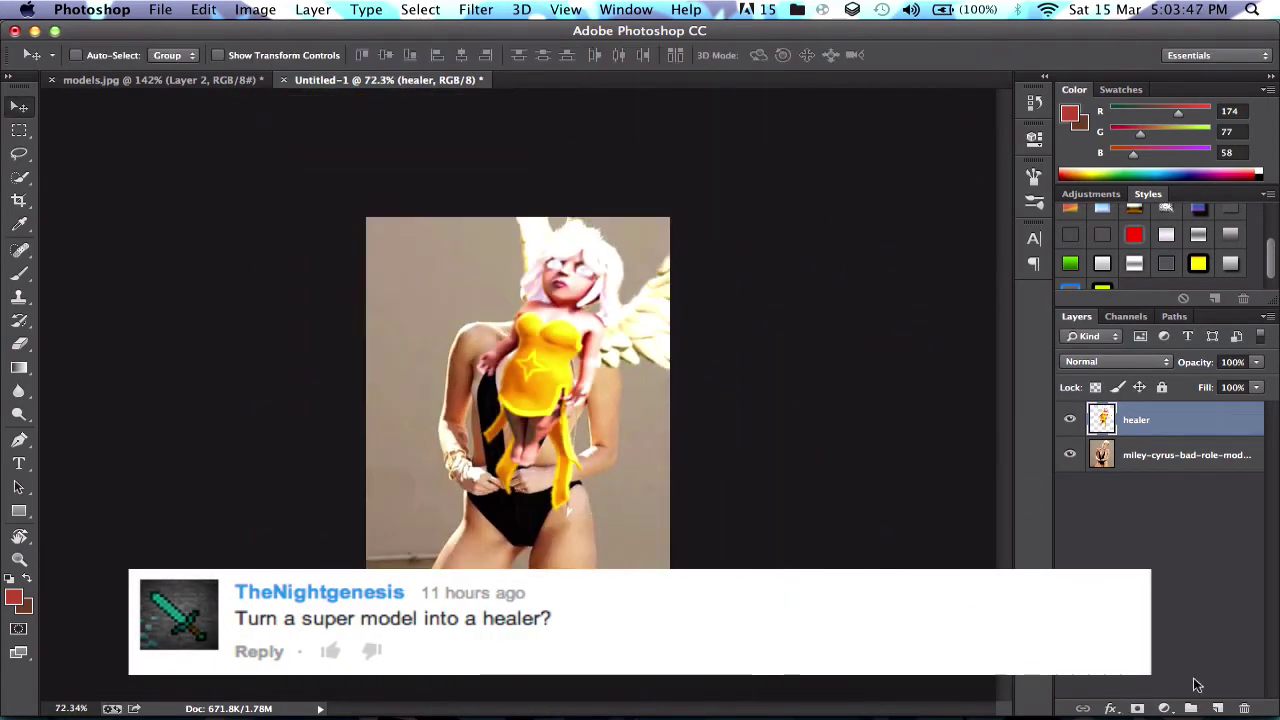
click(1137, 708)
key(b)
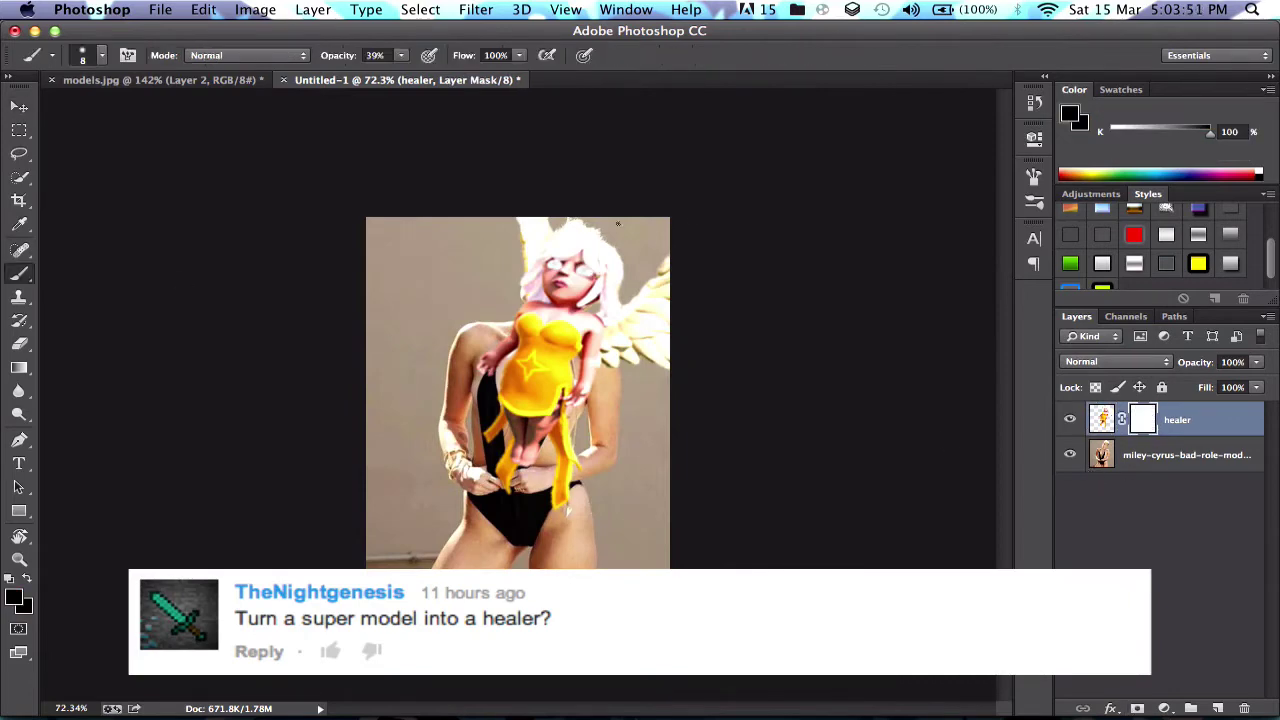
mouse_move(696, 427)
mouse_down()
mouse_move(663, 313)
mouse_move(666, 392)
mouse_up()
drag(333, 57, 400, 57)
mouse_move(686, 237)
mouse_down()
mouse_move(668, 378)
mouse_move(648, 282)
mouse_move(626, 360)
mouse_move(626, 329)
mouse_move(644, 309)
mouse_move(621, 330)
mouse_move(455, 338)
mouse_move(356, 393)
mouse_move(643, 370)
mouse_move(565, 430)
mouse_move(458, 446)
mouse_move(404, 478)
mouse_up()
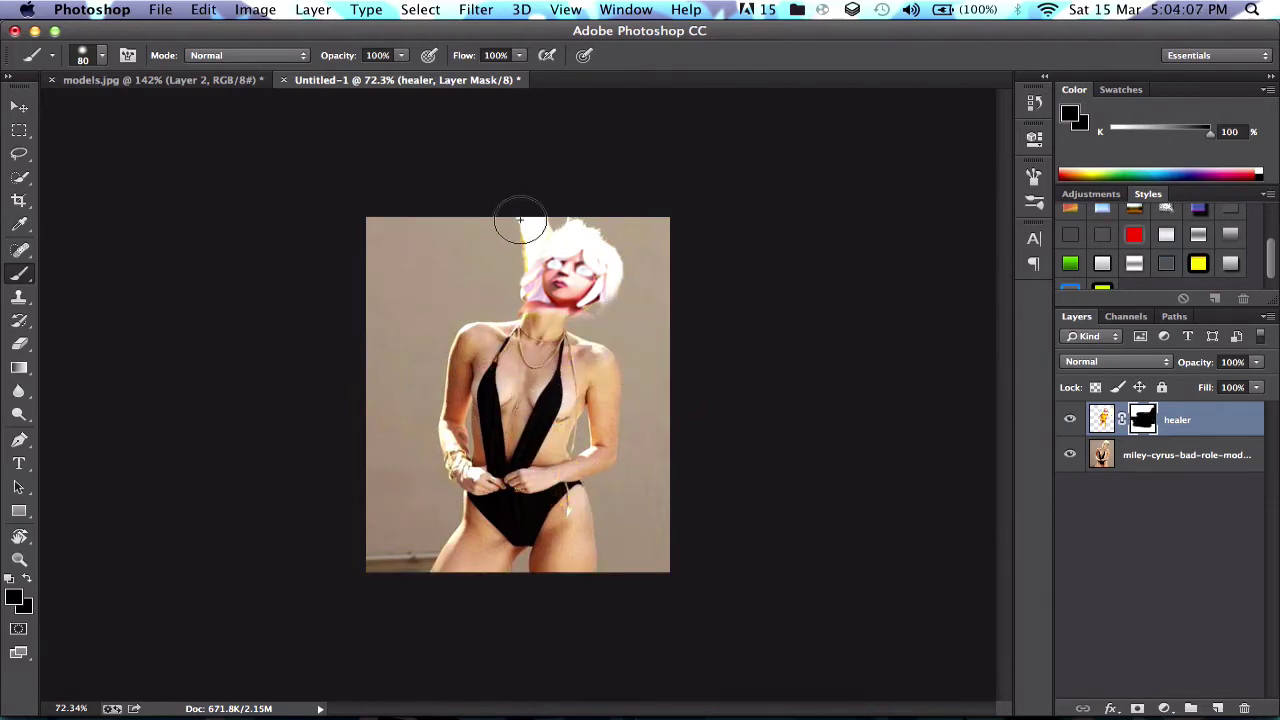
drag(519, 219, 522, 227)
Mask out the leftover red skin of the healer below the chin with a 35 px brush.
scroll(537, 236, up, 5)
scroll(537, 238, up, 4)
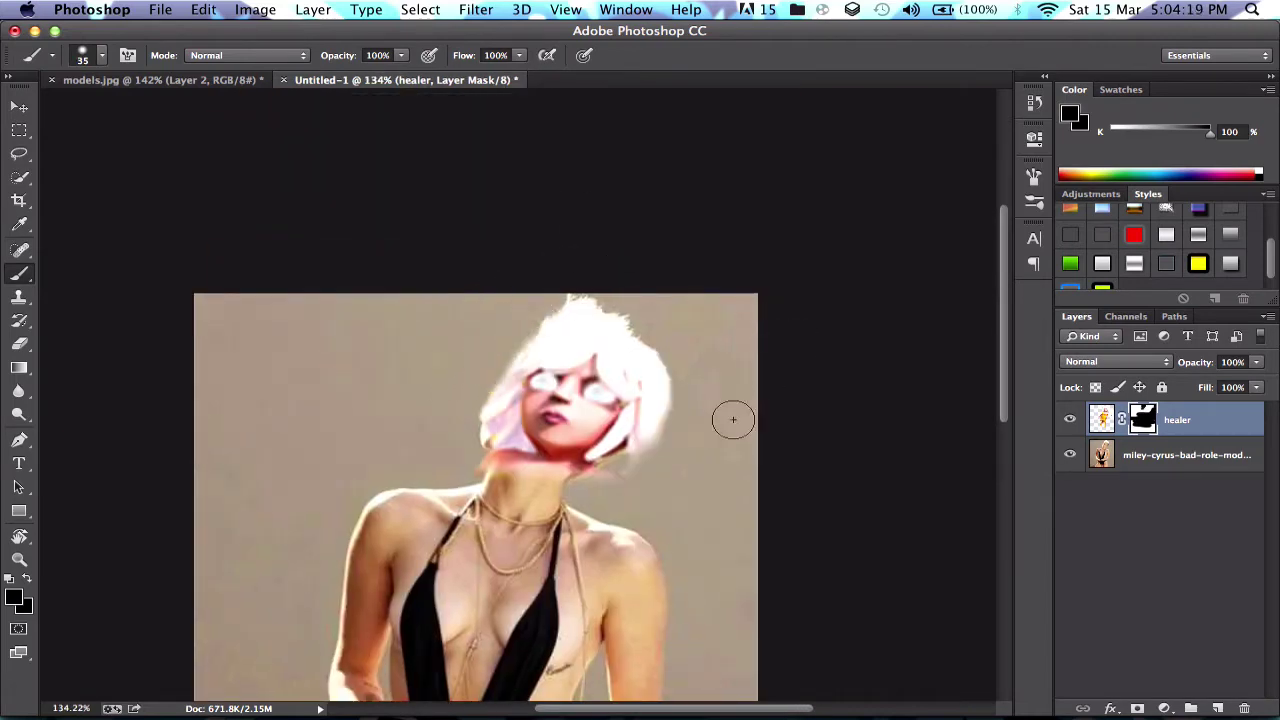
drag(602, 481, 520, 471)
right_click(520, 471)
click(329, 451)
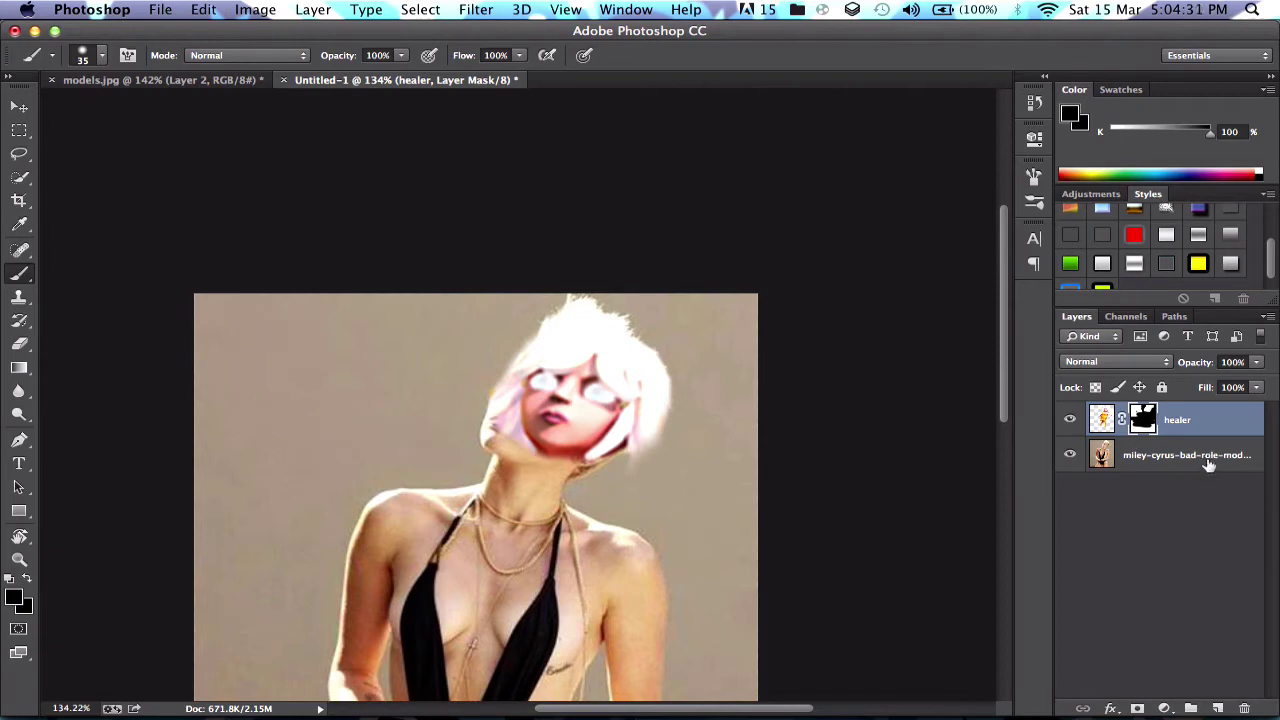
Hide the healer layer and clone the plain wall over the model's head with a 90 px Clone Stamp, leaving the neck.
click(1208, 463)
click(1070, 419)
scroll(825, 463, down, 5)
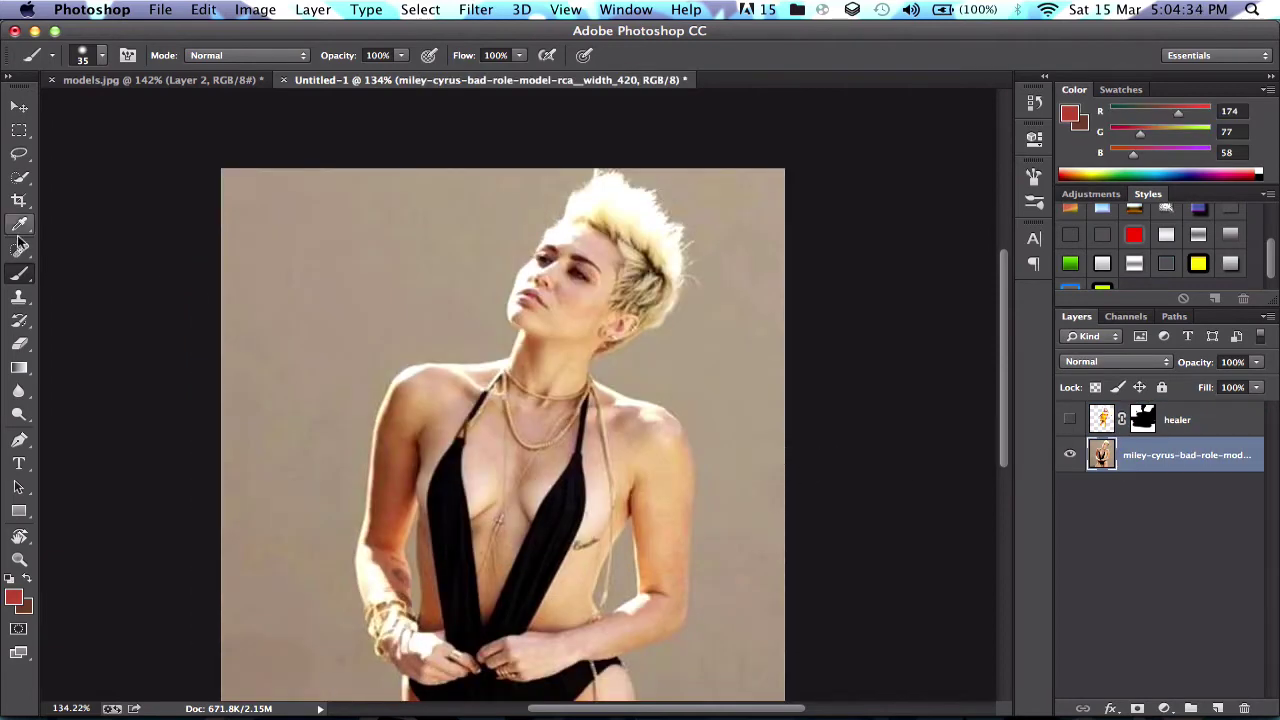
click(20, 297)
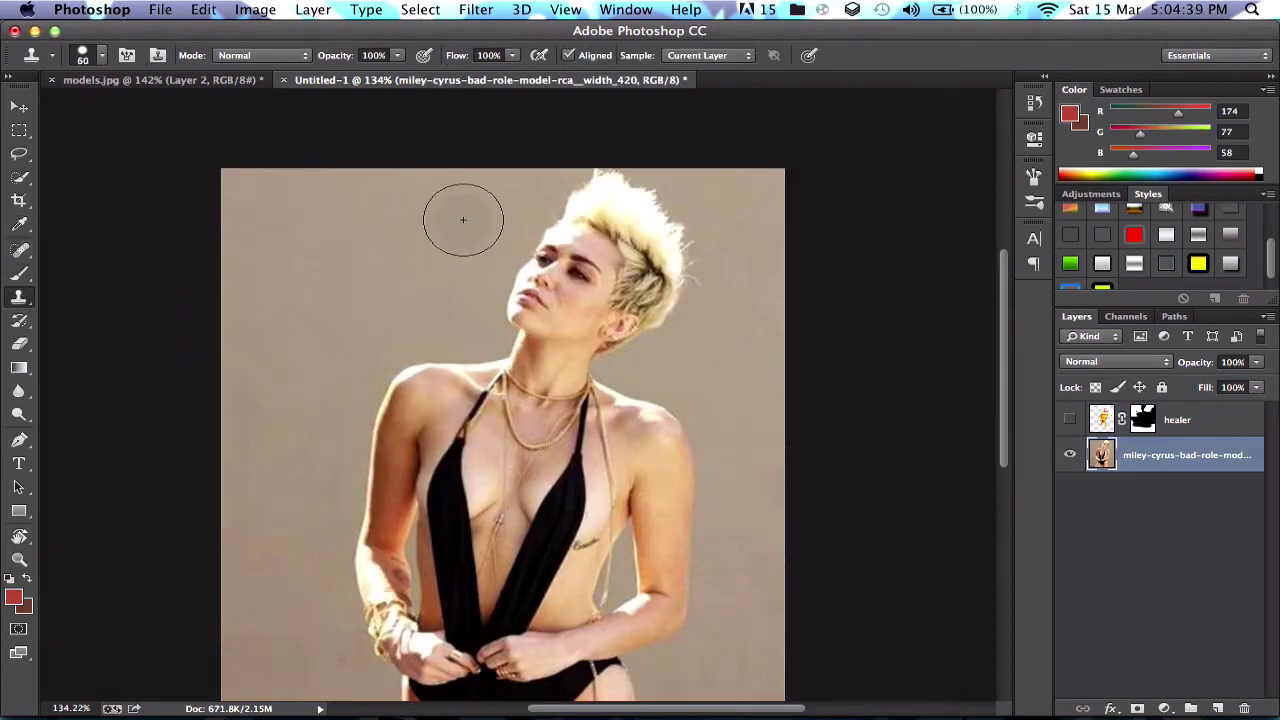
alt+click(431, 223)
key(bracketright)
key(bracketright)
key(bracketright)
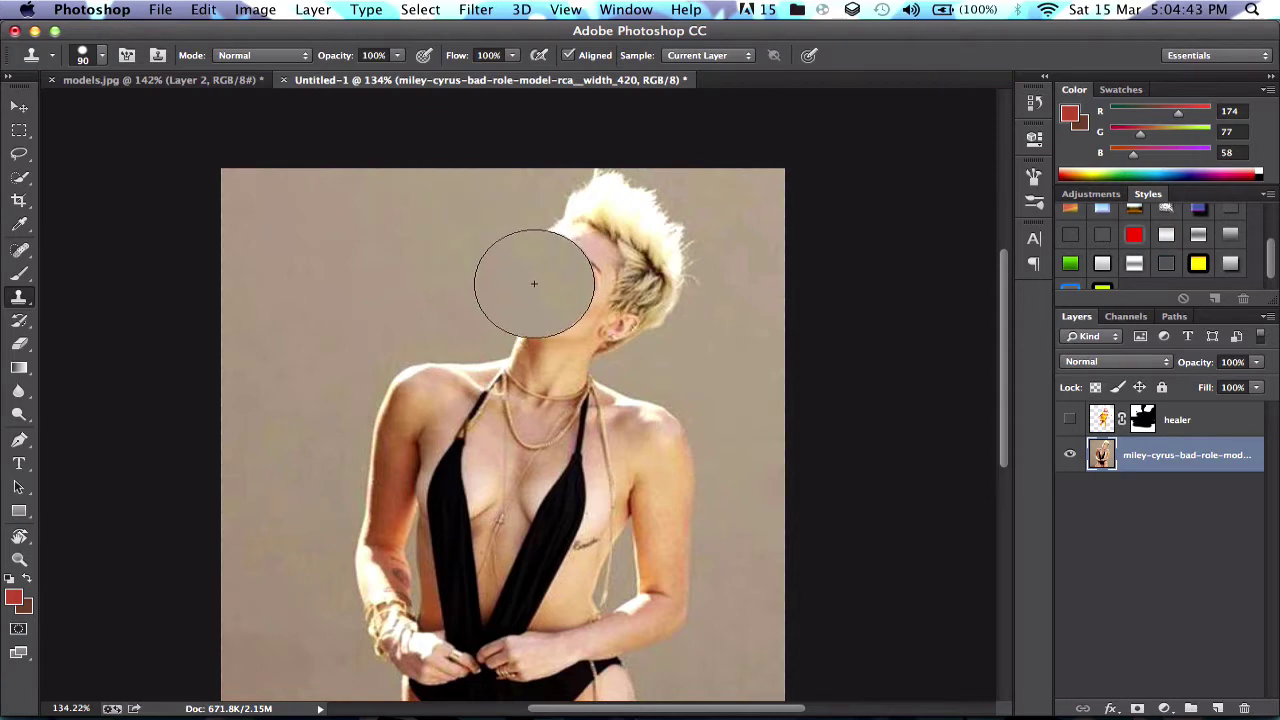
mouse_move(534, 284)
mouse_down()
mouse_move(543, 260)
mouse_move(617, 291)
mouse_move(529, 257)
mouse_move(583, 206)
mouse_move(623, 206)
mouse_move(540, 220)
mouse_move(678, 292)
mouse_move(651, 300)
mouse_up()
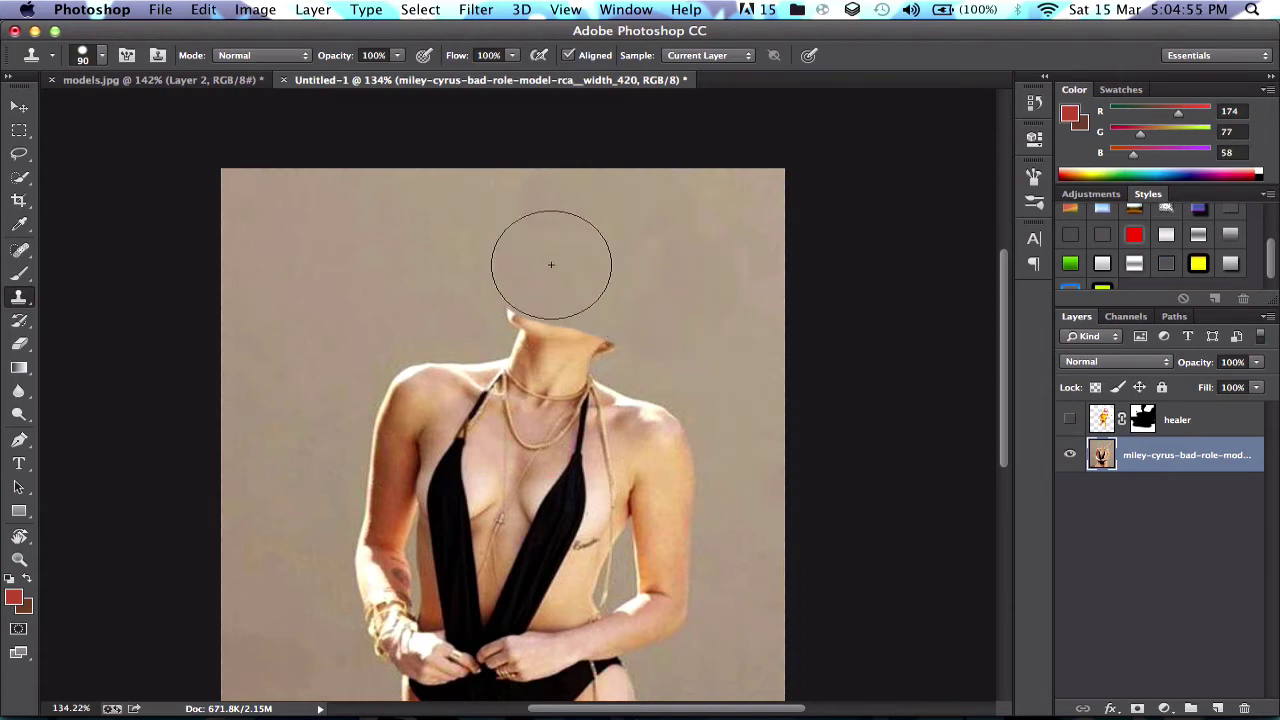
Apply the Oil Paint filter to the model photo with Stylization 1.04 and Cleanliness 1.5.
click(482, 10)
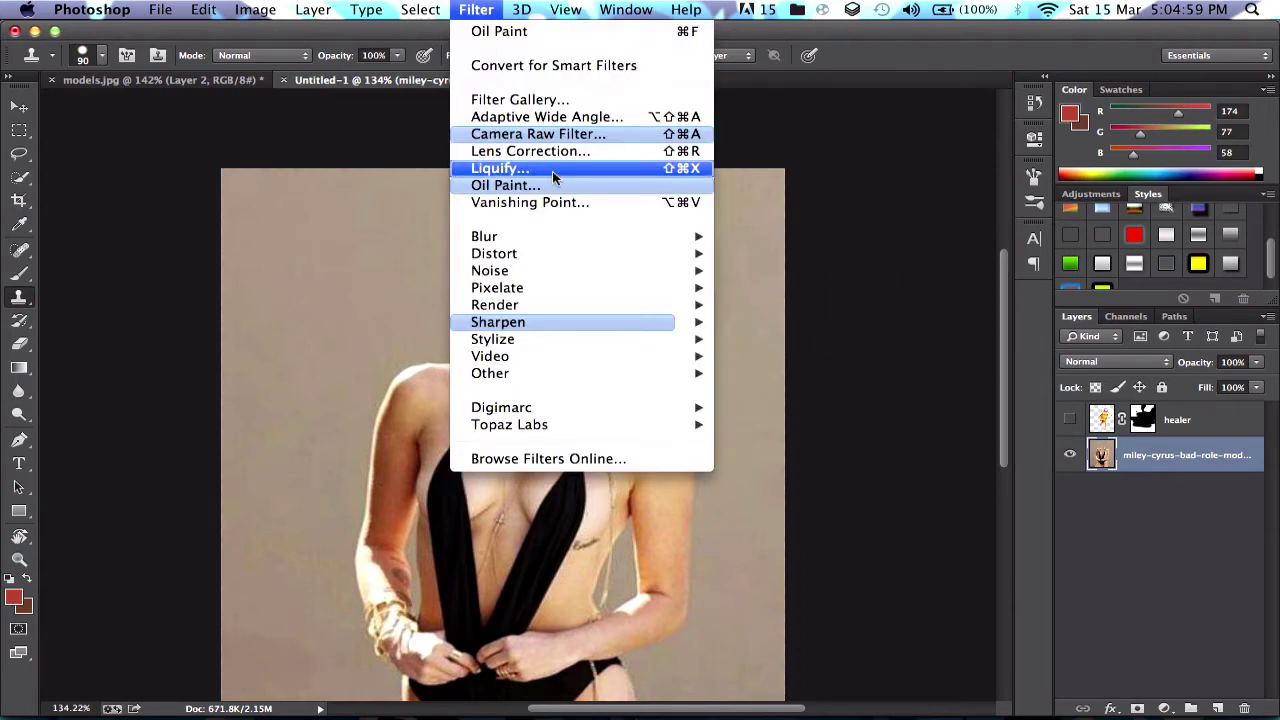
click(577, 191)
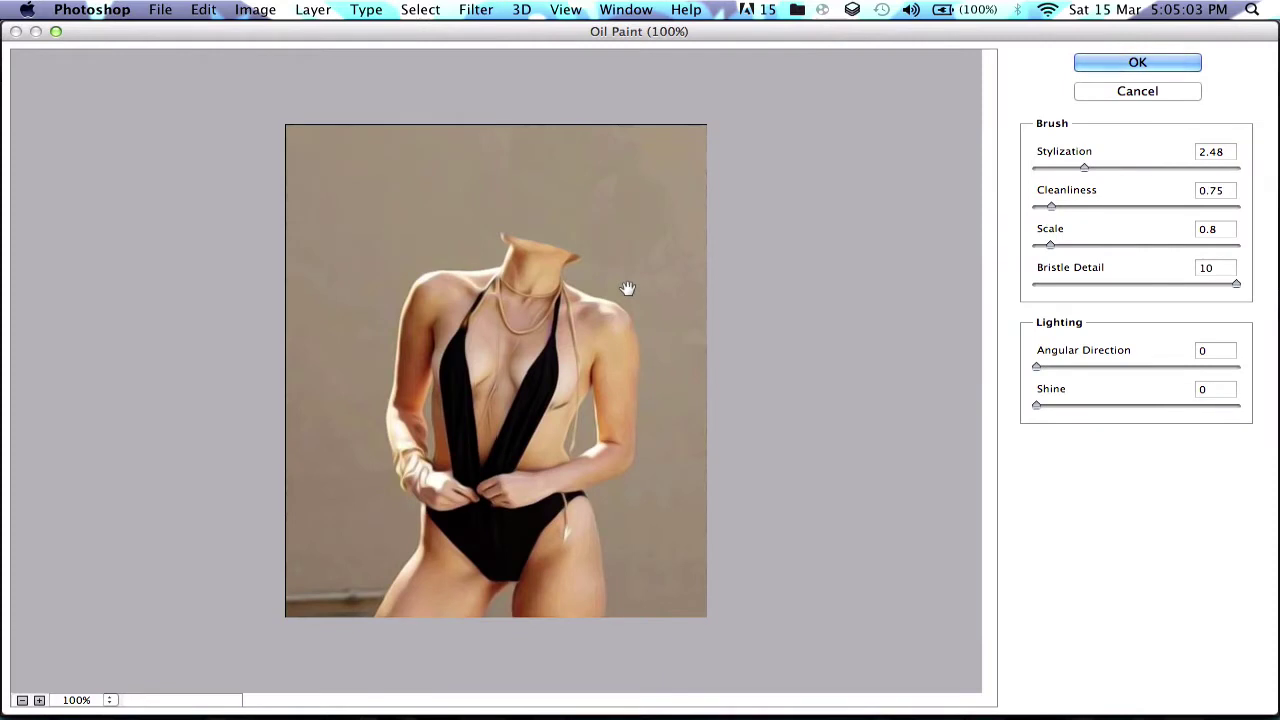
click(1141, 167)
click(1056, 167)
click(1049, 207)
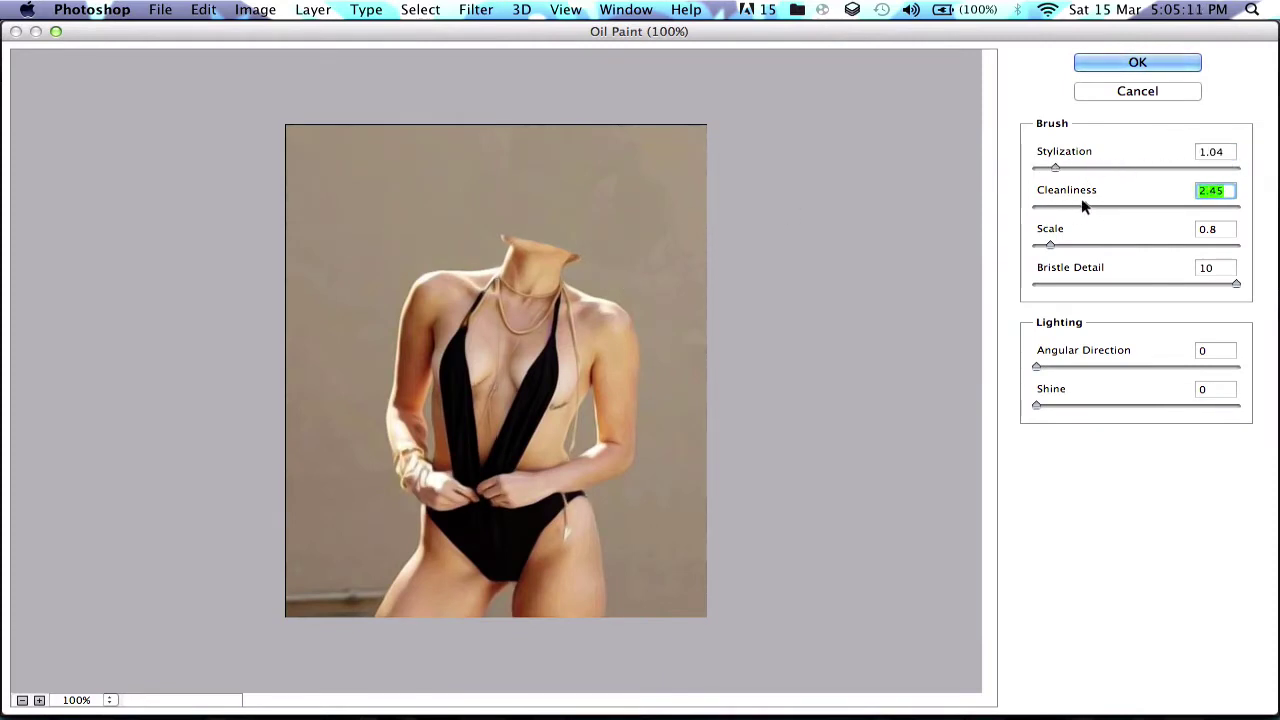
click(1076, 67)
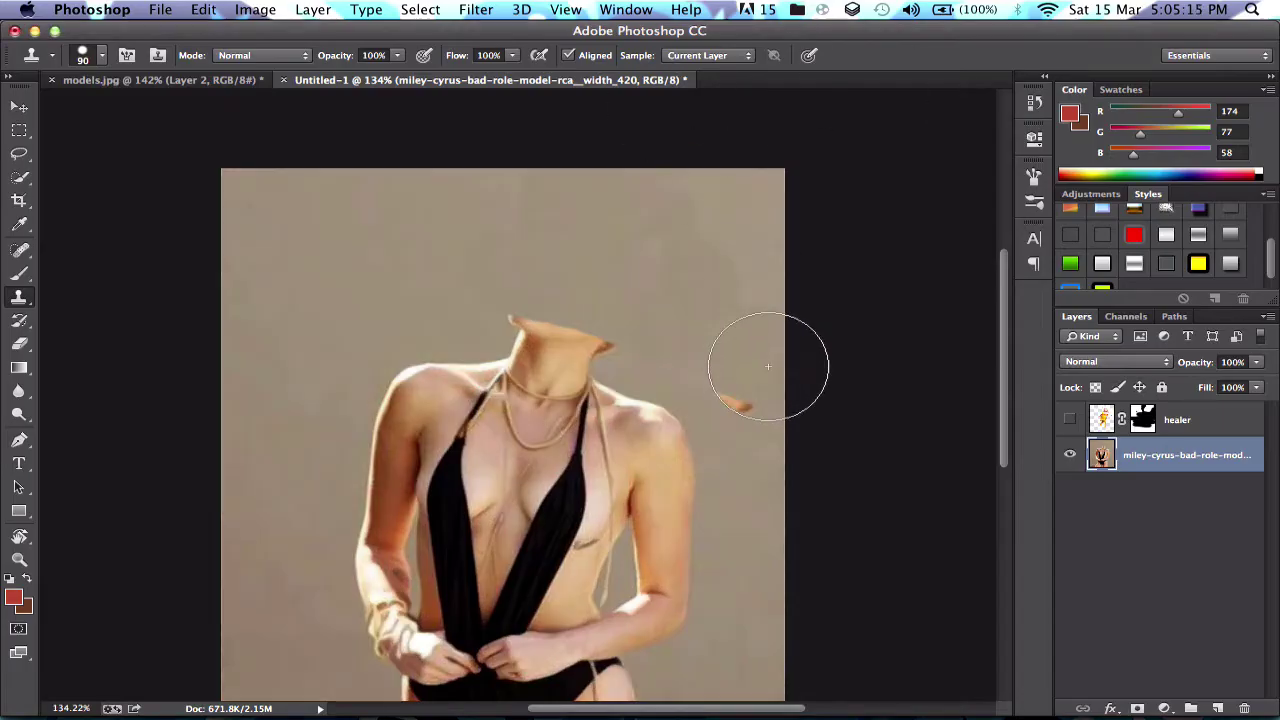
Show the healer layer again and move it down and to the left, beside the model's shoulder, to expose leftover wing pieces.
scroll(768, 366, down, 3)
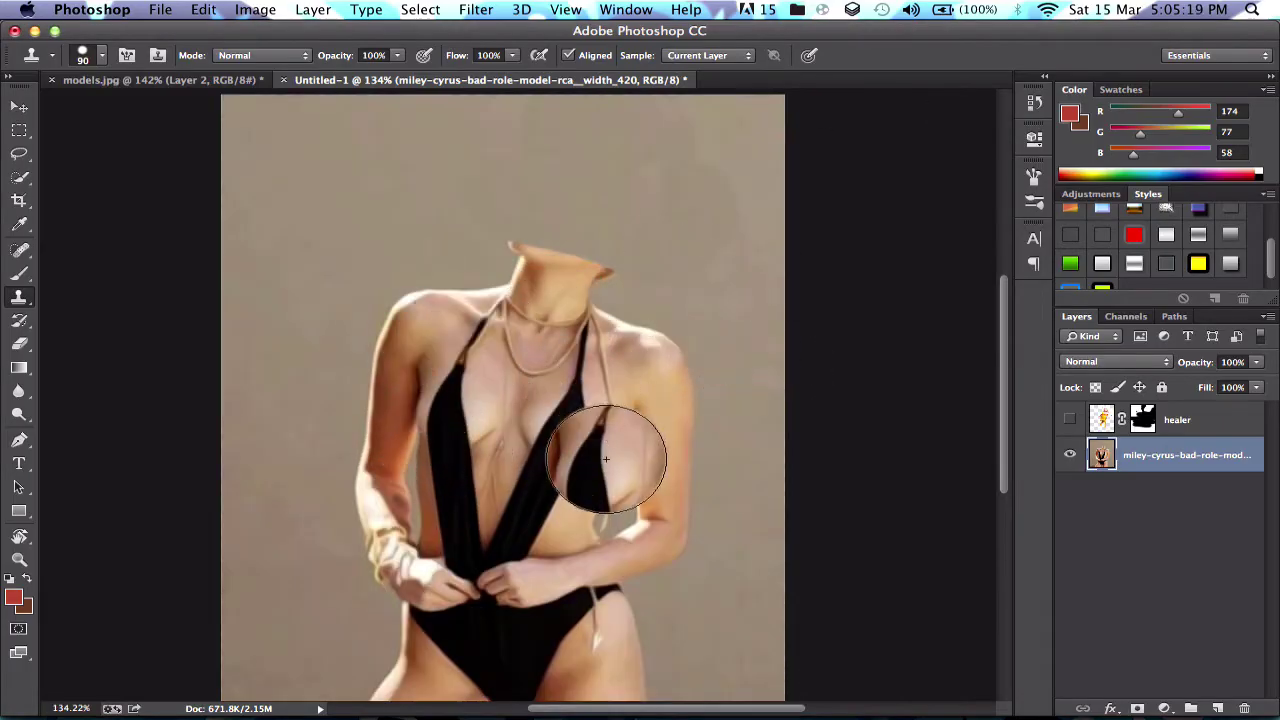
key(v)
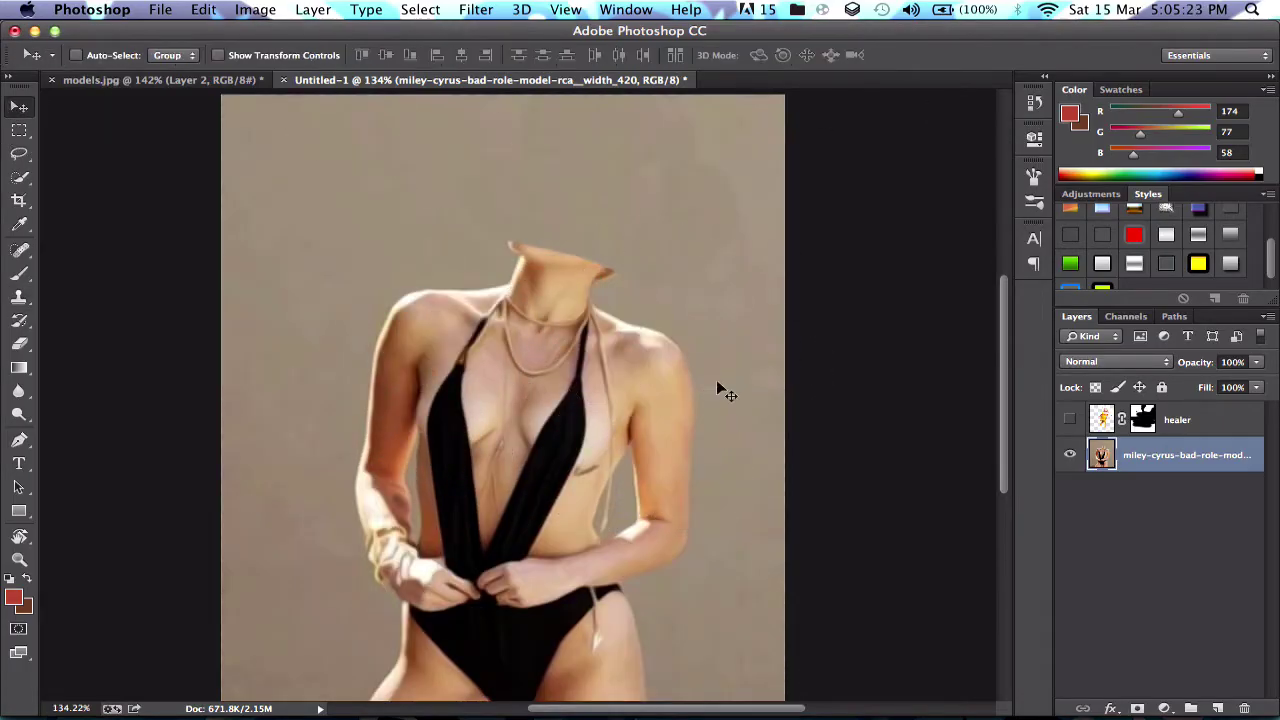
click(1070, 420)
drag(632, 267, 606, 286)
key(super+z)
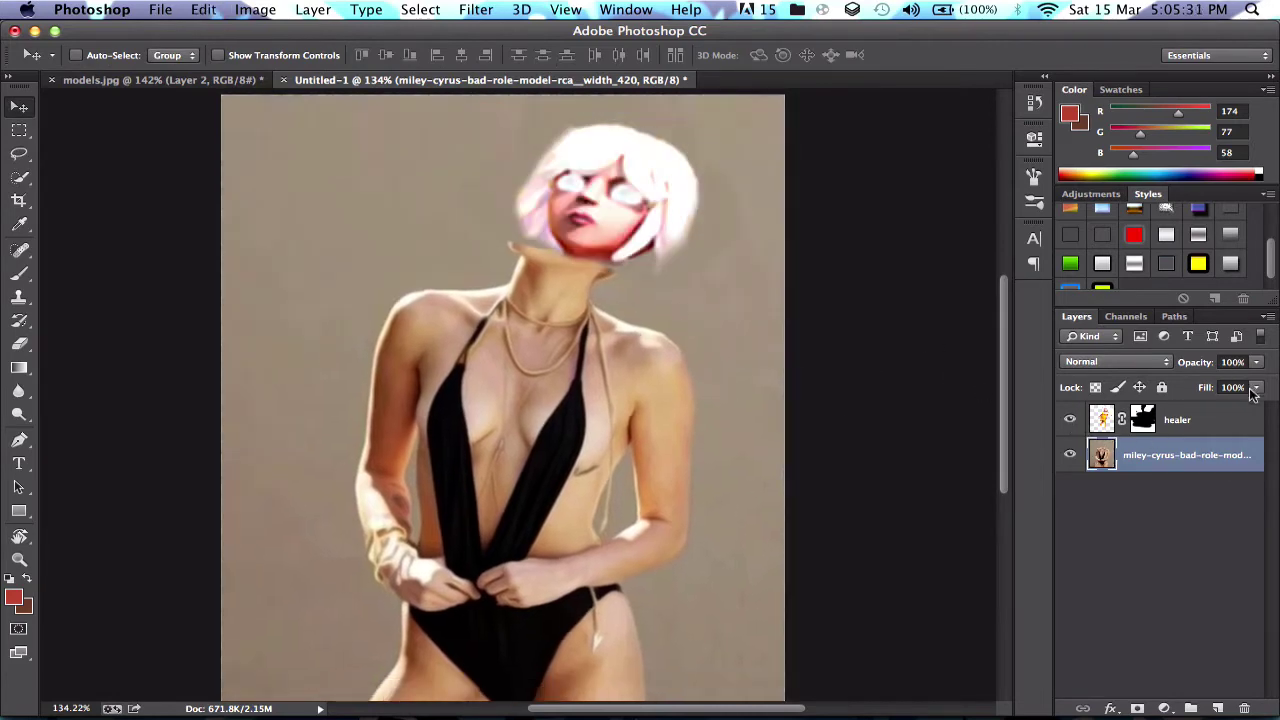
click(1228, 413)
mouse_move(768, 265)
mouse_down()
mouse_move(731, 276)
mouse_move(655, 440)
mouse_move(500, 412)
mouse_up()
Paint black on the healer layer mask with a 125 px brush to hide the remaining wing pieces around the head.
key(b)
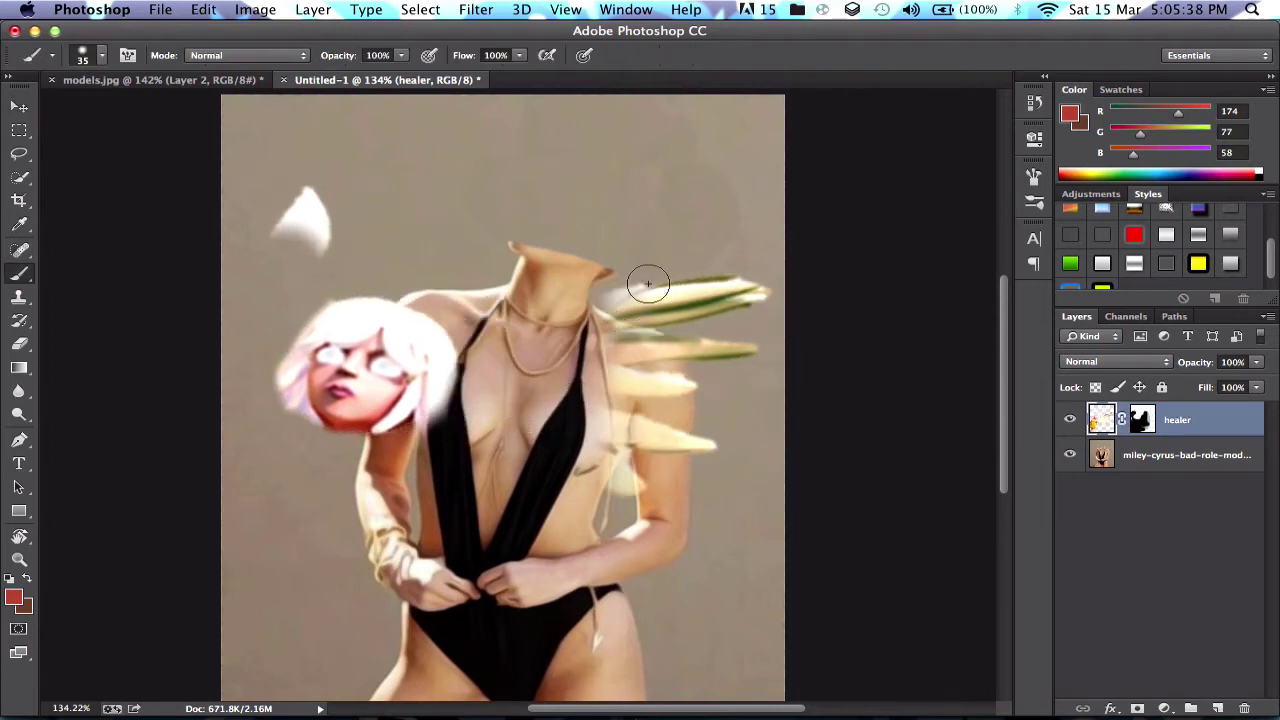
click(1137, 414)
mouse_move(708, 265)
mouse_down()
mouse_move(729, 351)
mouse_move(686, 441)
mouse_up()
key(])
key(])
key(])
key(])
key(])
key(])
key(])
key(])
key(])
drag(759, 243, 636, 272)
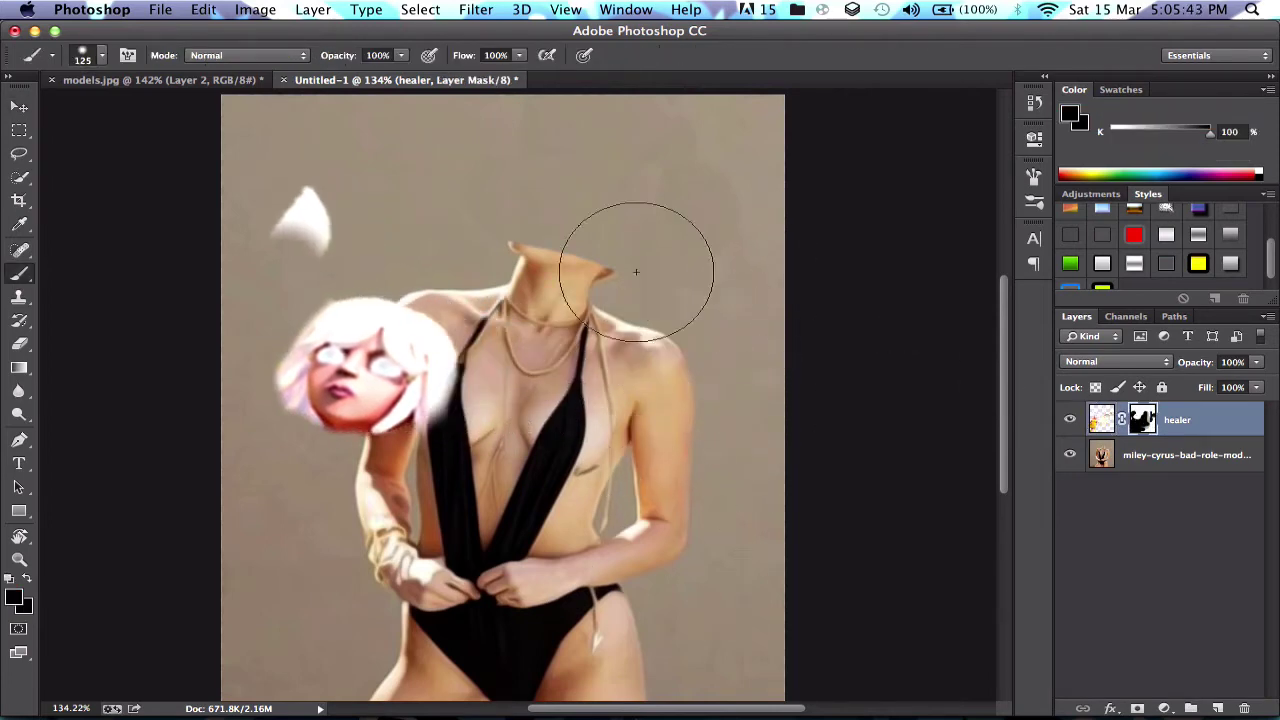
drag(321, 200, 171, 223)
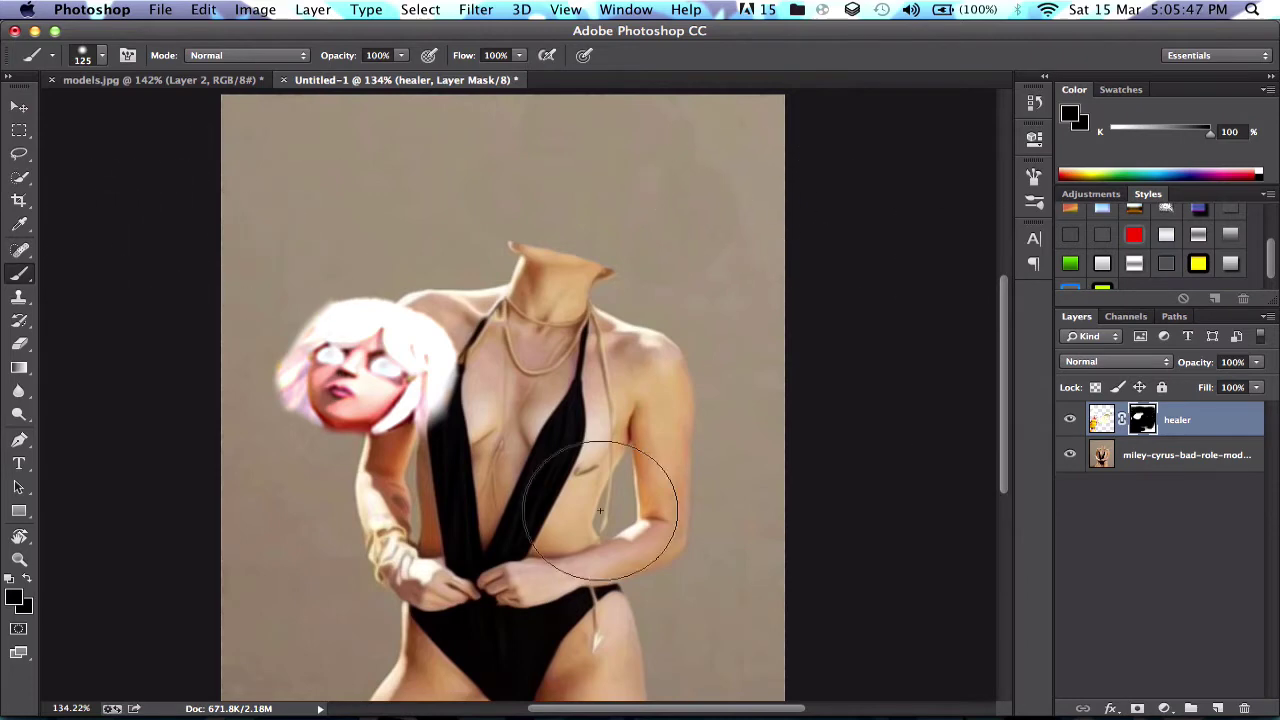
Move the healer head back over the model's neck and rotate it slightly with a free transform.
key(v)
drag(420, 512, 614, 349)
key(super+t)
drag(704, 378, 714, 377)
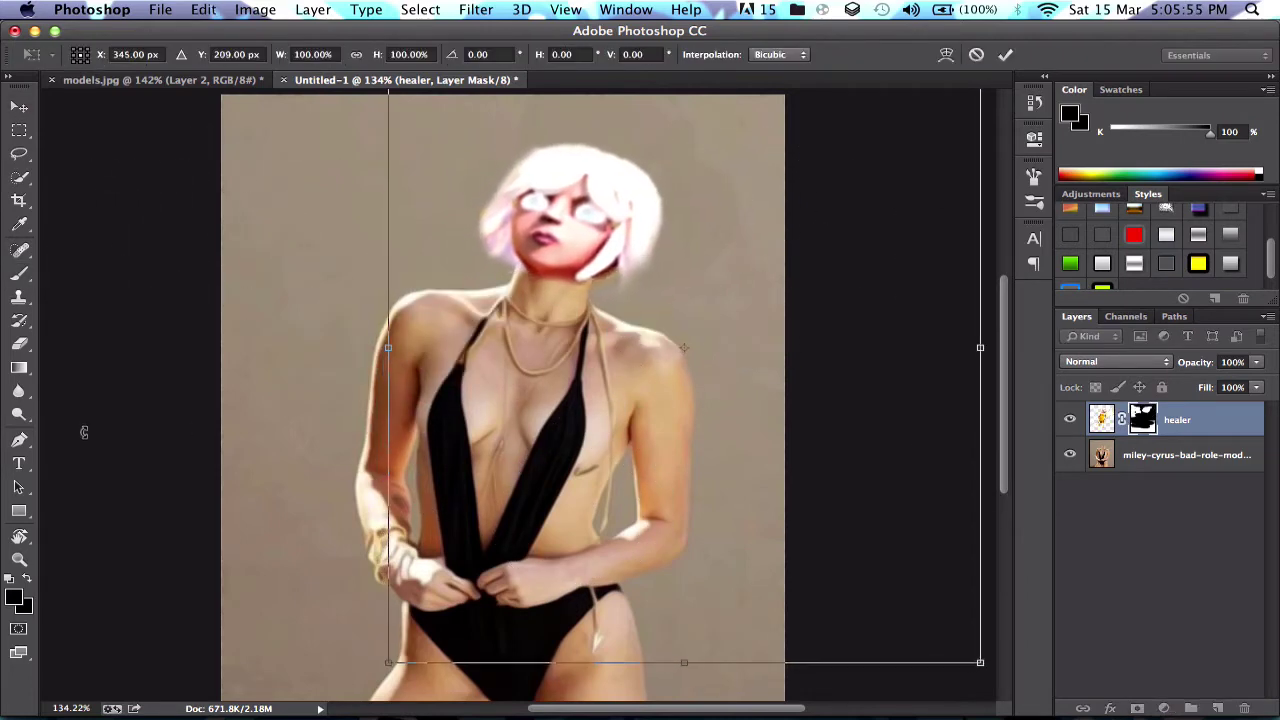
drag(84, 432, 175, 420)
mouse_move(475, 408)
mouse_down()
mouse_move(471, 420)
mouse_move(475, 378)
mouse_move(473, 414)
mouse_up()
key(Return)
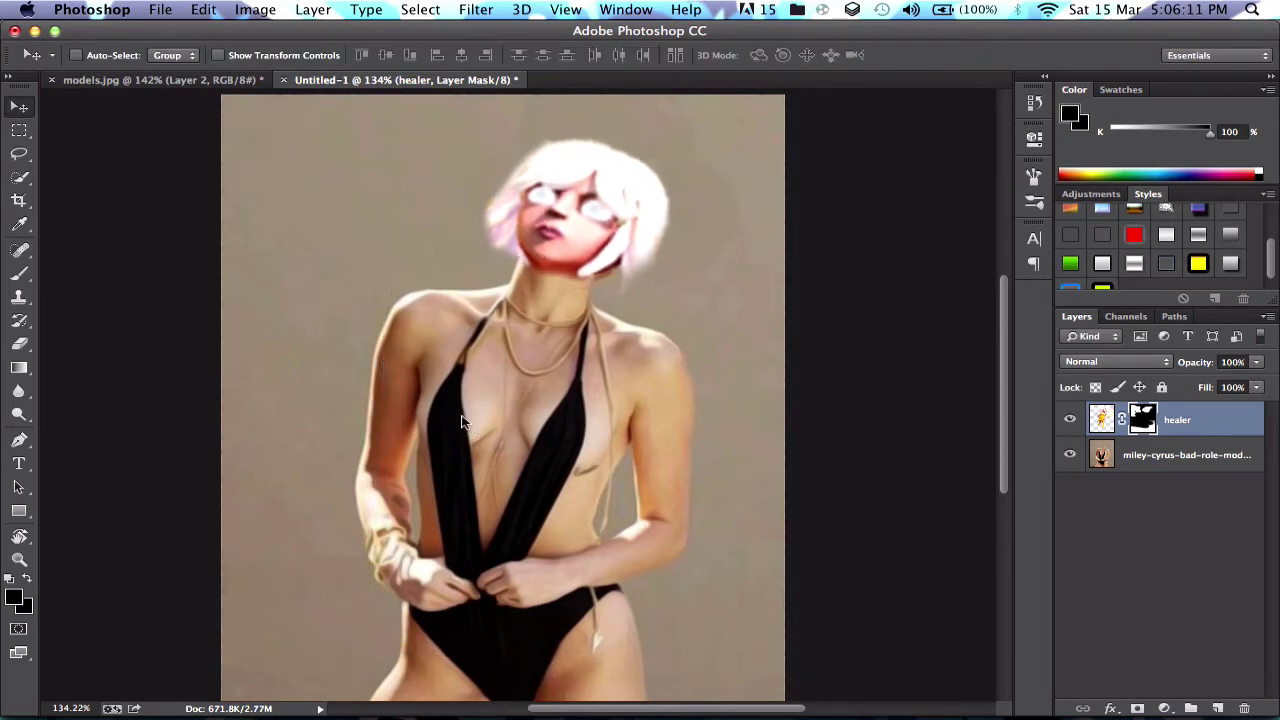
Nudge the healer head slightly left and down so the chin sits on the model's neck.
key(Left)
key(Left)
key(Left)
key(Left)
key(Left)
key(Down)
key(Down)
key(Down)
key(Down)
key(Down)
key(Down)
key(Down)
key(Down)
key(Down)
key(Down)
key(Down)
key(Down)
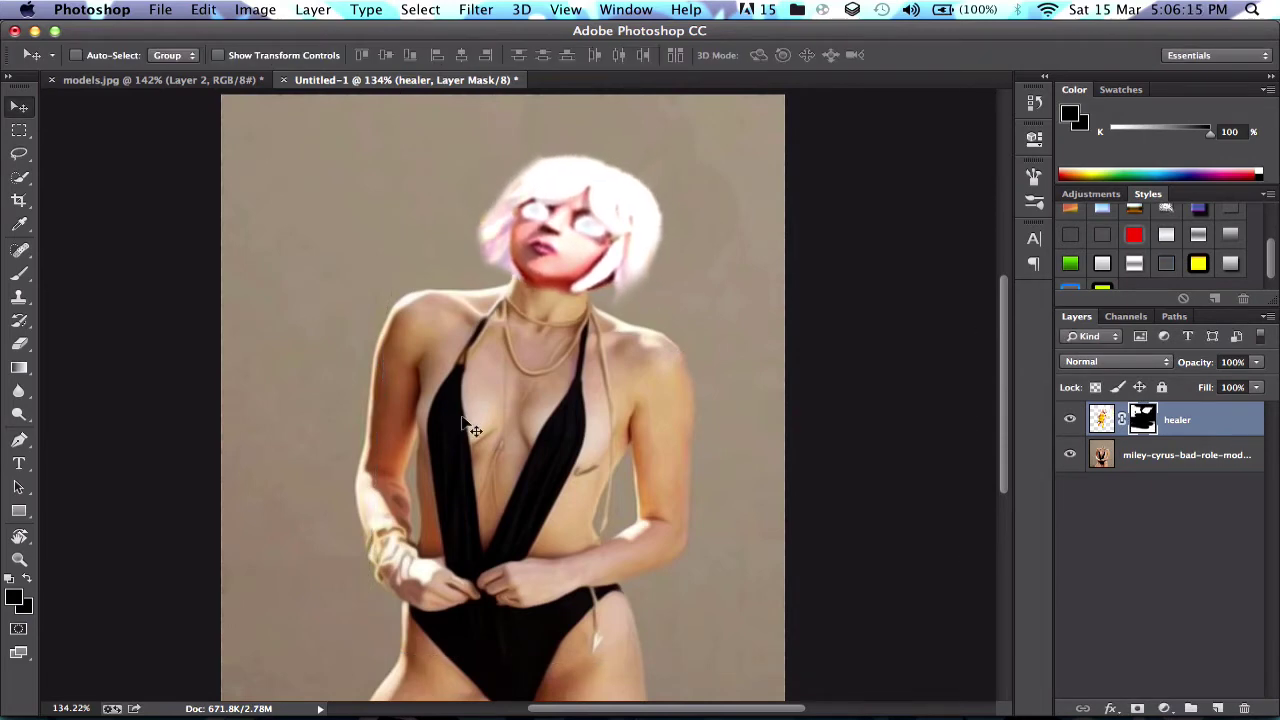
Trim the outer edge of the healer's white hair on the layer mask with a 60 px black brush.
click(17, 275)
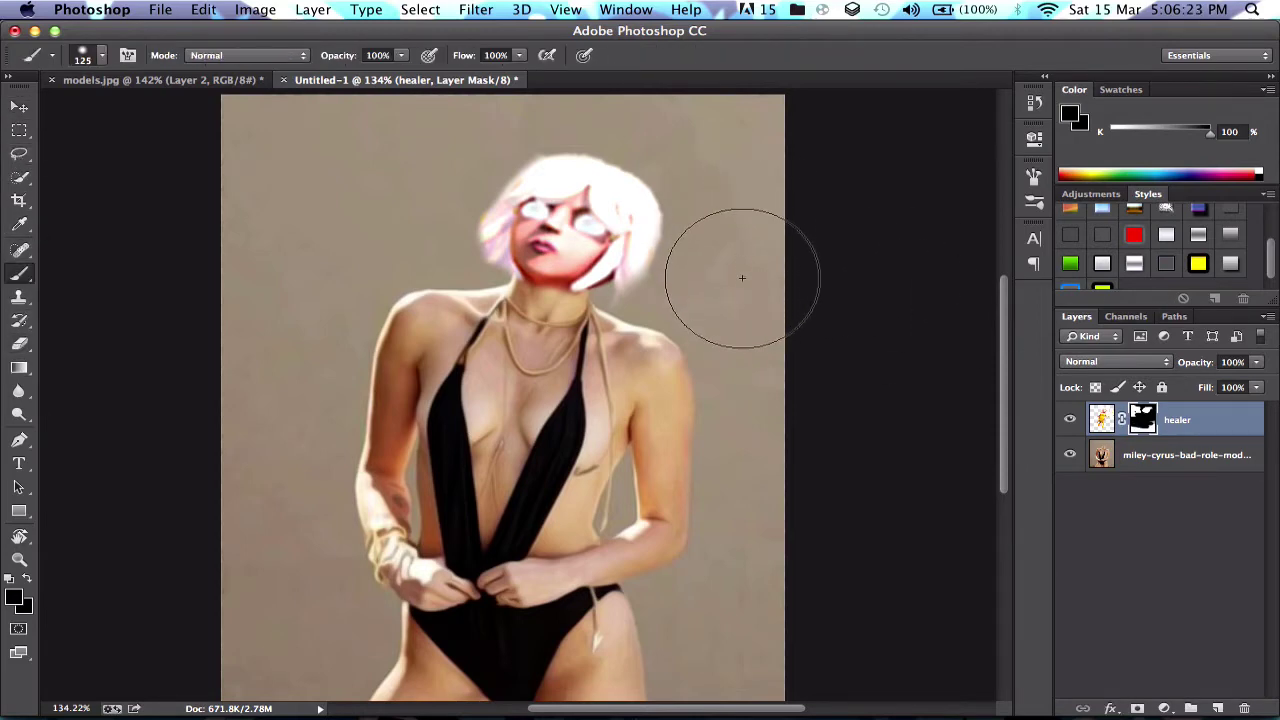
key(bracketleft)
key(bracketleft)
key(bracketleft)
key(bracketleft)
key(bracketleft)
scroll(714, 265, up, 4)
scroll(714, 265, up, 3)
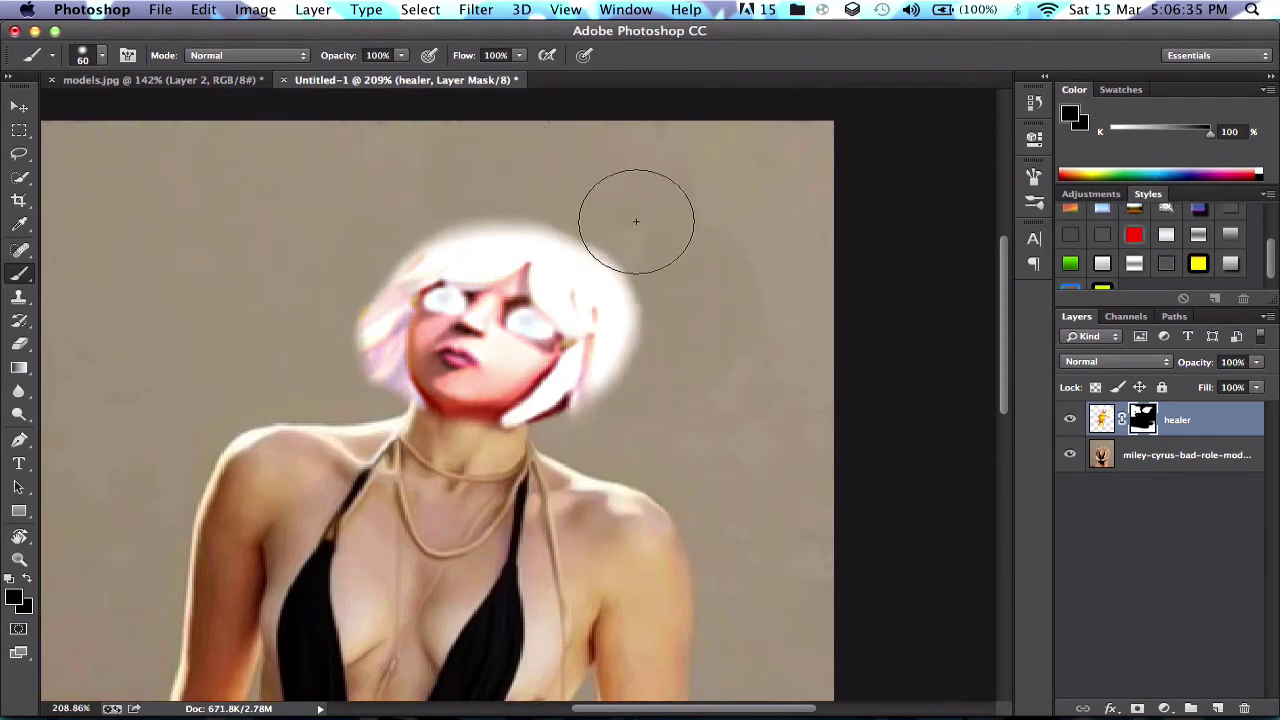
mouse_move(329, 391)
mouse_down()
mouse_move(314, 341)
mouse_move(346, 223)
mouse_up()
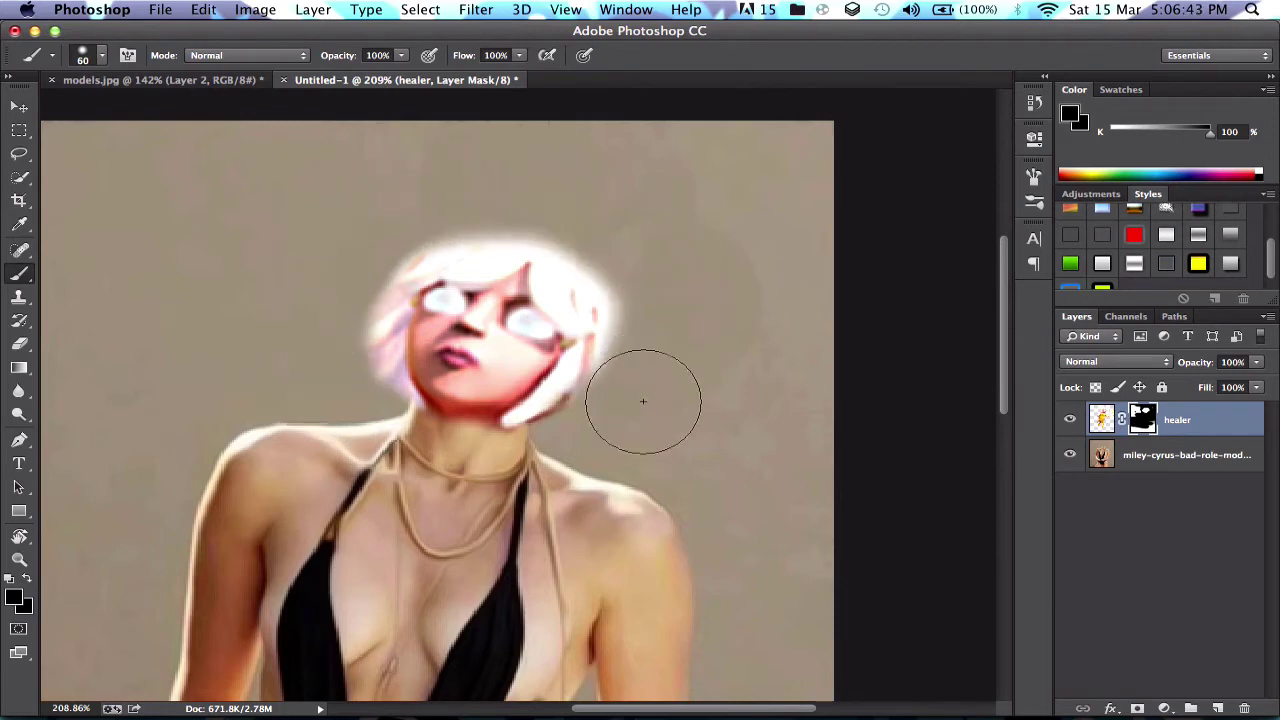
key(super+z)
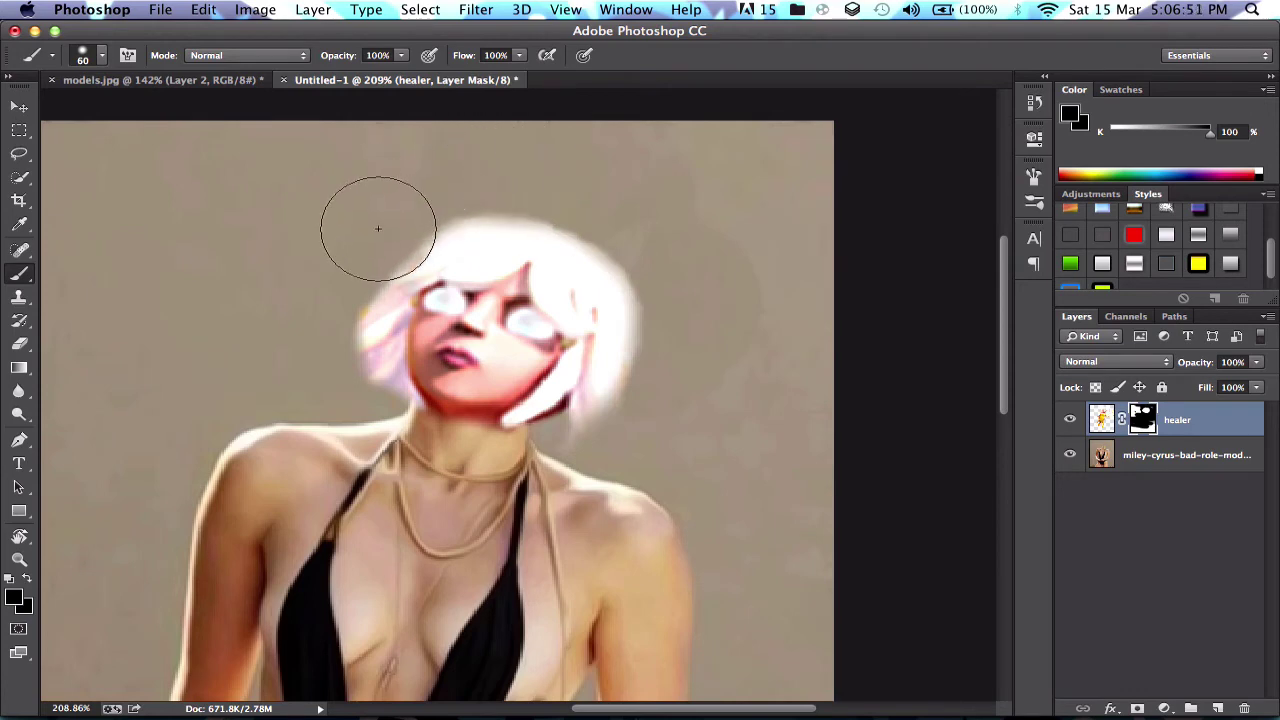
mouse_move(312, 318)
mouse_down()
mouse_move(307, 354)
mouse_move(338, 391)
mouse_up()
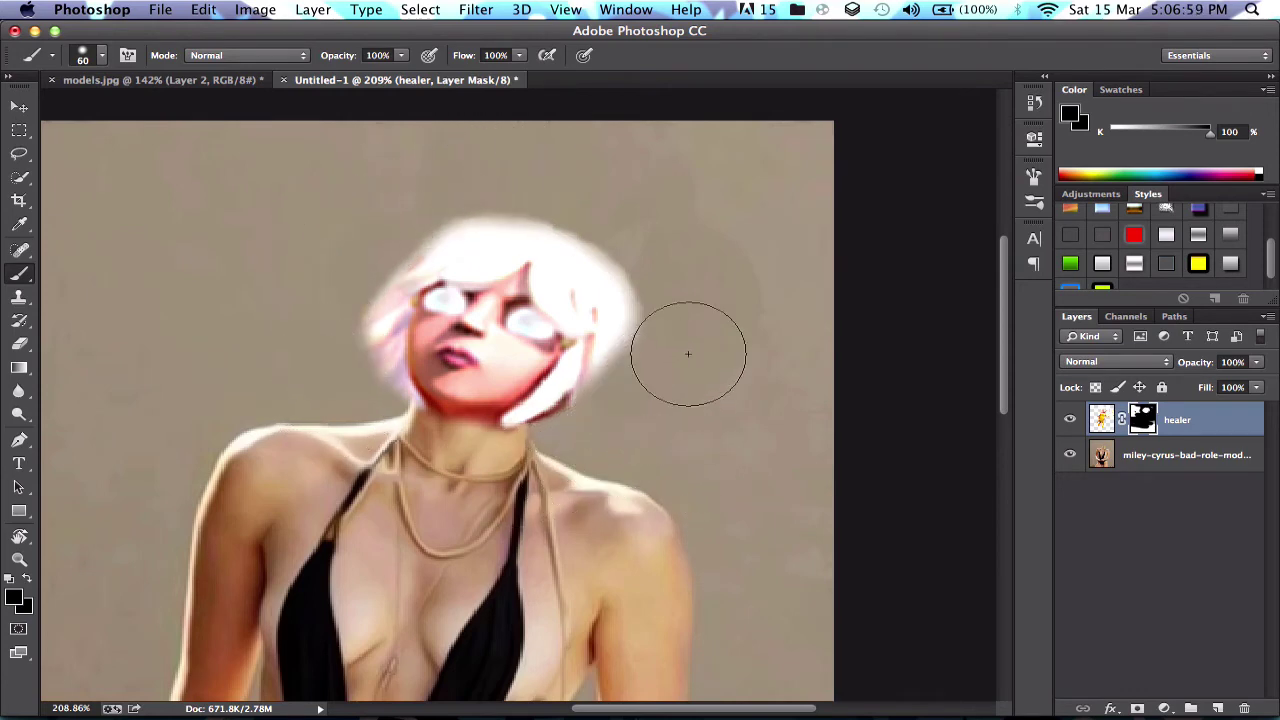
Apply the Oil Paint filter to the healer layer's image instead of its mask, adjusting the brush stylization and cleanliness.
scroll(654, 468, down, 3)
scroll(654, 468, down, 5)
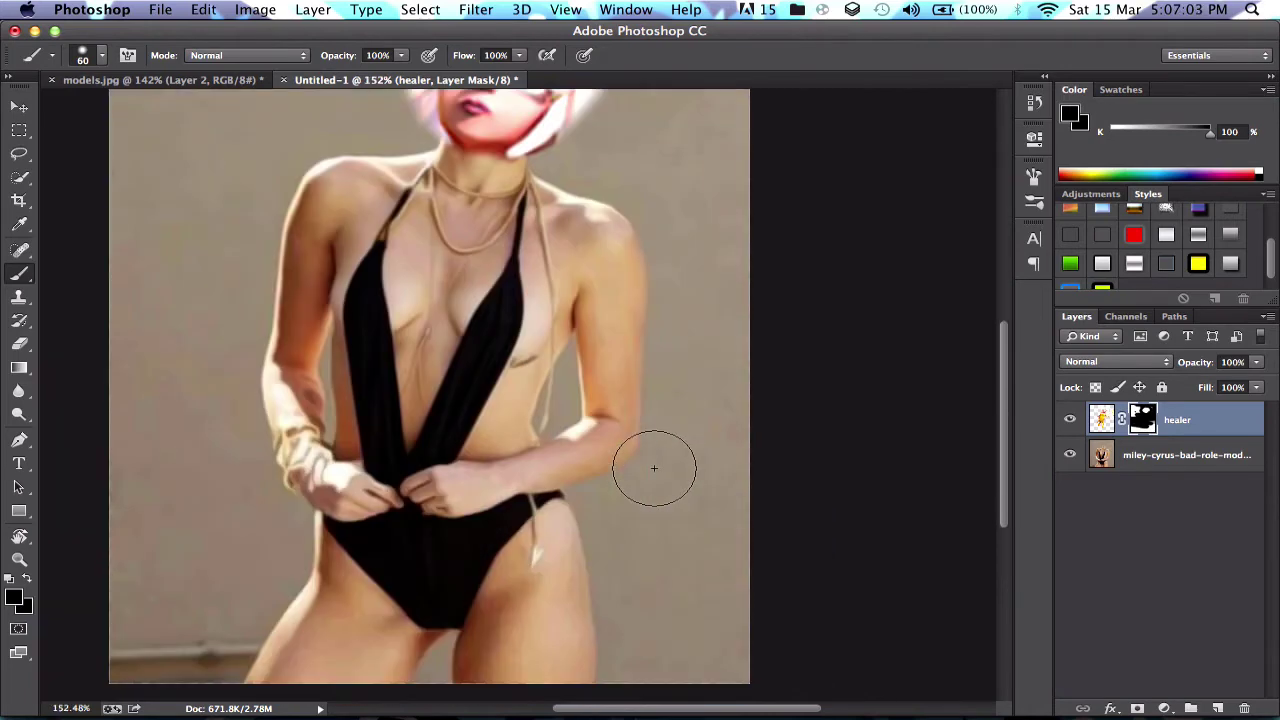
scroll(654, 468, up, 7)
click(1100, 419)
click(476, 9)
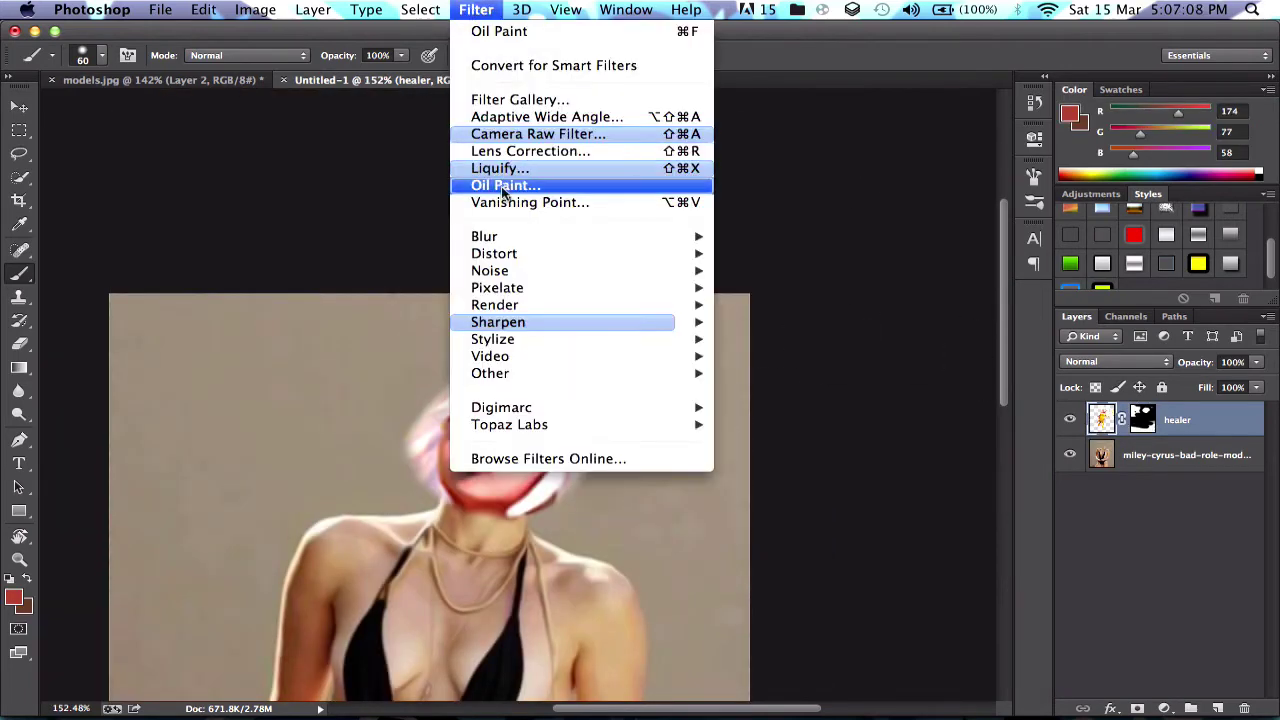
click(544, 218)
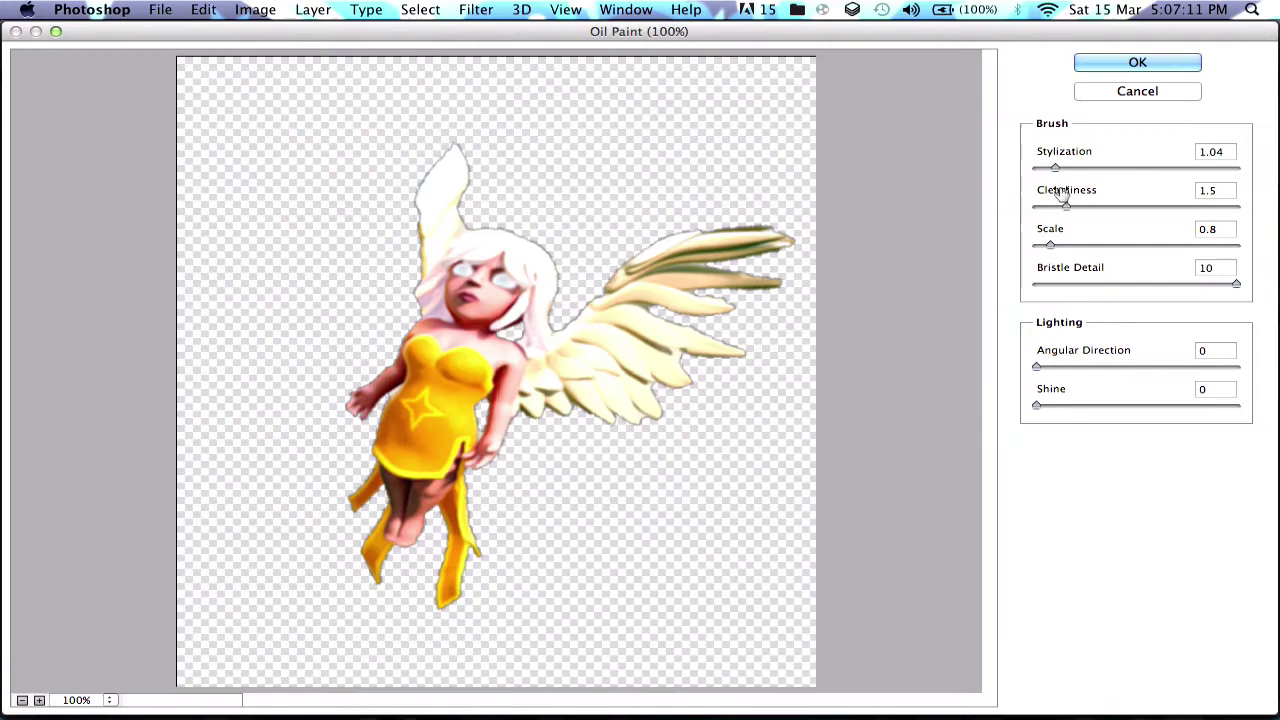
mouse_move(1055, 167)
mouse_down()
mouse_move(1120, 165)
mouse_move(1089, 165)
mouse_move(1117, 203)
mouse_move(1061, 205)
mouse_up()
click(1137, 62)
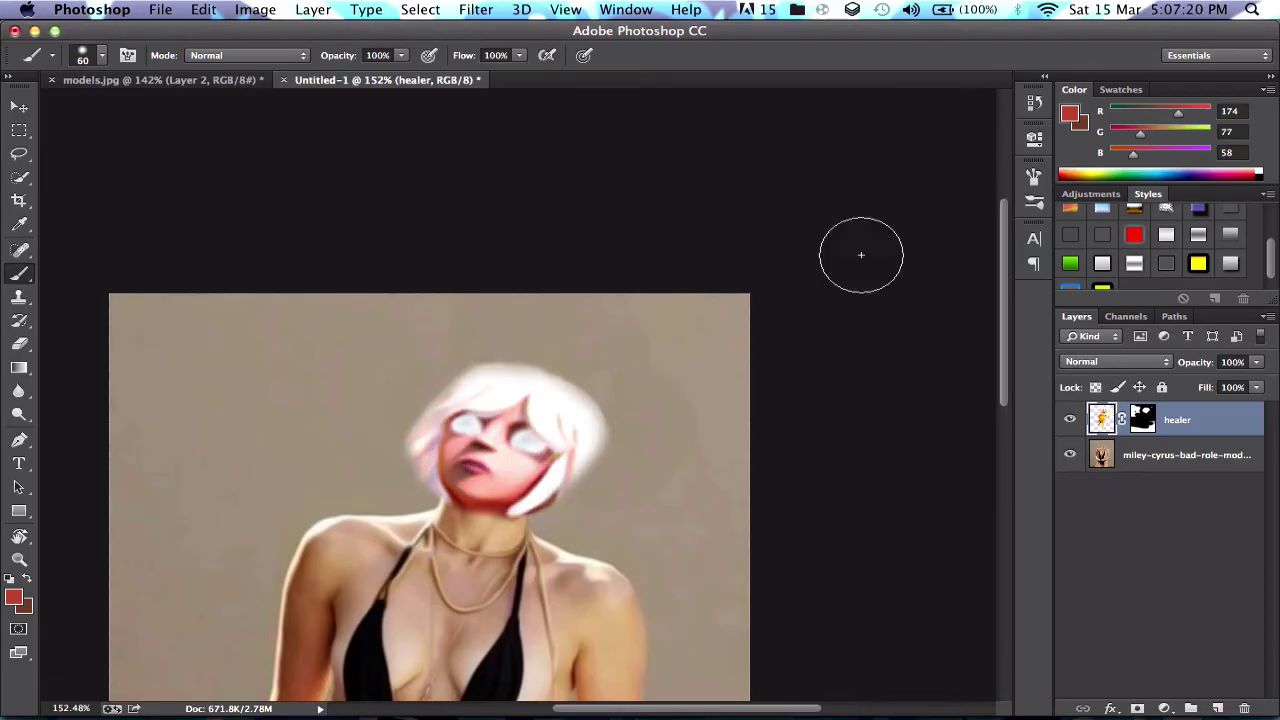
Select the model's body on the photo layer with the Quick Selection tool, subtracting background picked up beside the arm.
scroll(709, 320, down, 4)
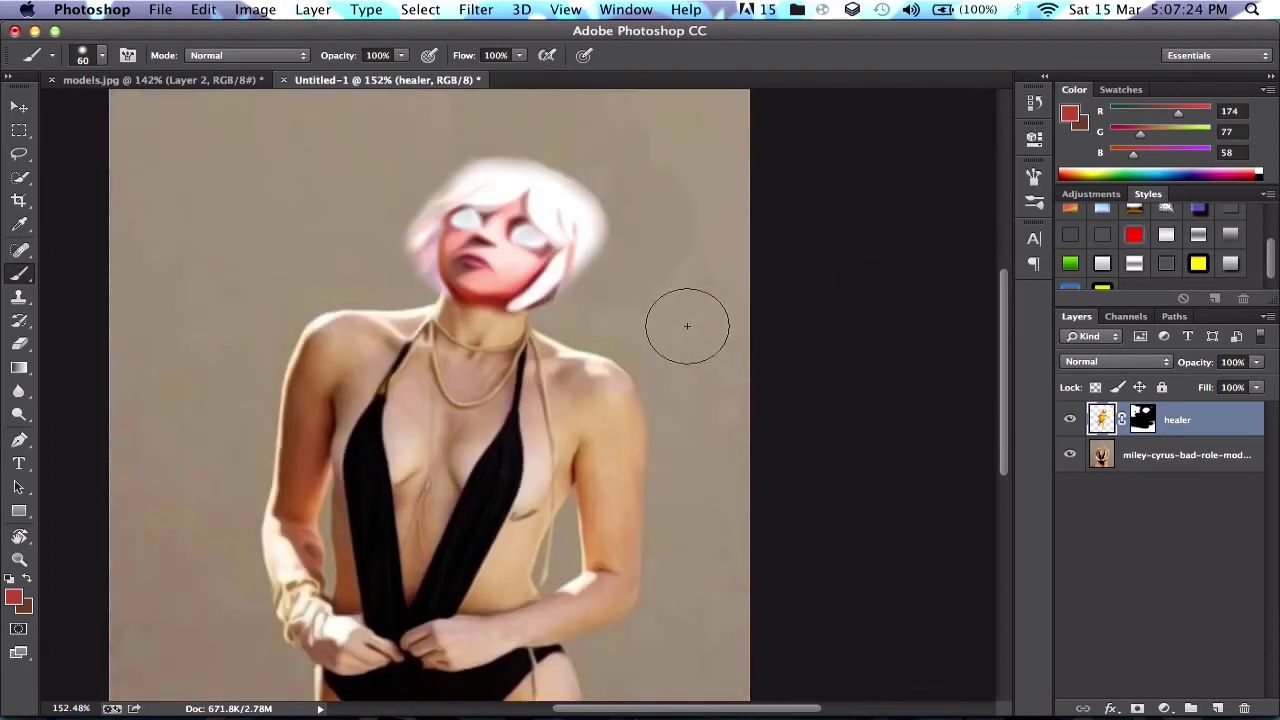
scroll(663, 317, down, 4)
scroll(662, 316, up, 1)
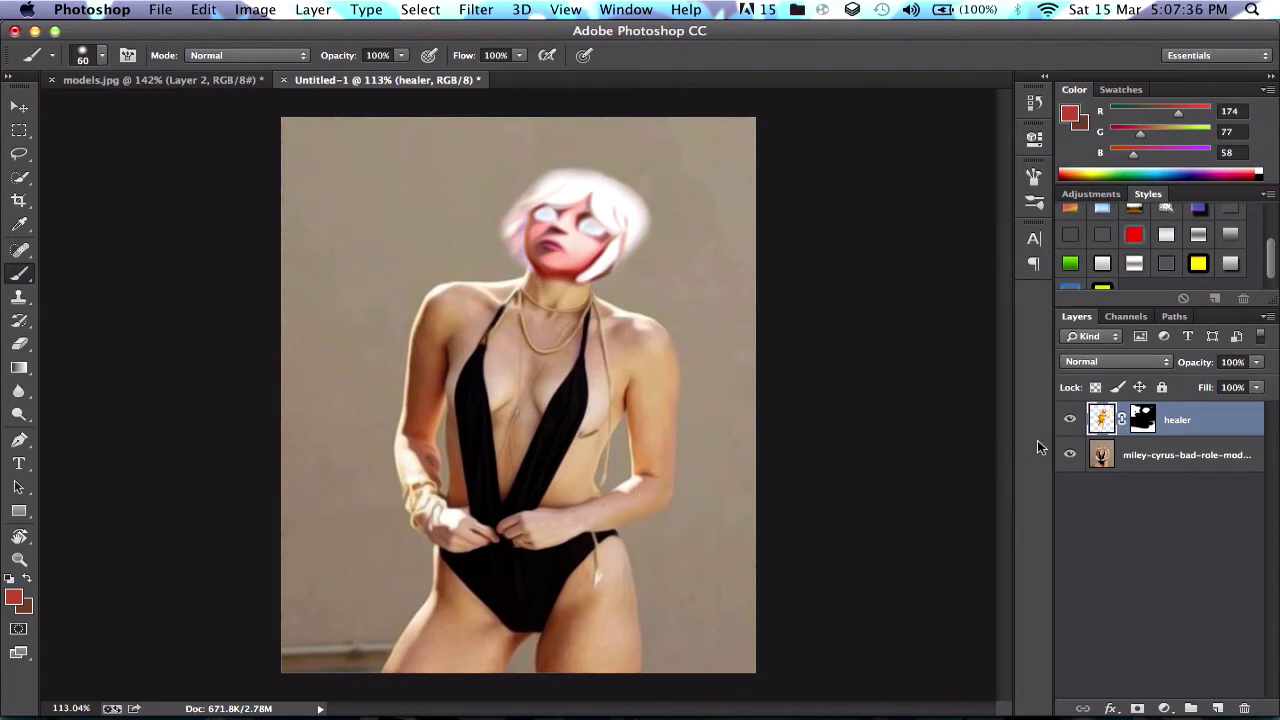
click(1234, 468)
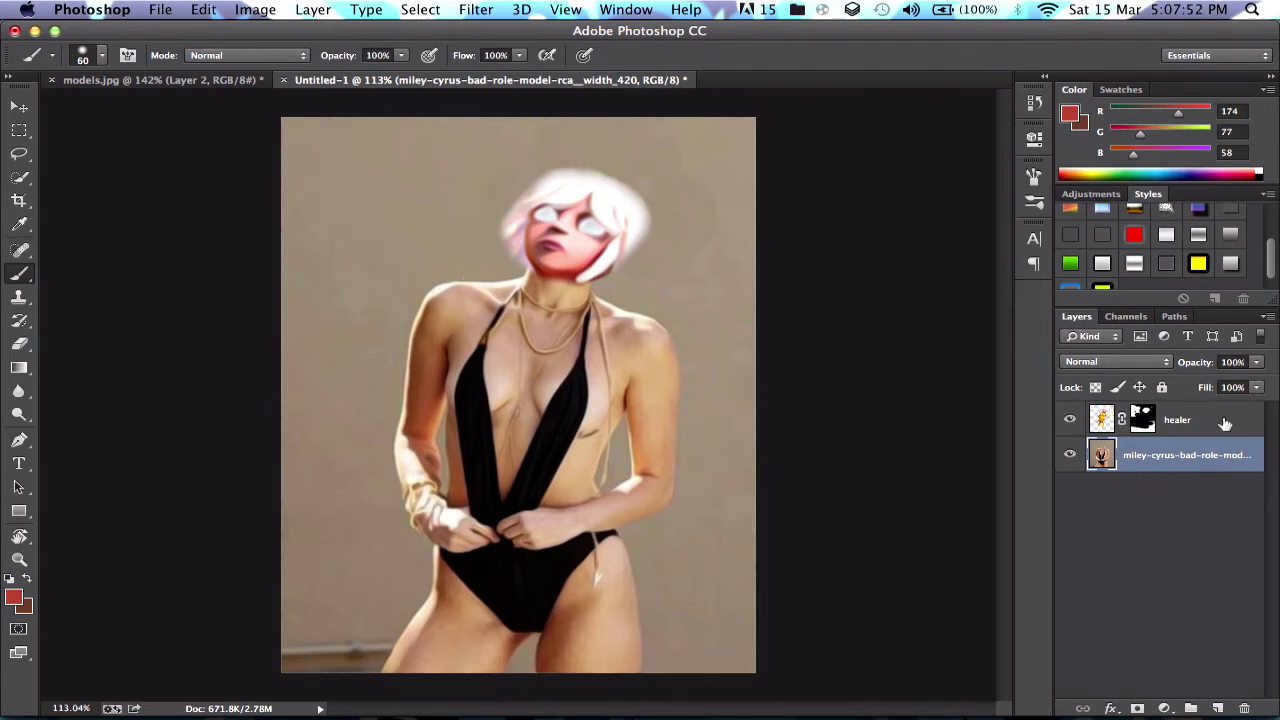
scroll(559, 409, up, 2)
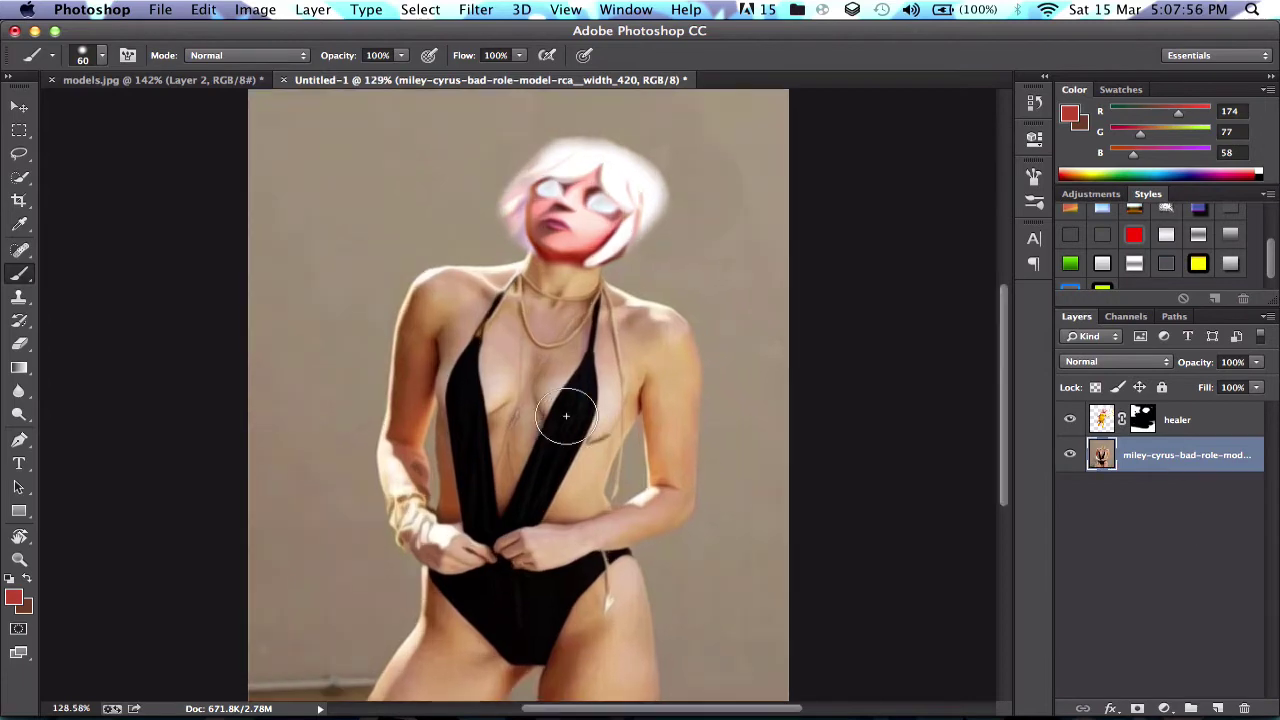
click(19, 177)
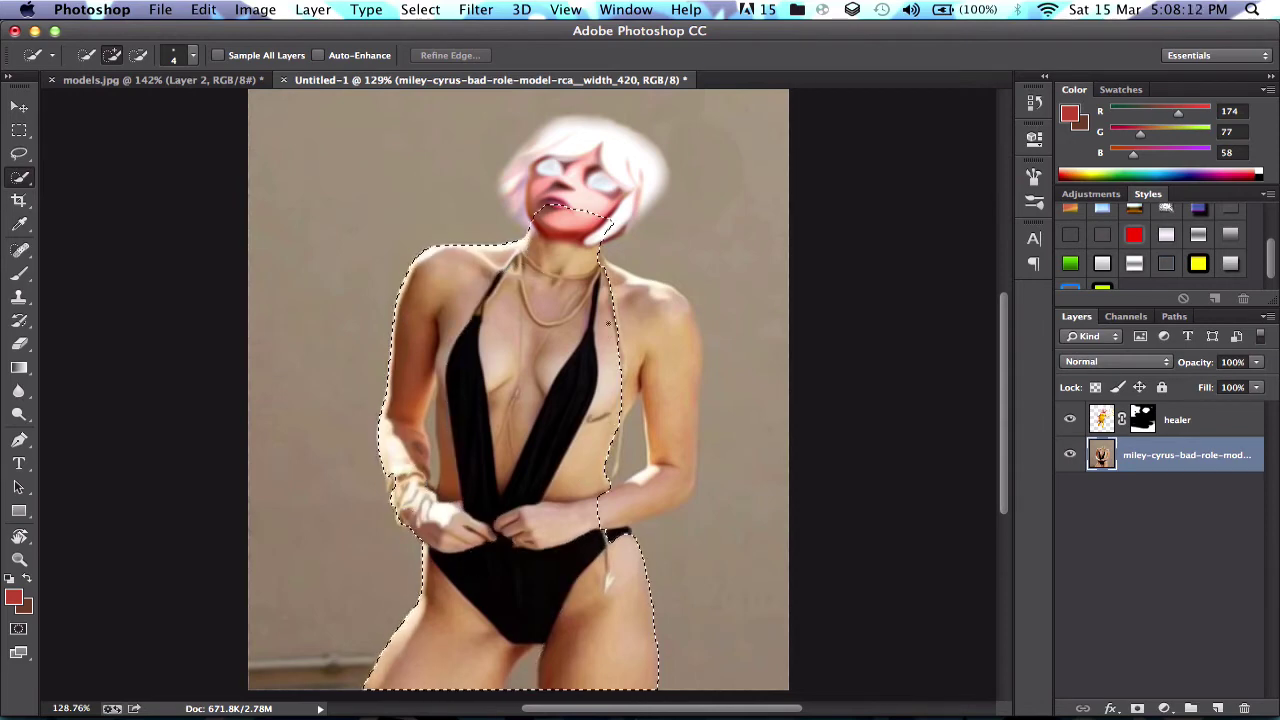
drag(676, 323, 708, 357)
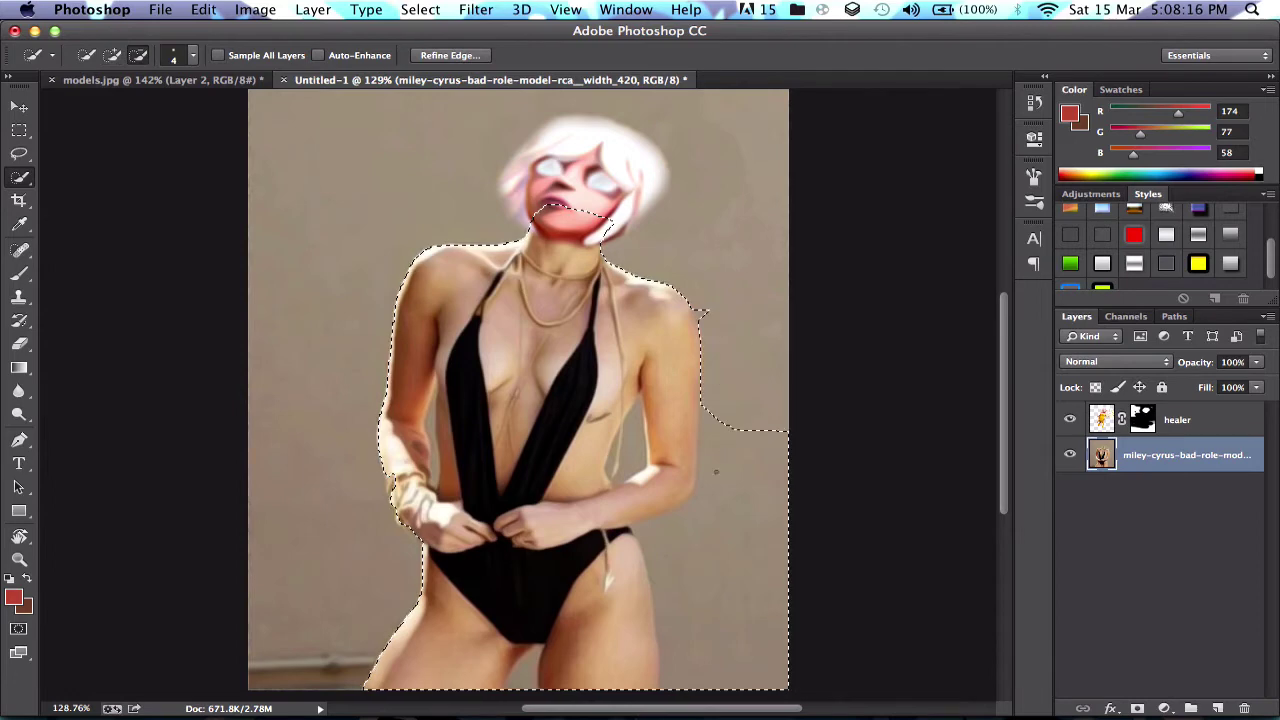
key(alt)
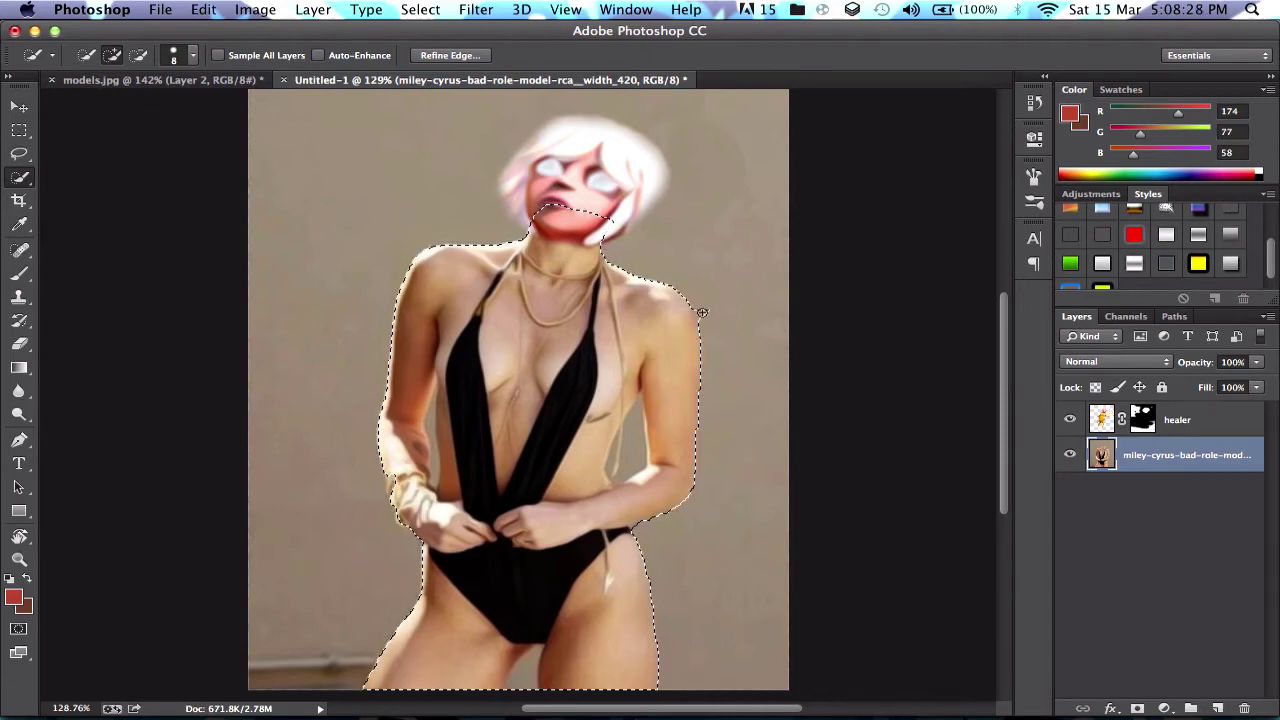
key(alt)
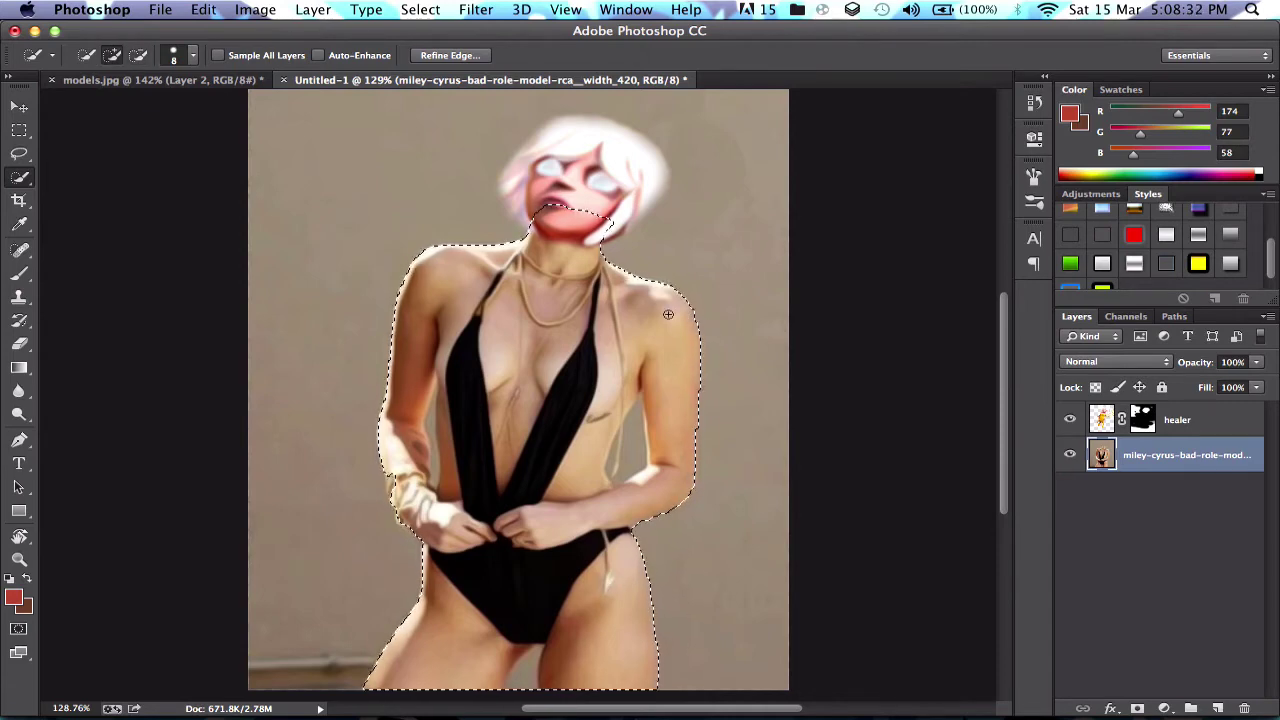
Subtract the background gap between the torso and the arm without the bracelets from the body selection.
alt+click(638, 440)
alt+click(617, 466)
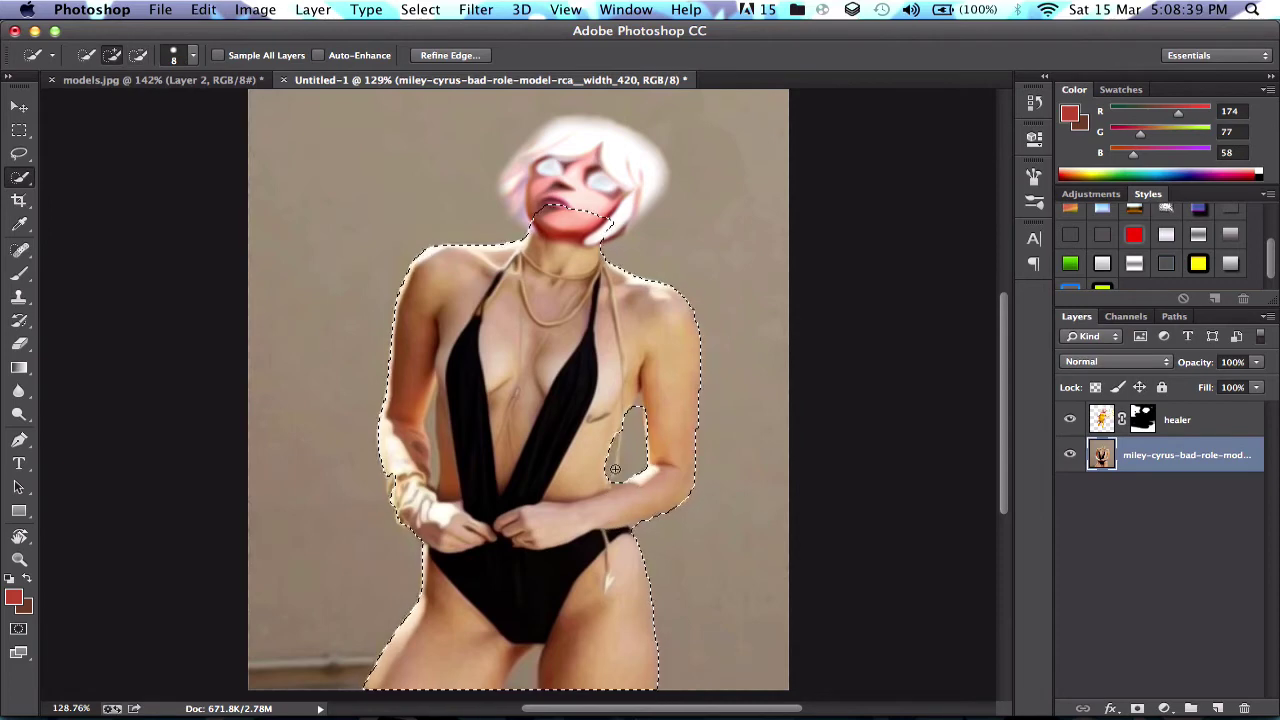
alt+click(634, 410)
key(alt)
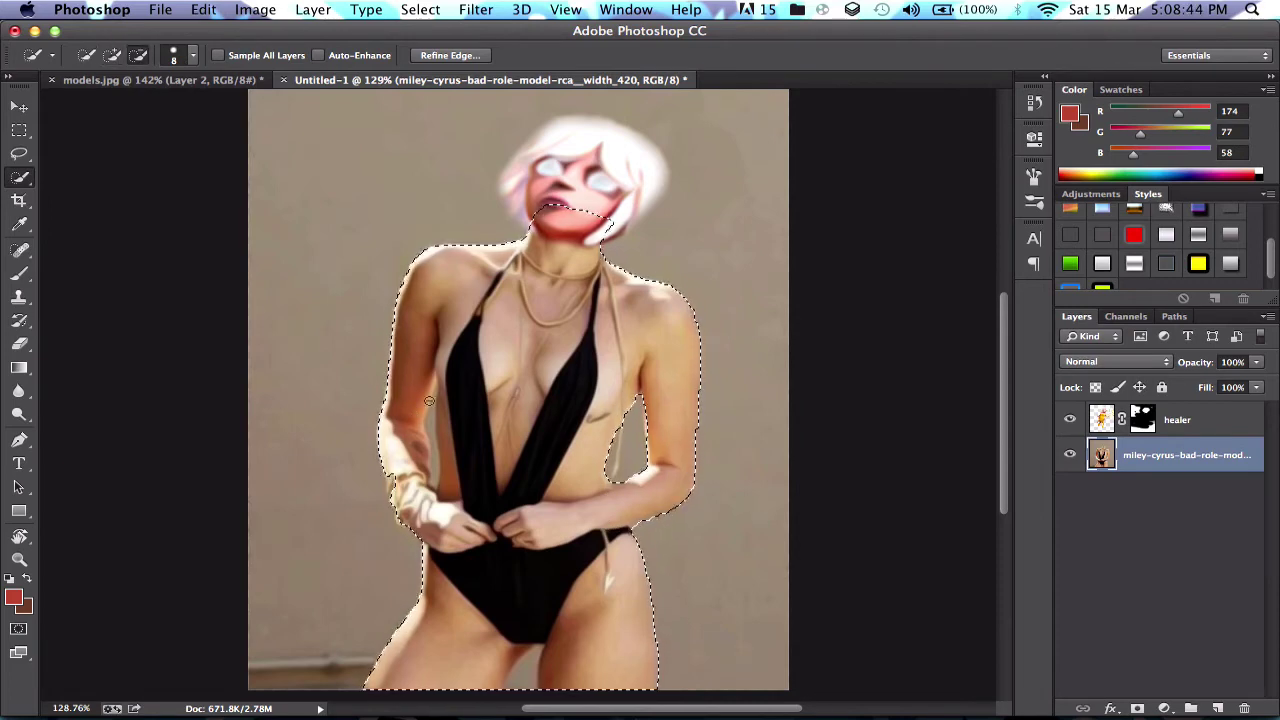
Subtract the narrow background gap between the braceleted arm and the torso from the selection, refining it with a 3 px brush.
scroll(400, 371, up, 5)
scroll(394, 370, left, 2)
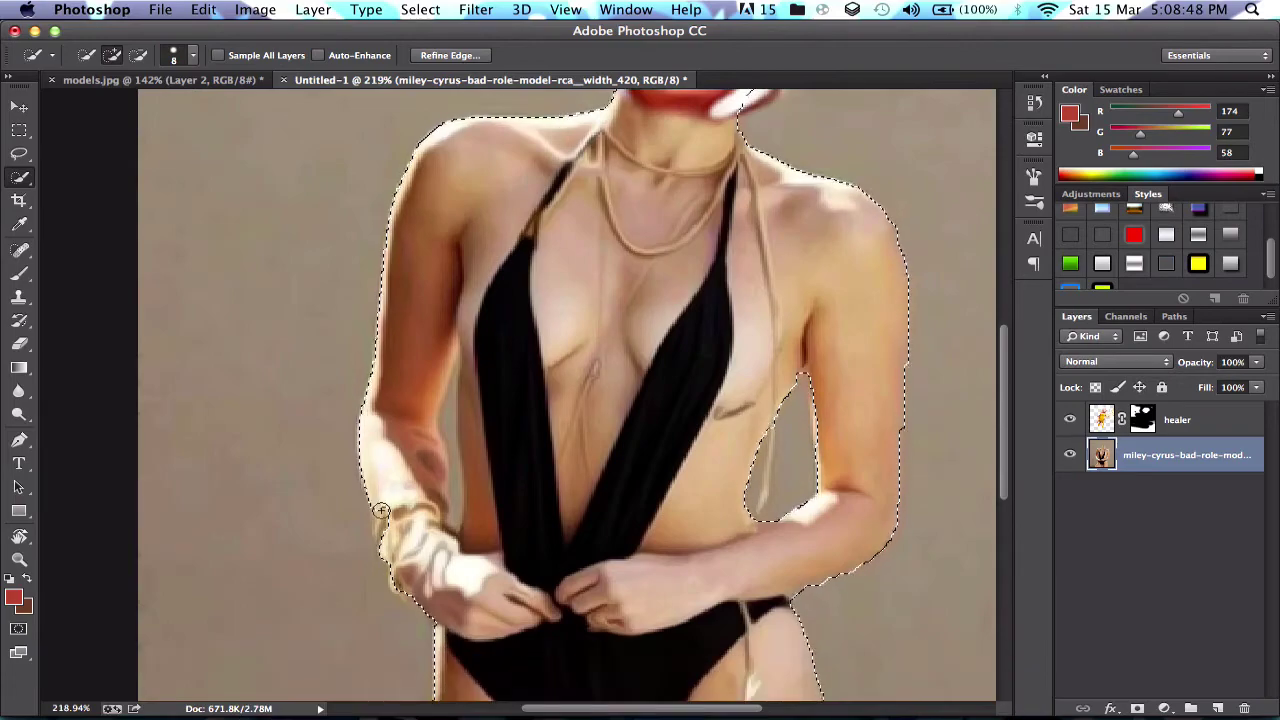
alt+click(447, 403)
scroll(150, 301, up, 5)
scroll(165, 299, down, 3)
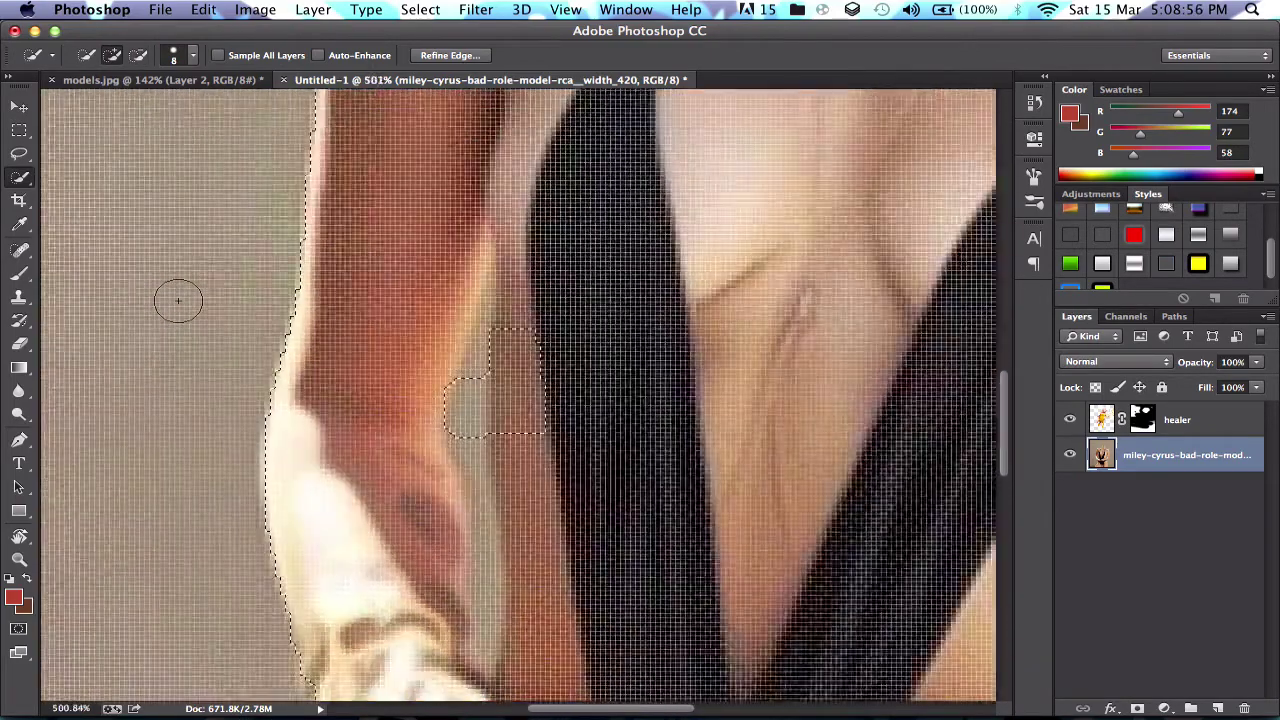
alt+click(520, 442)
mouse_move(548, 473)
mouse_down()
mouse_move(588, 155)
mouse_move(506, 472)
mouse_move(535, 424)
mouse_move(515, 333)
mouse_up()
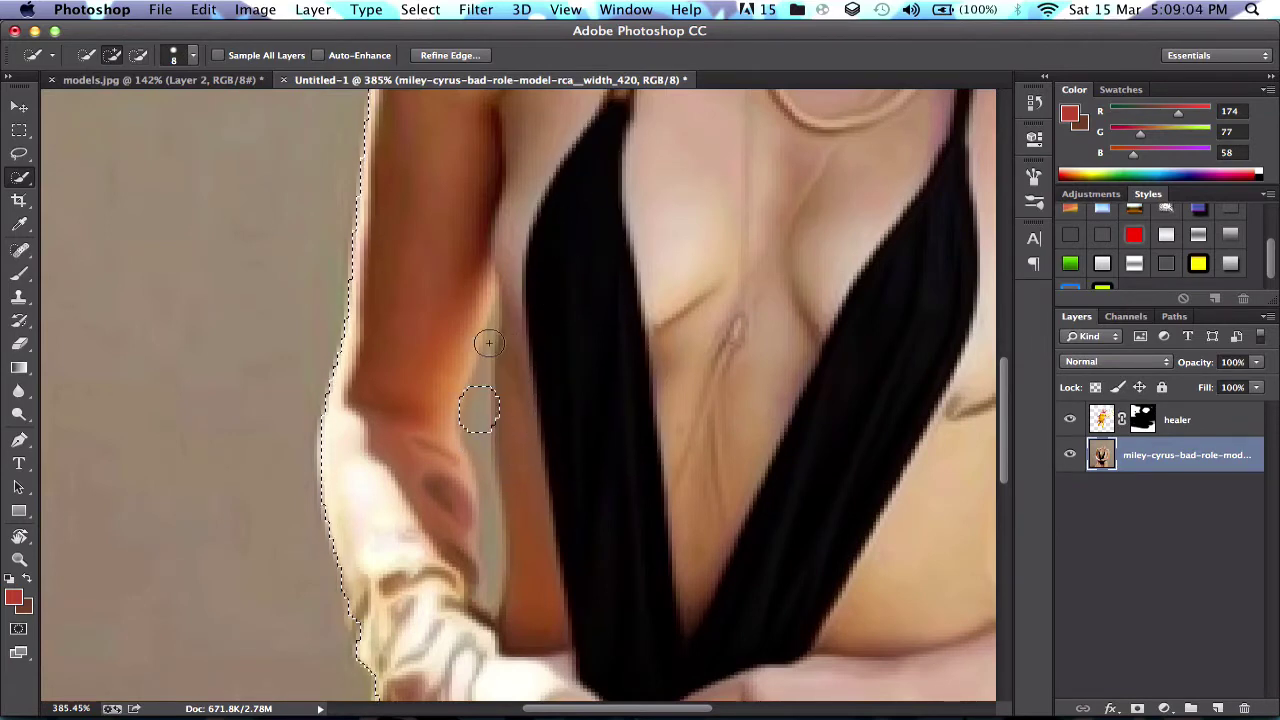
key(bracketleft)
key(bracketleft)
key(bracketleft)
key(bracketleft)
key(bracketleft)
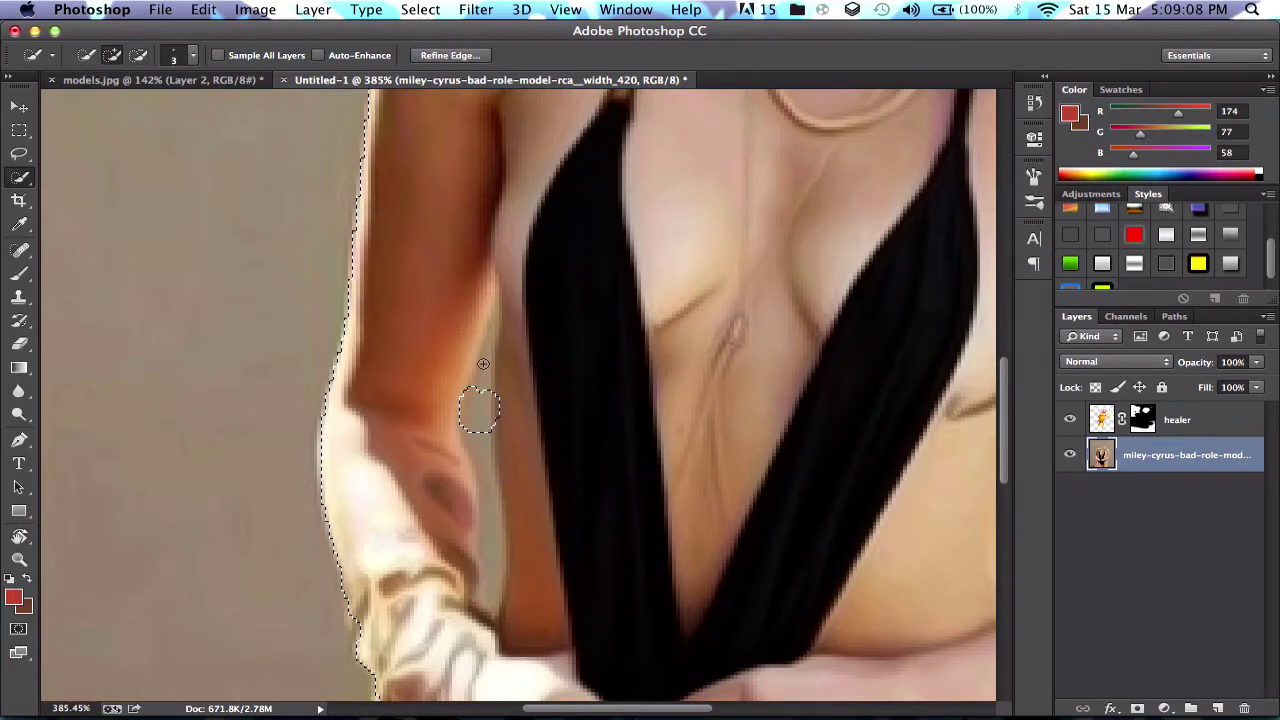
drag(482, 436, 482, 483)
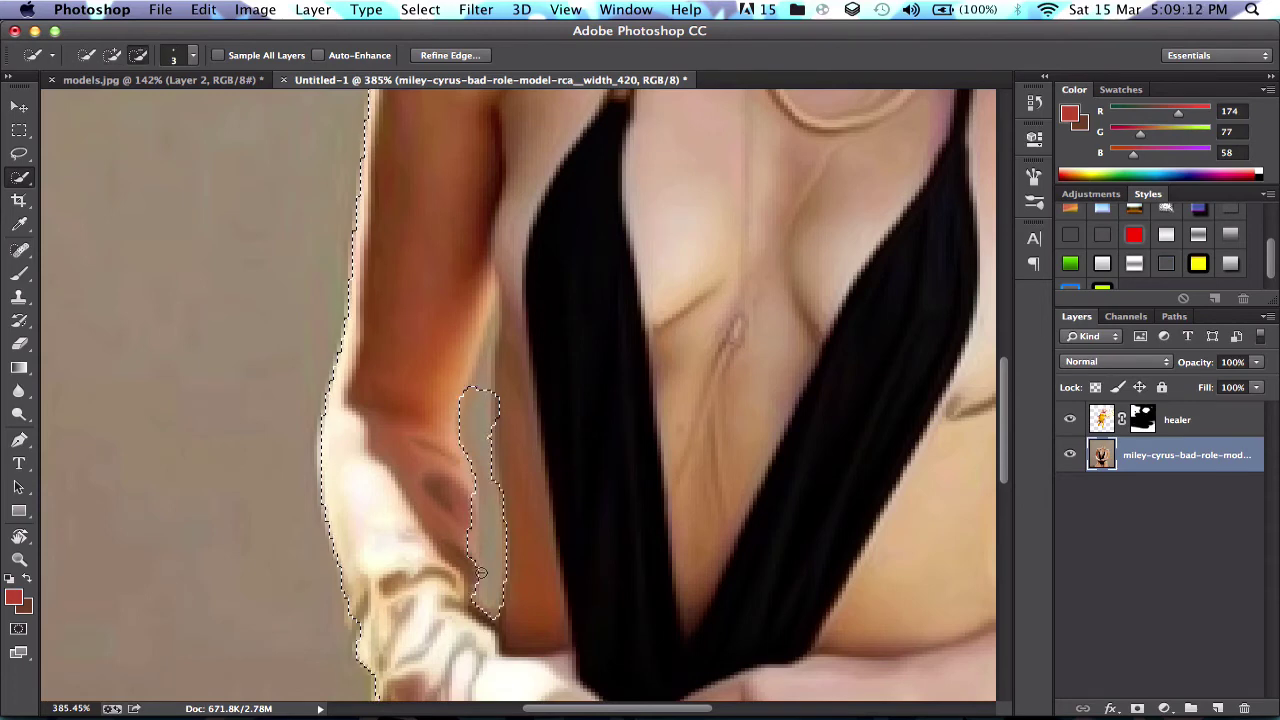
drag(480, 573, 485, 368)
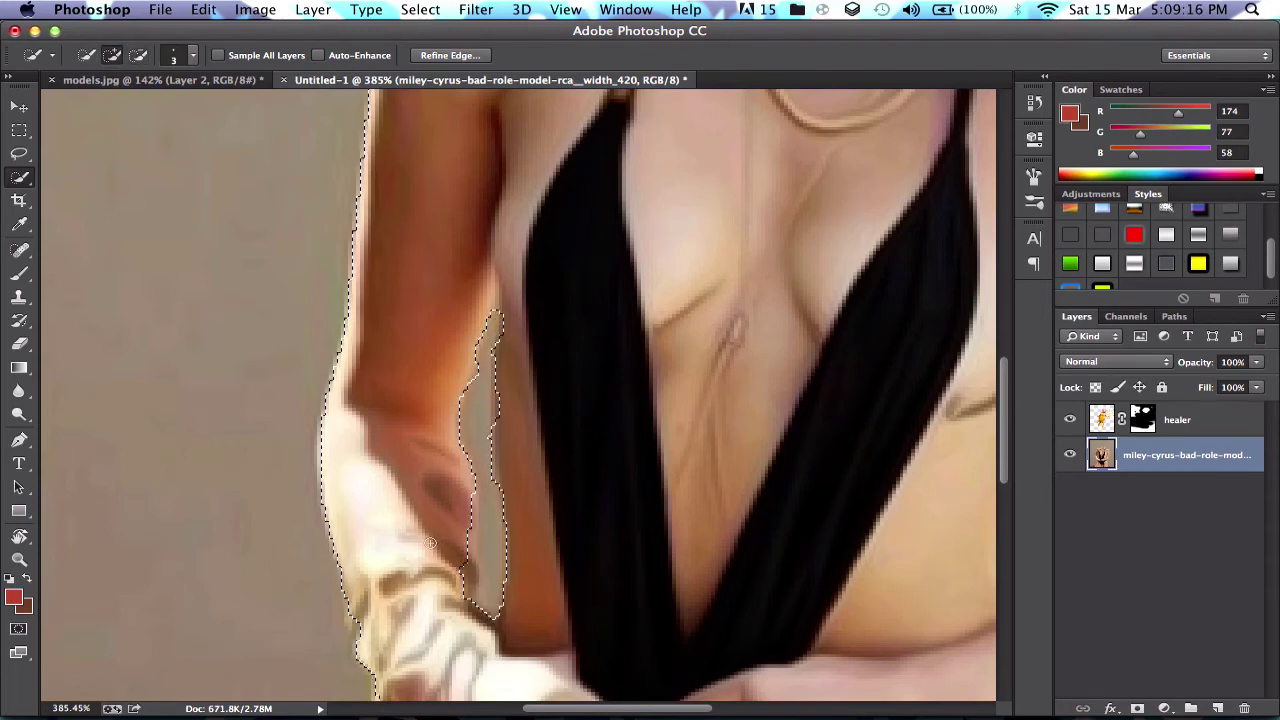
Copy the selected body onto its own new layer.
scroll(549, 491, down, 5)
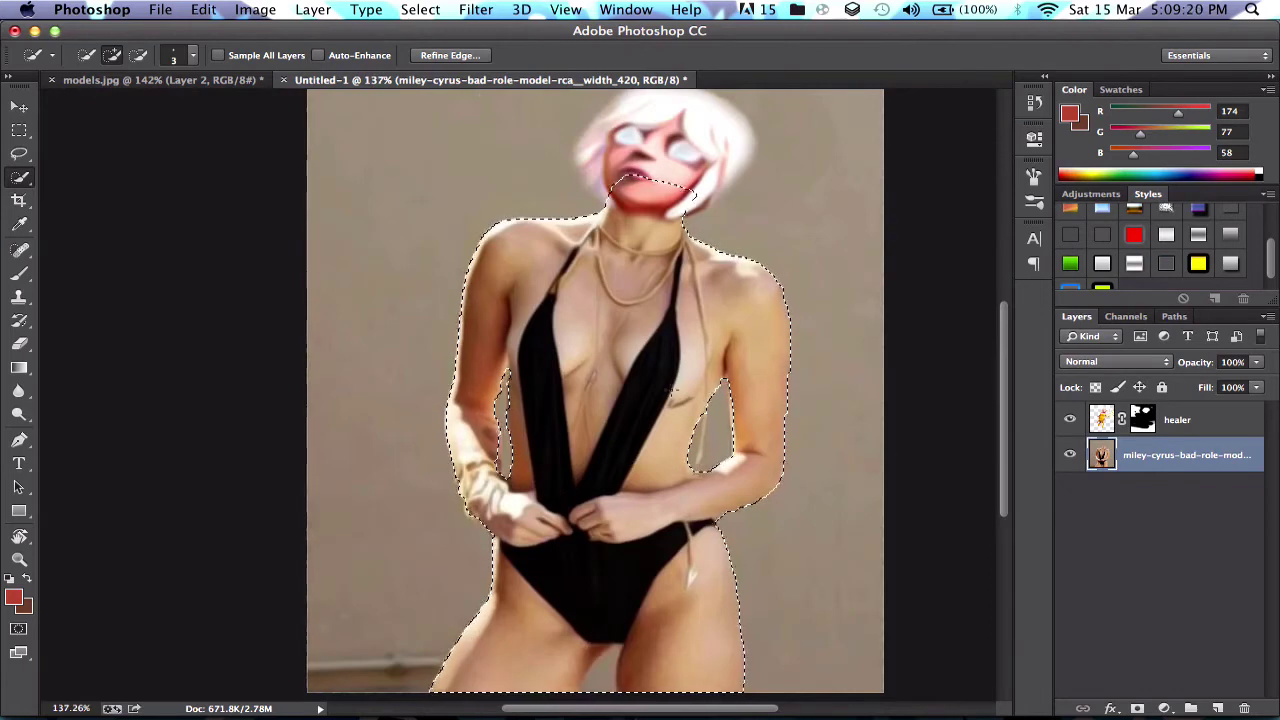
right_click(660, 364)
click(752, 482)
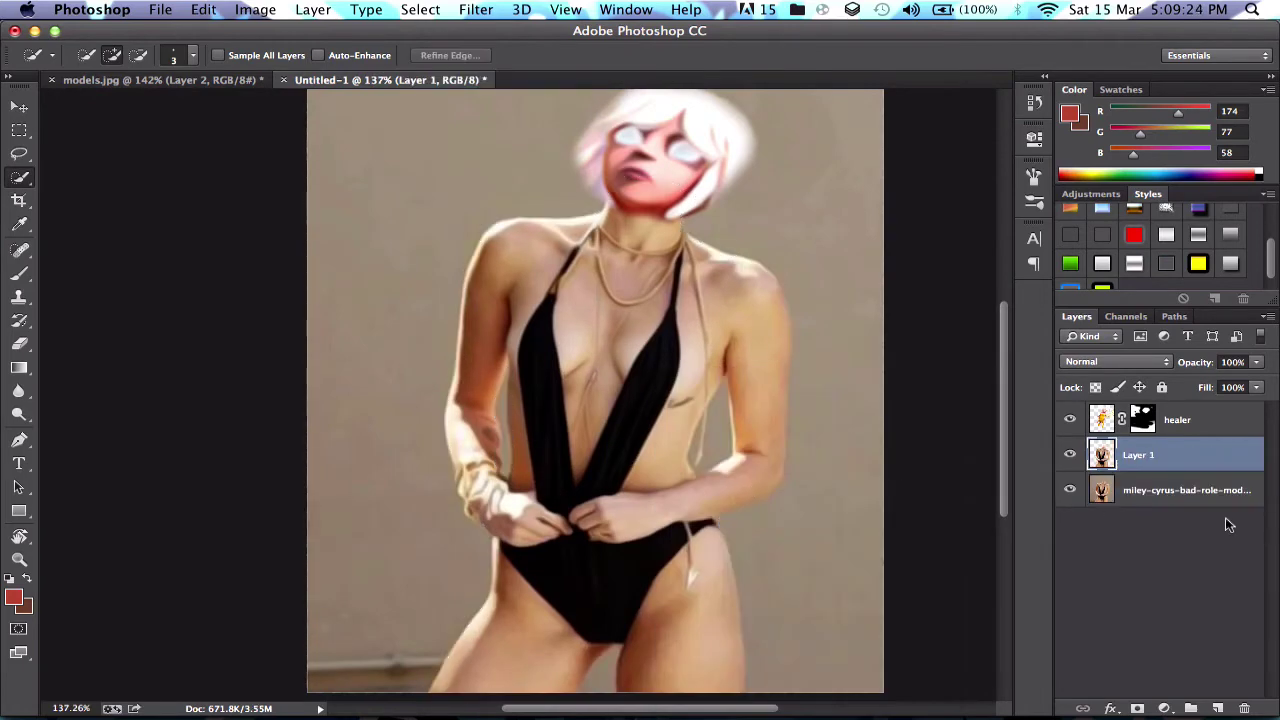
Colorize the copied body layer with Hue/Saturation, using hue 13, saturation 46 and lightness 0.
key(super+u)
click(1186, 357)
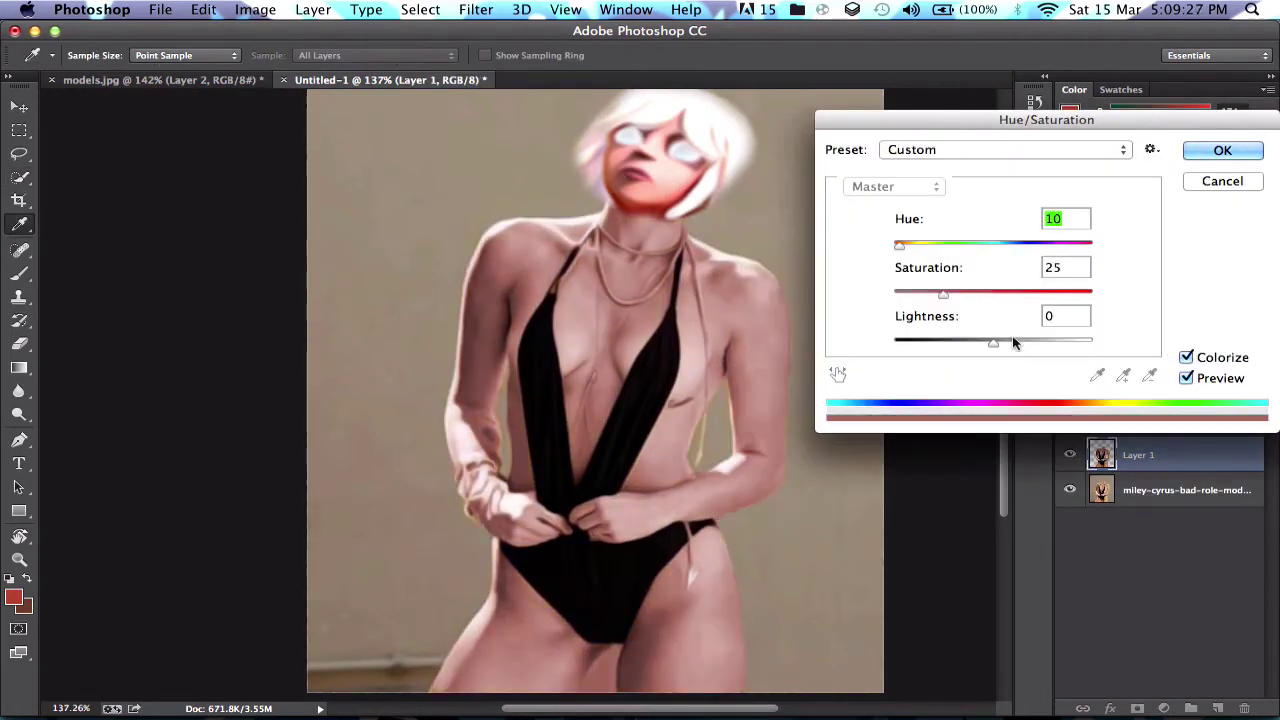
click(675, 211)
drag(969, 294, 977, 292)
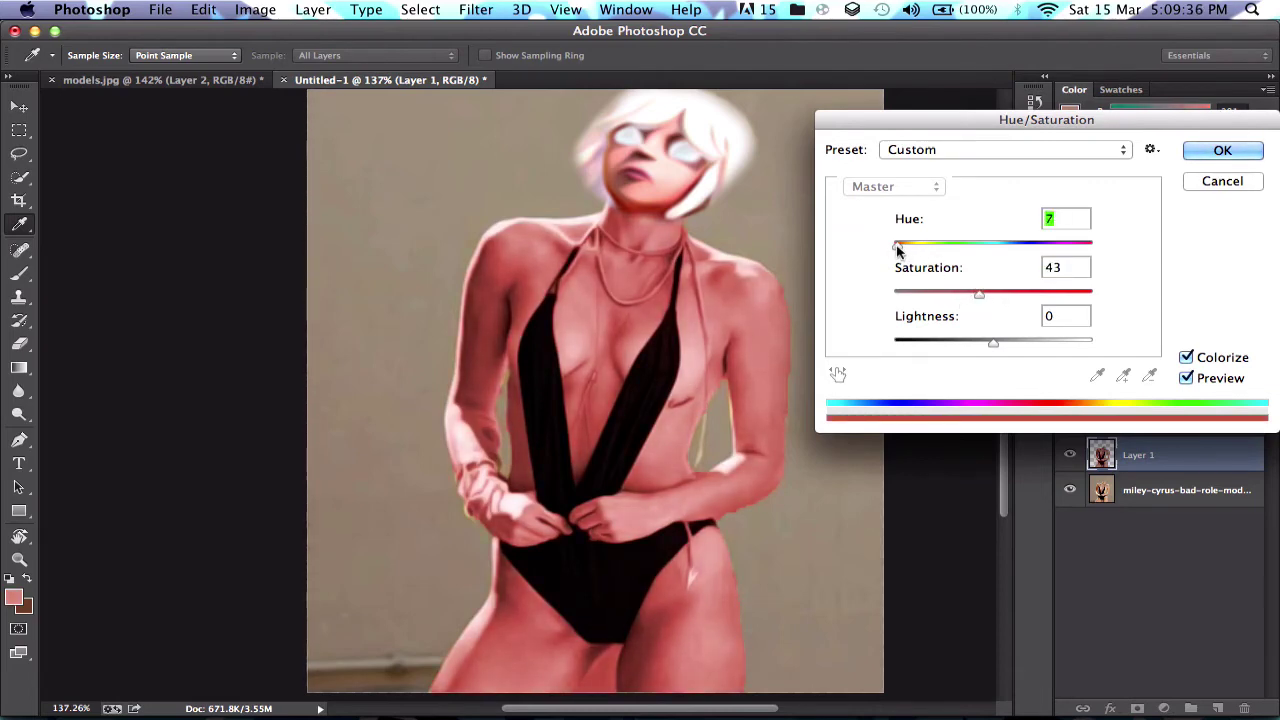
drag(897, 249, 901, 249)
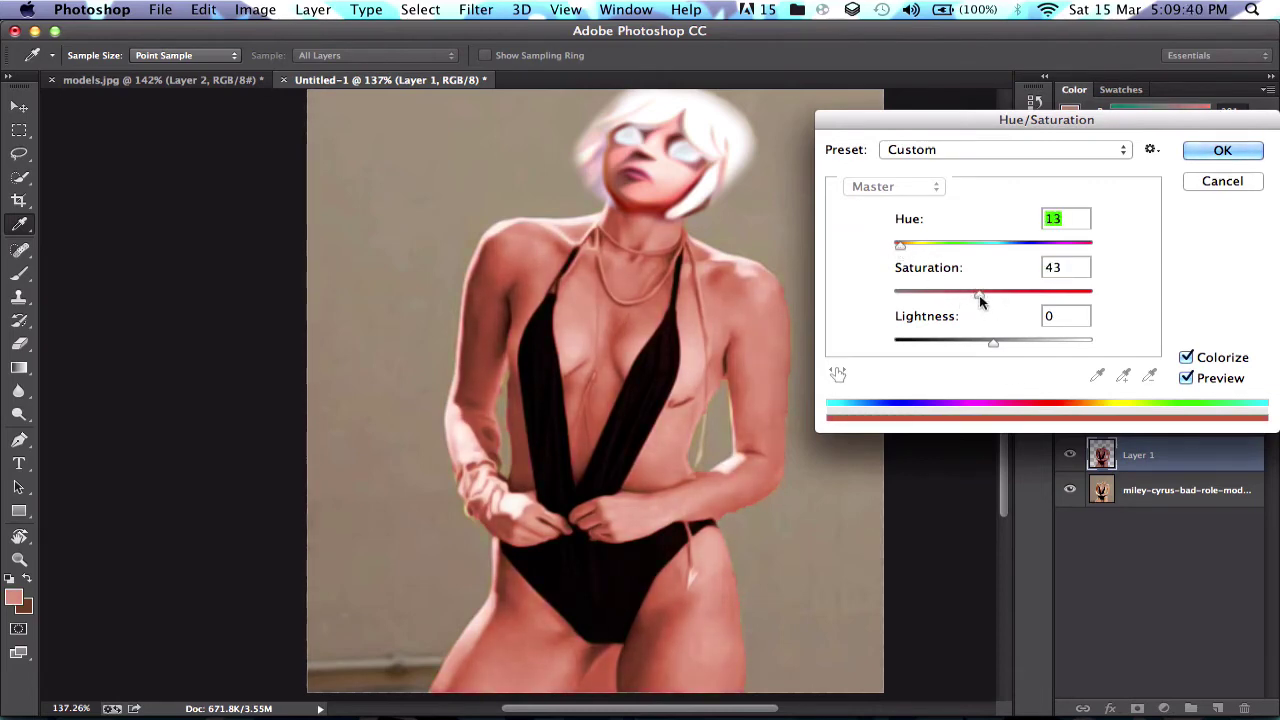
mouse_move(994, 349)
mouse_down()
mouse_move(974, 349)
mouse_move(993, 345)
mouse_up()
drag(984, 294, 987, 294)
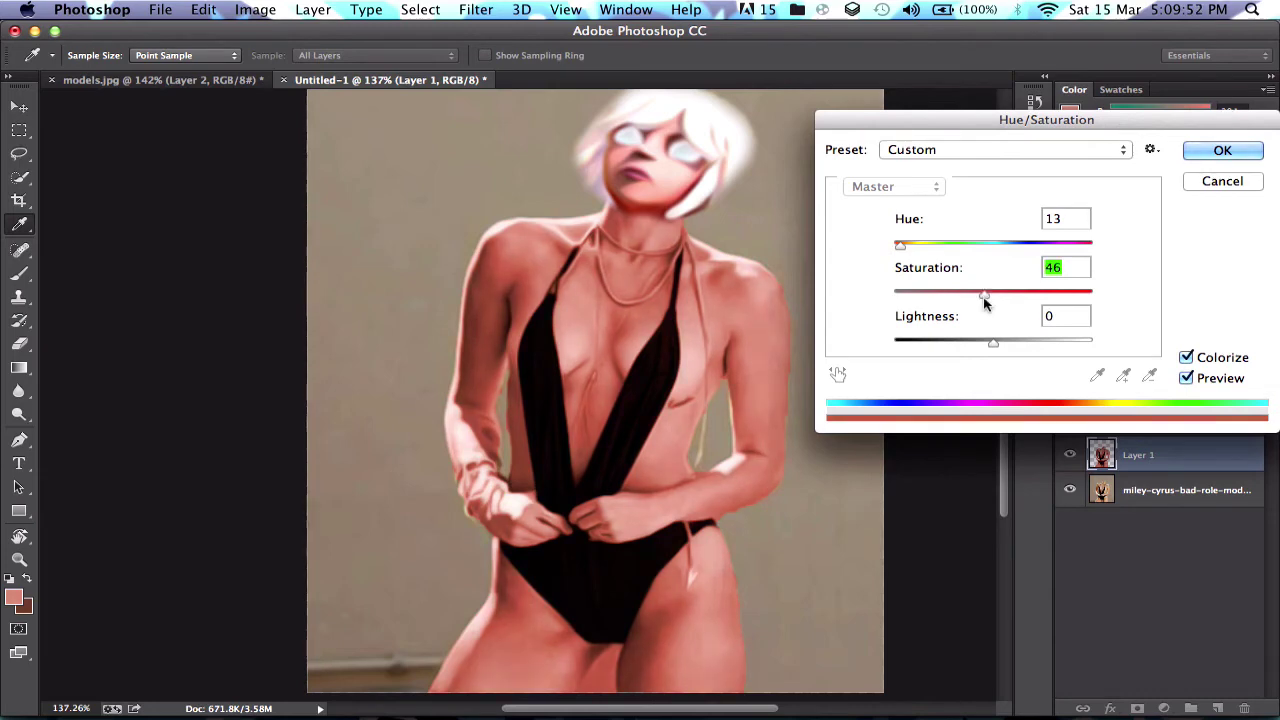
click(1210, 150)
Rotate the healer layer slightly clockwise with a free transform to better align the head with the neck.
click(1180, 420)
key(ctrl+t)
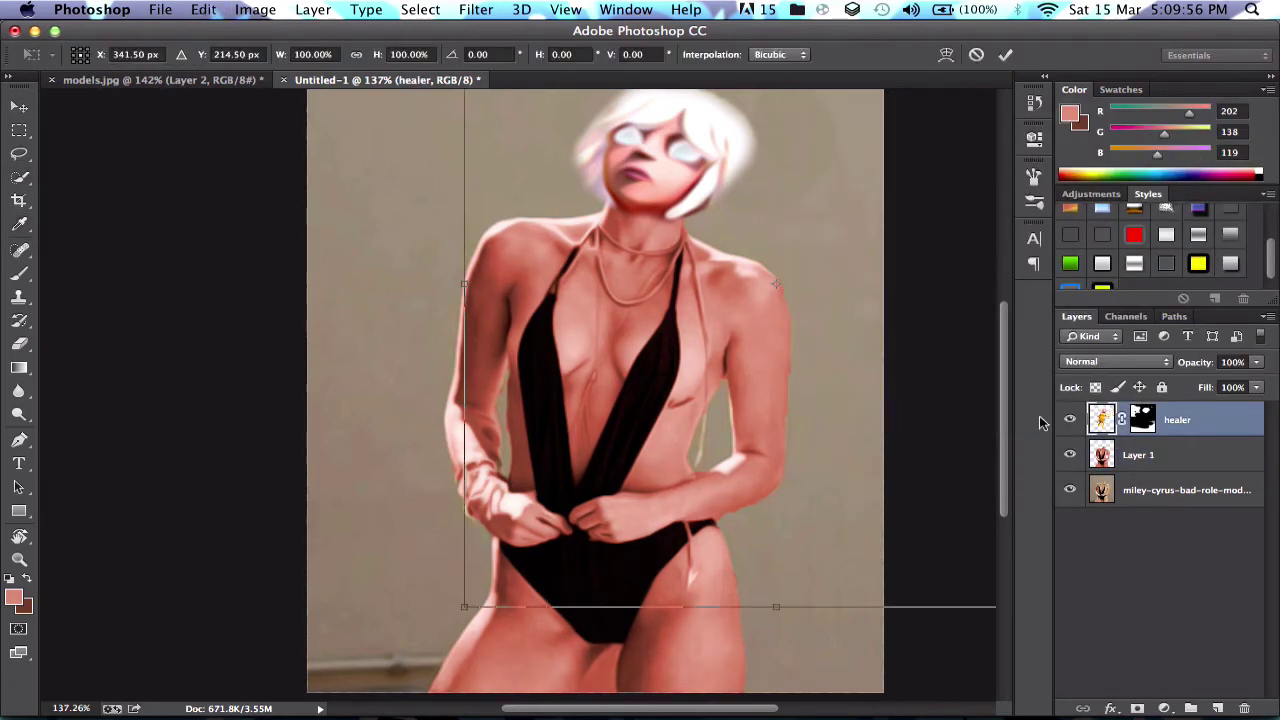
scroll(776, 464, down, 3)
drag(964, 446, 961, 457)
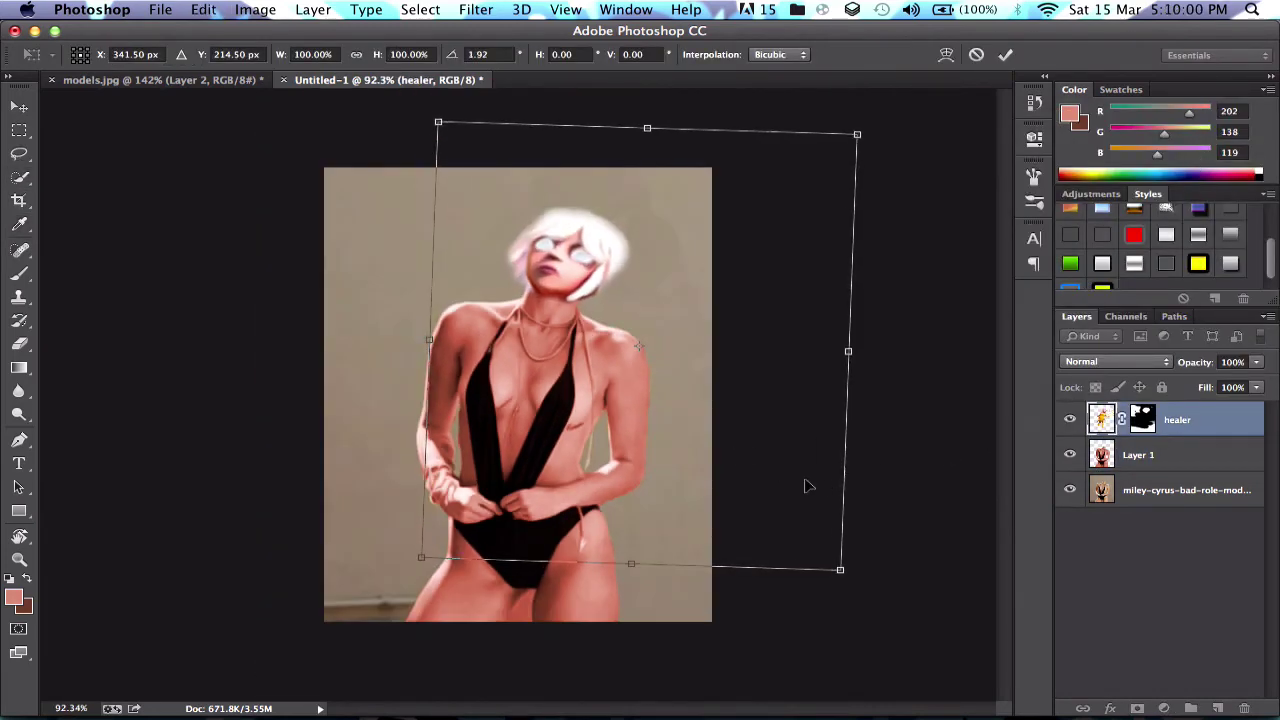
drag(805, 481, 799, 486)
key(Return)
key(w)
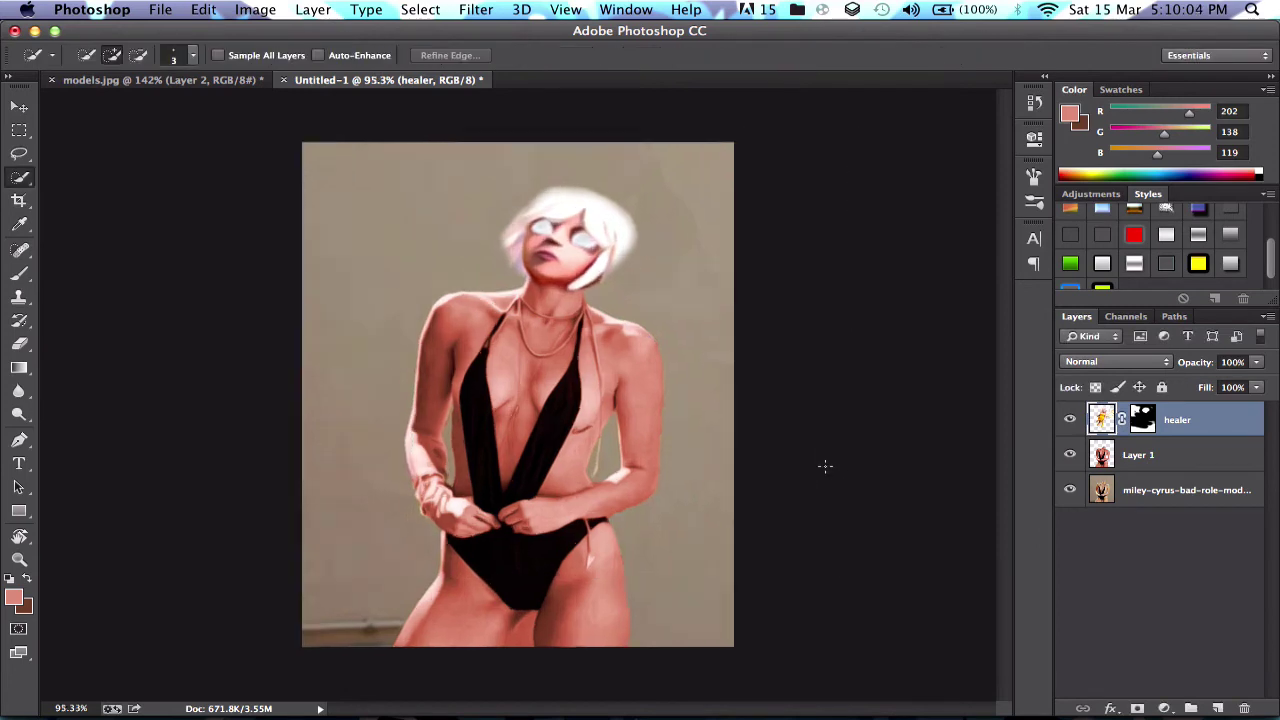
Examine the neck area with the healer layer temporarily hidden, selecting the photo layer and setting the Clone Stamp to 30 px.
scroll(823, 463, up, 4)
click(1071, 456)
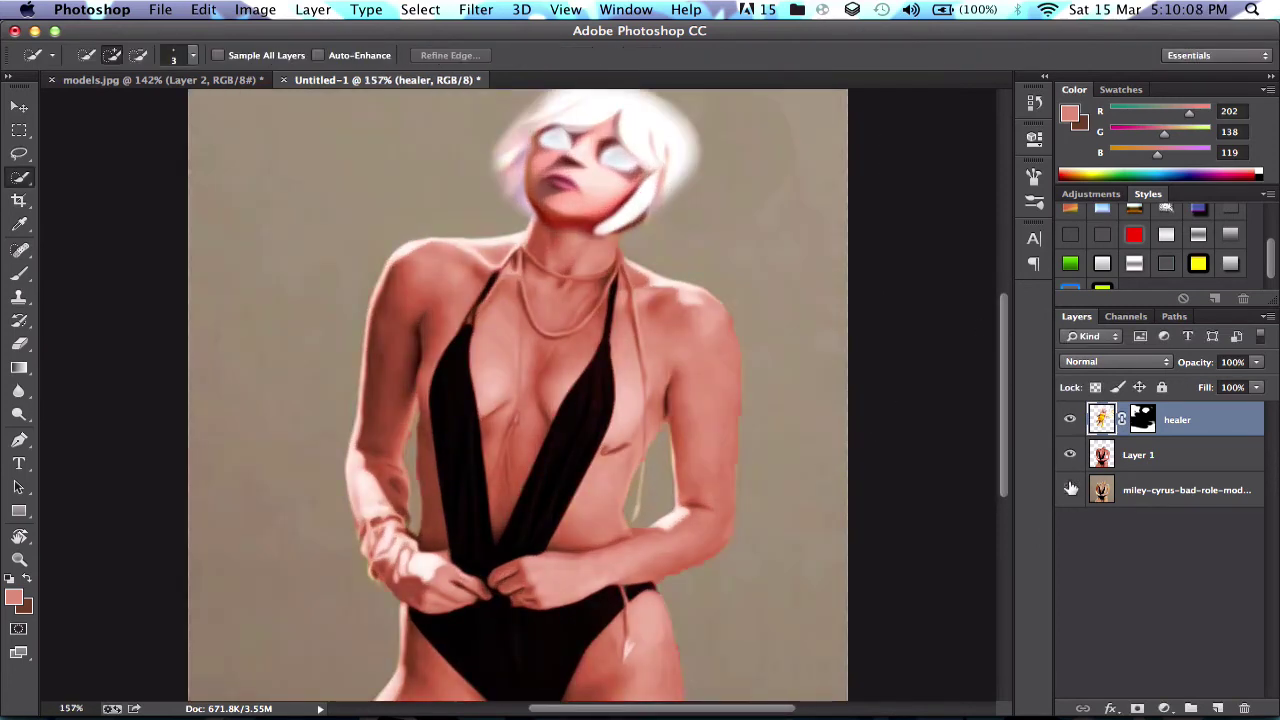
click(1232, 489)
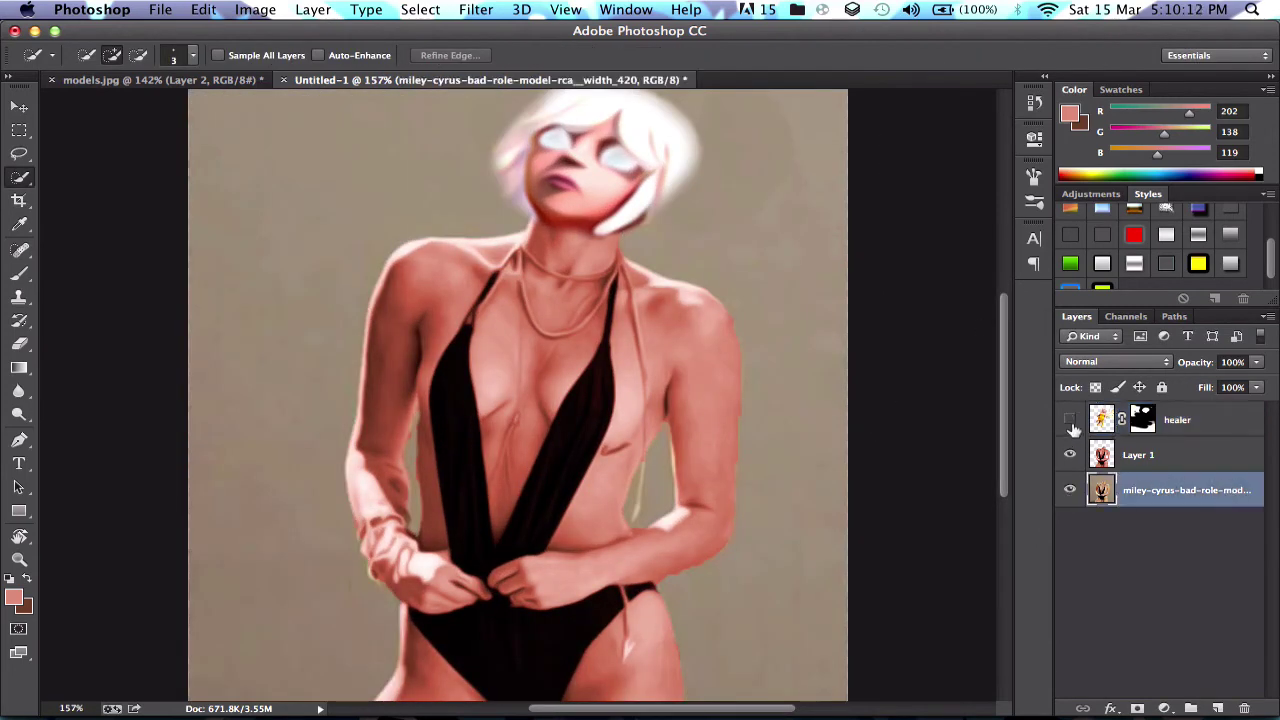
click(1070, 420)
click(19, 297)
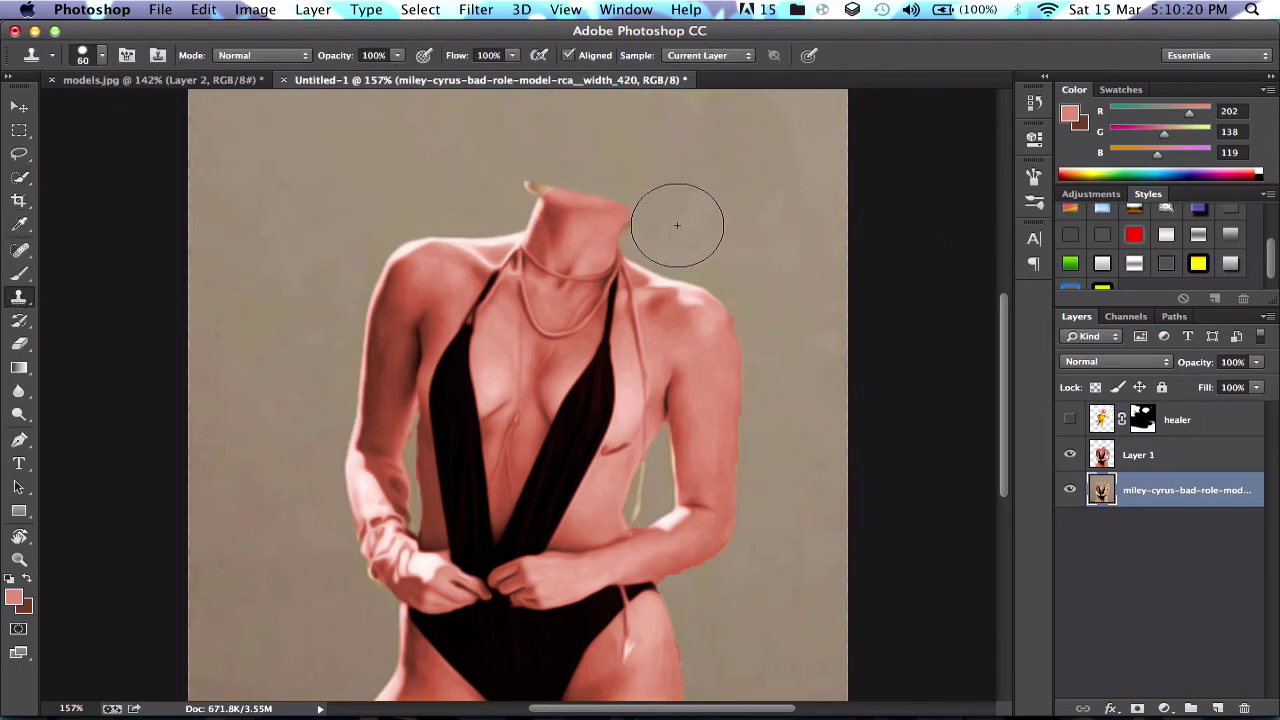
key(bracketleft)
key(bracketleft)
key(bracketleft)
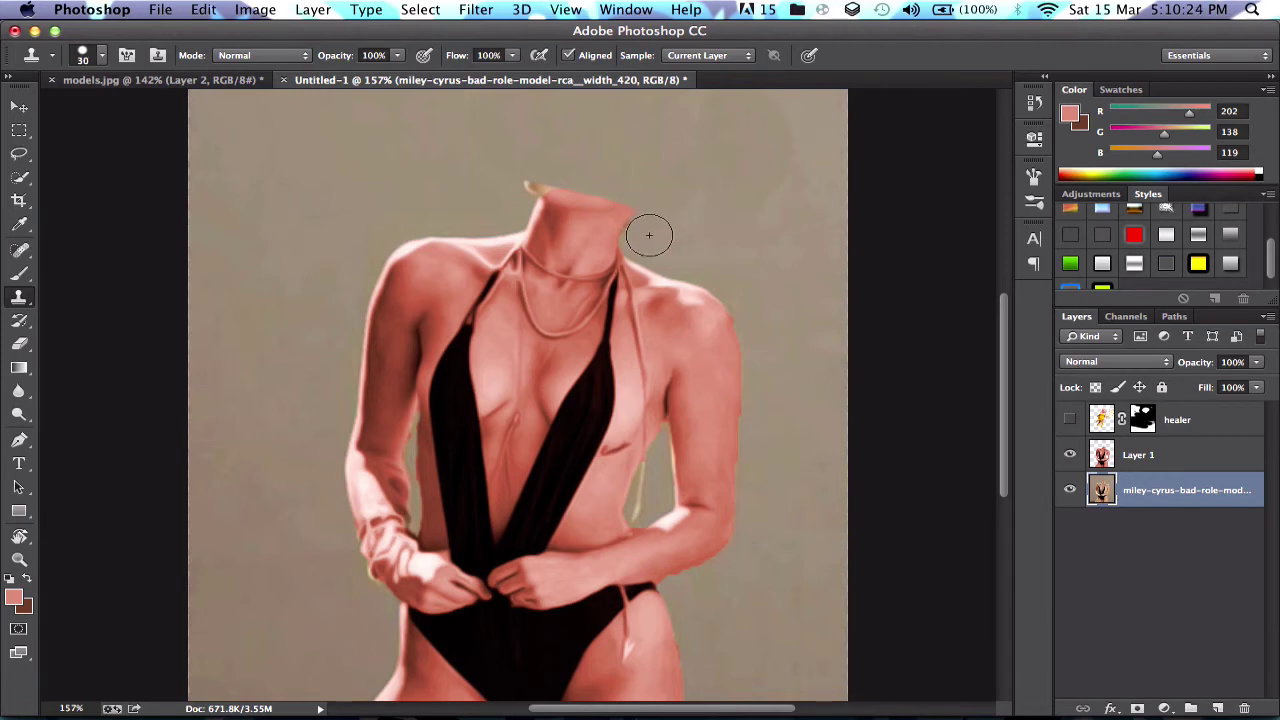
click(1070, 420)
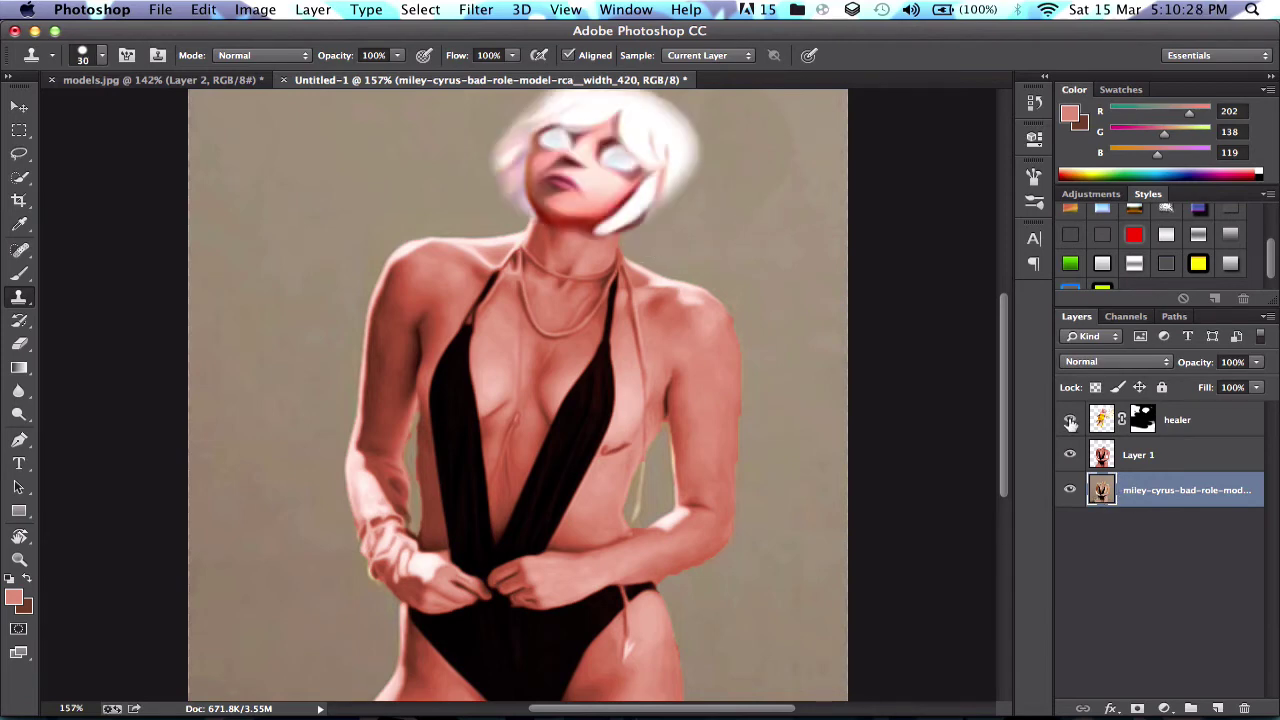
scroll(862, 394, down, 3)
scroll(857, 427, up, 1)
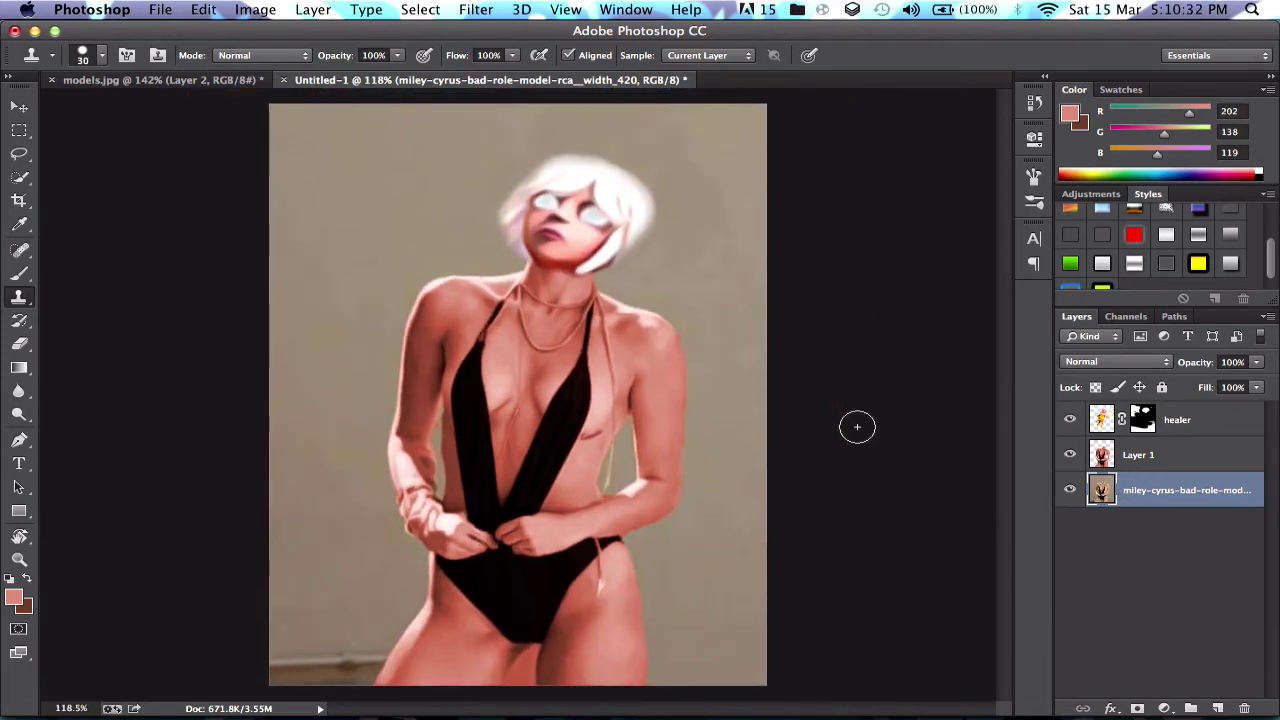
Erase the red-tinted background between the legs on Layer 1 with a 10 px eraser.
key(e)
click(1160, 452)
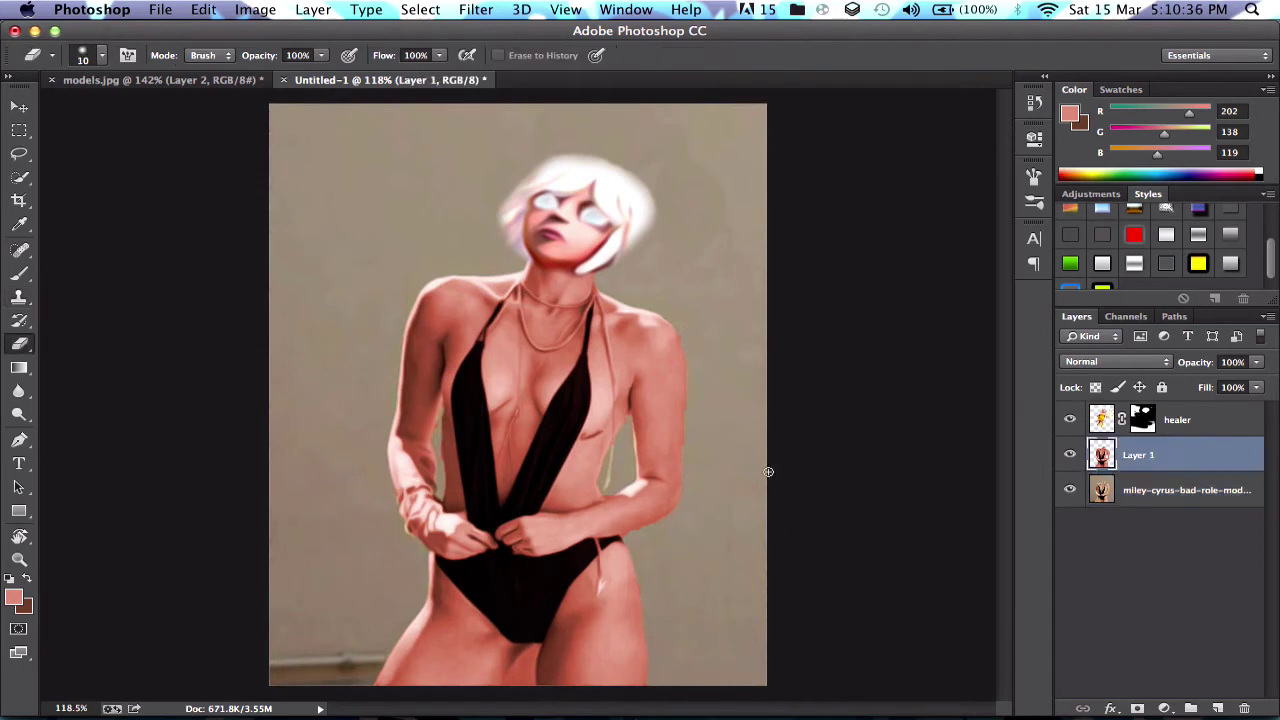
scroll(620, 506, up, 4)
scroll(620, 506, down, 10)
scroll(620, 506, up, 4)
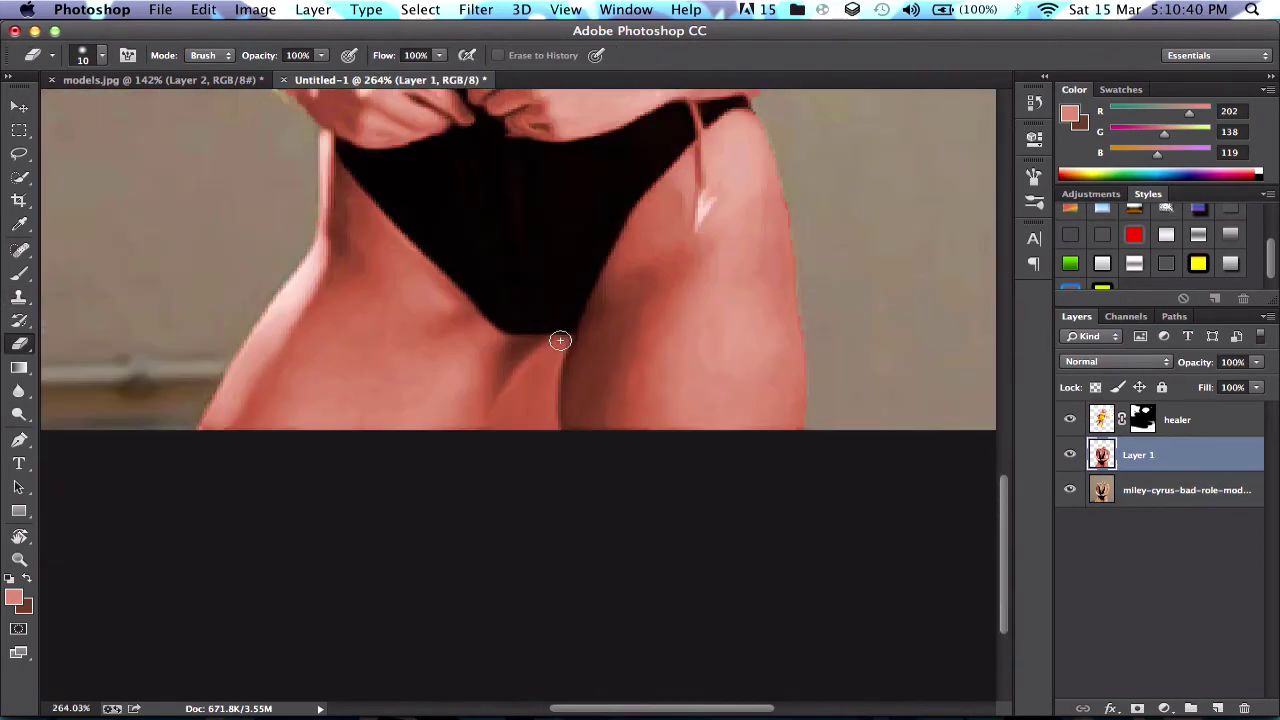
mouse_move(551, 368)
mouse_down()
mouse_move(545, 422)
mouse_move(551, 355)
mouse_move(526, 371)
mouse_move(495, 426)
mouse_up()
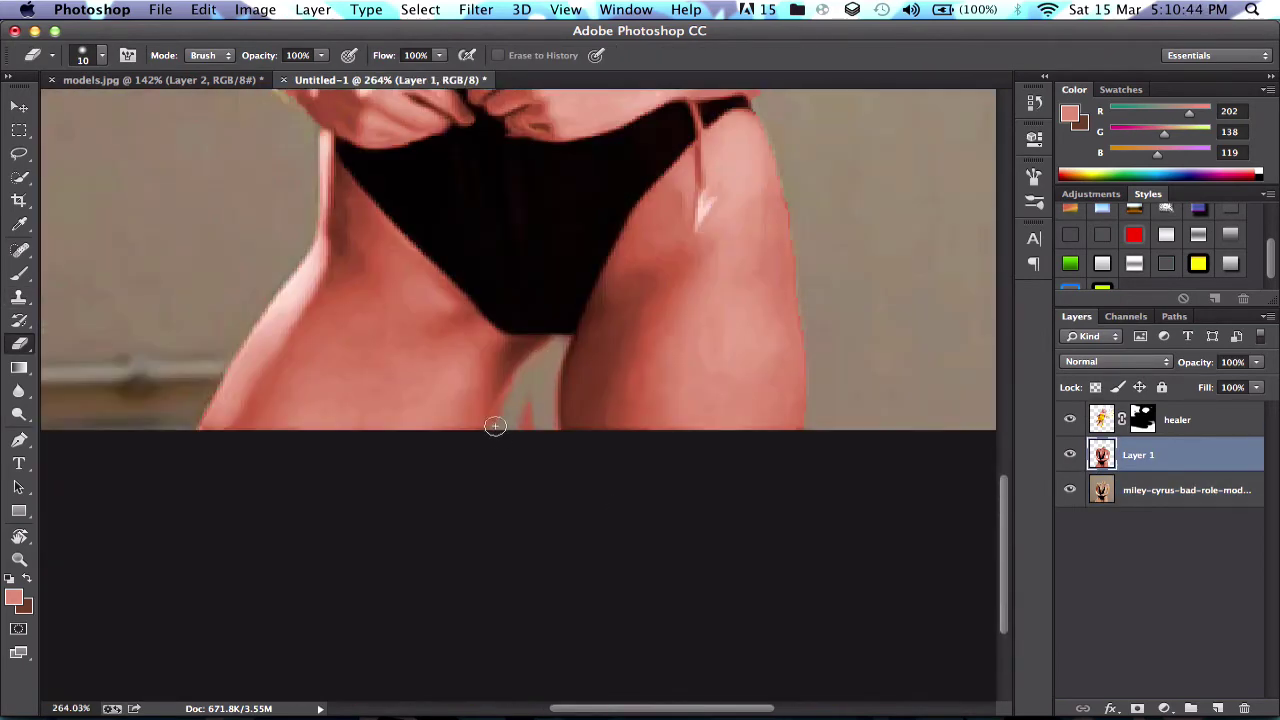
scroll(556, 344, down, 5)
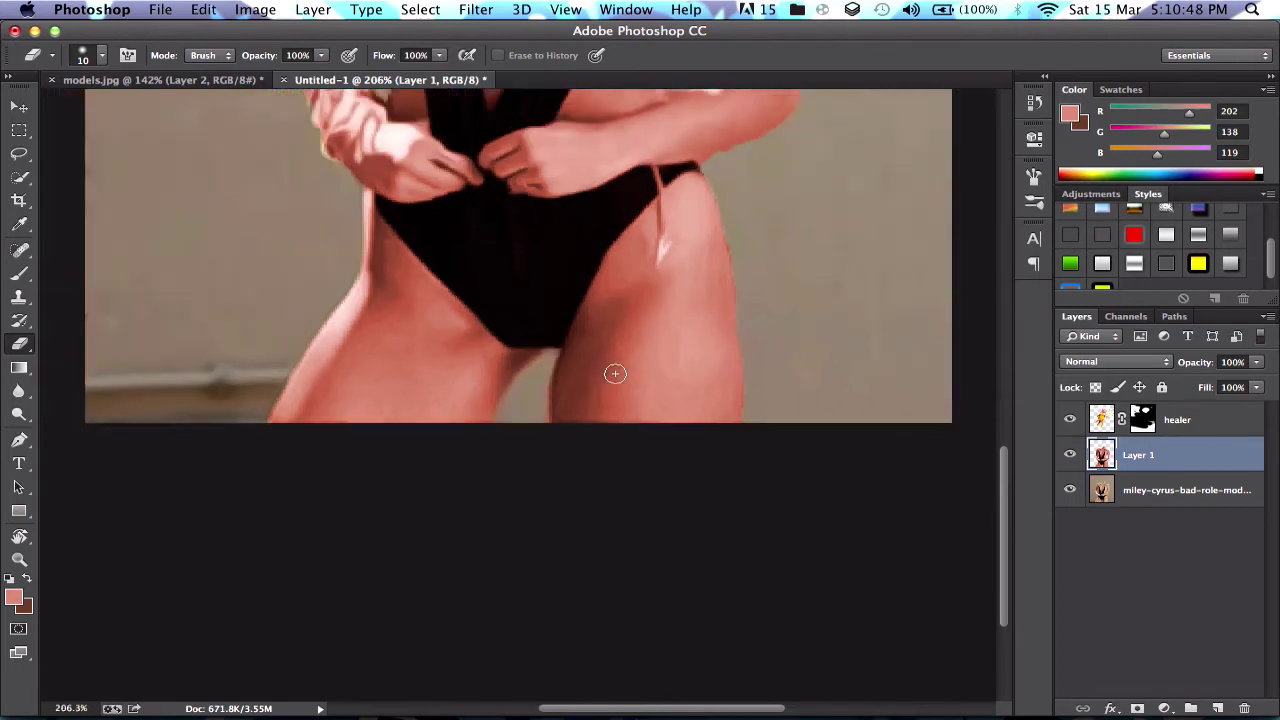
Select the black swimsuit with a 3 px Quick Selection and erase it from Layer 1 with a 200 px eraser.
key(w)
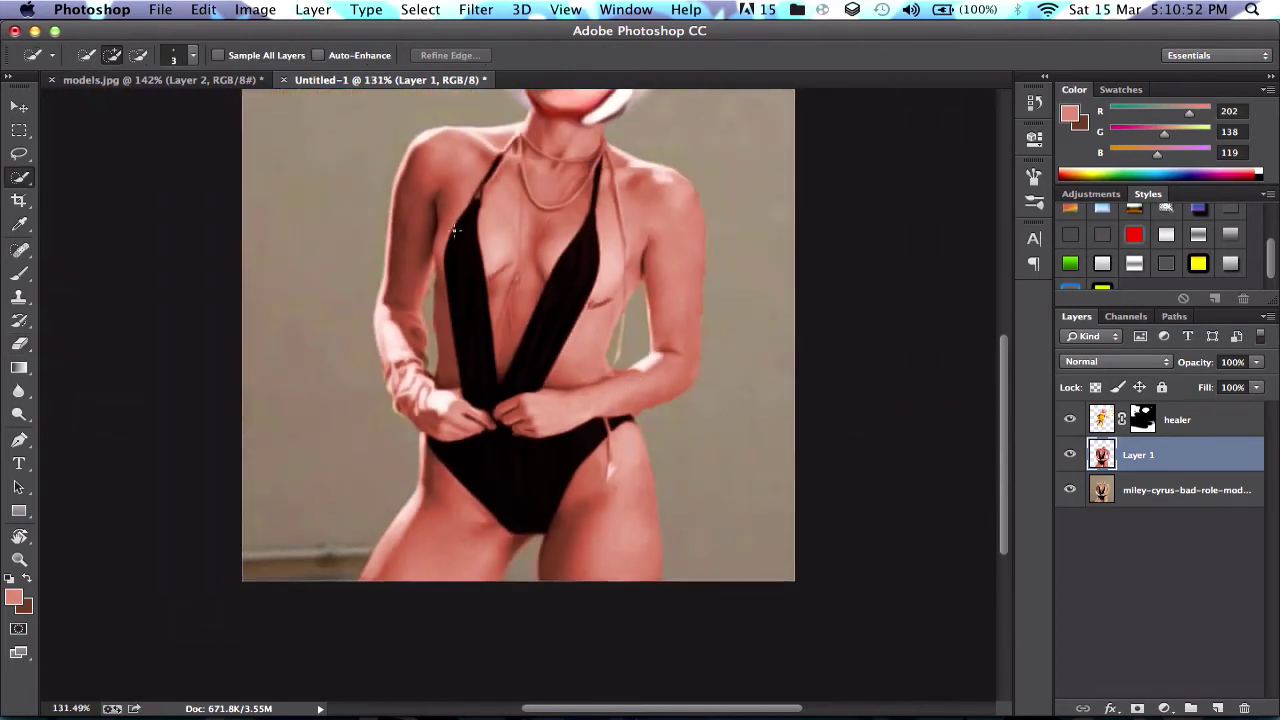
drag(476, 367, 486, 398)
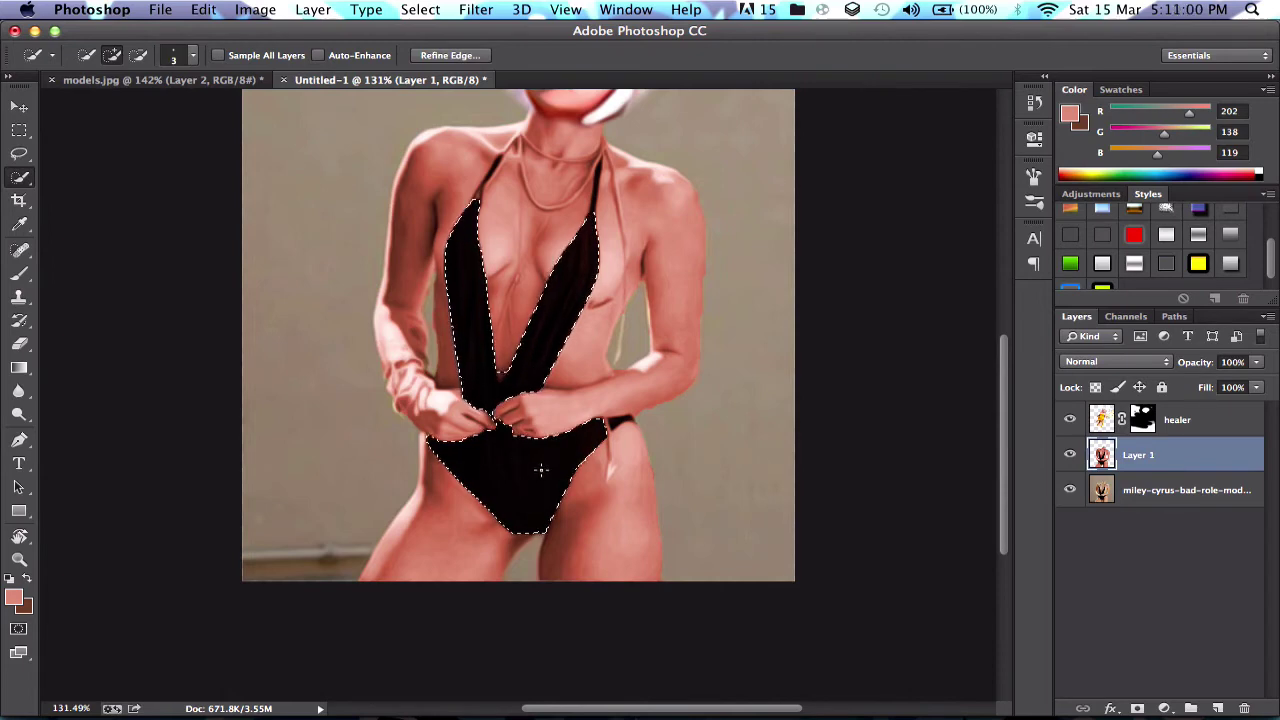
key(e)
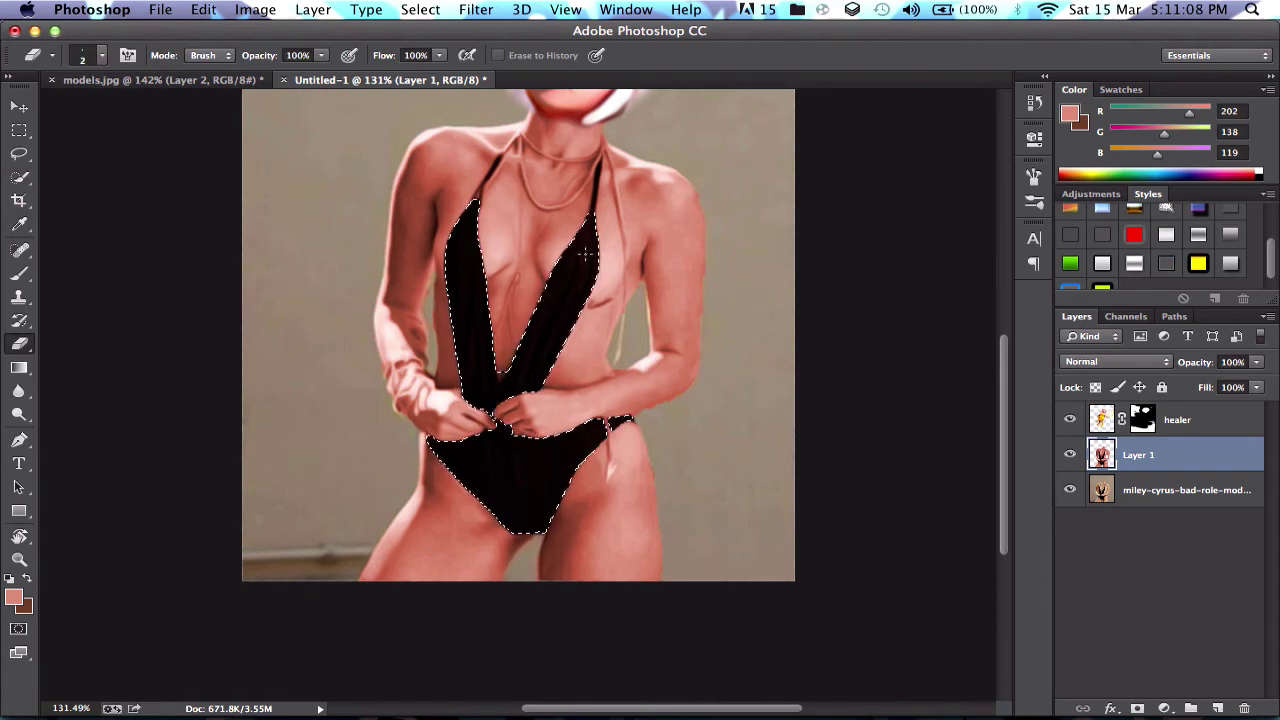
key(bracketright)
key(bracketright)
key(bracketright)
key(bracketright)
key(bracketright)
key(bracketright)
key(bracketright)
key(bracketright)
key(bracketright)
key(bracketright)
key(bracketright)
key(bracketright)
key(bracketright)
key(bracketright)
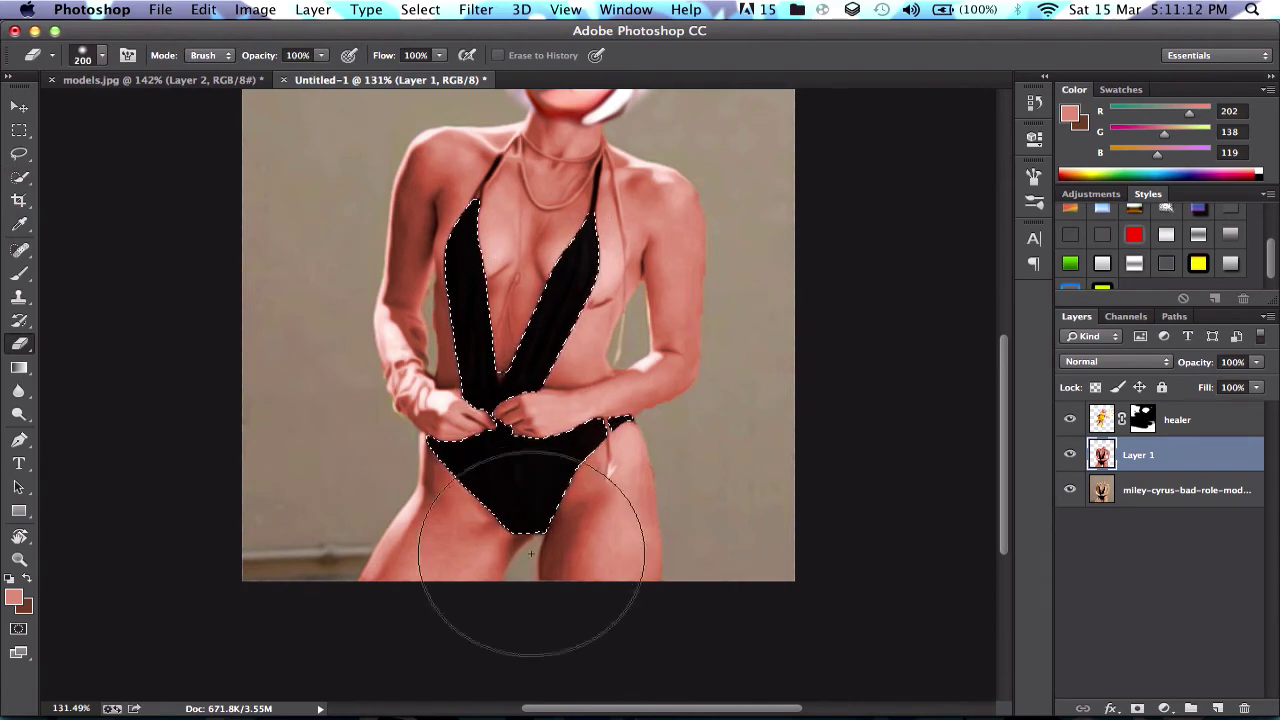
key(super+d)
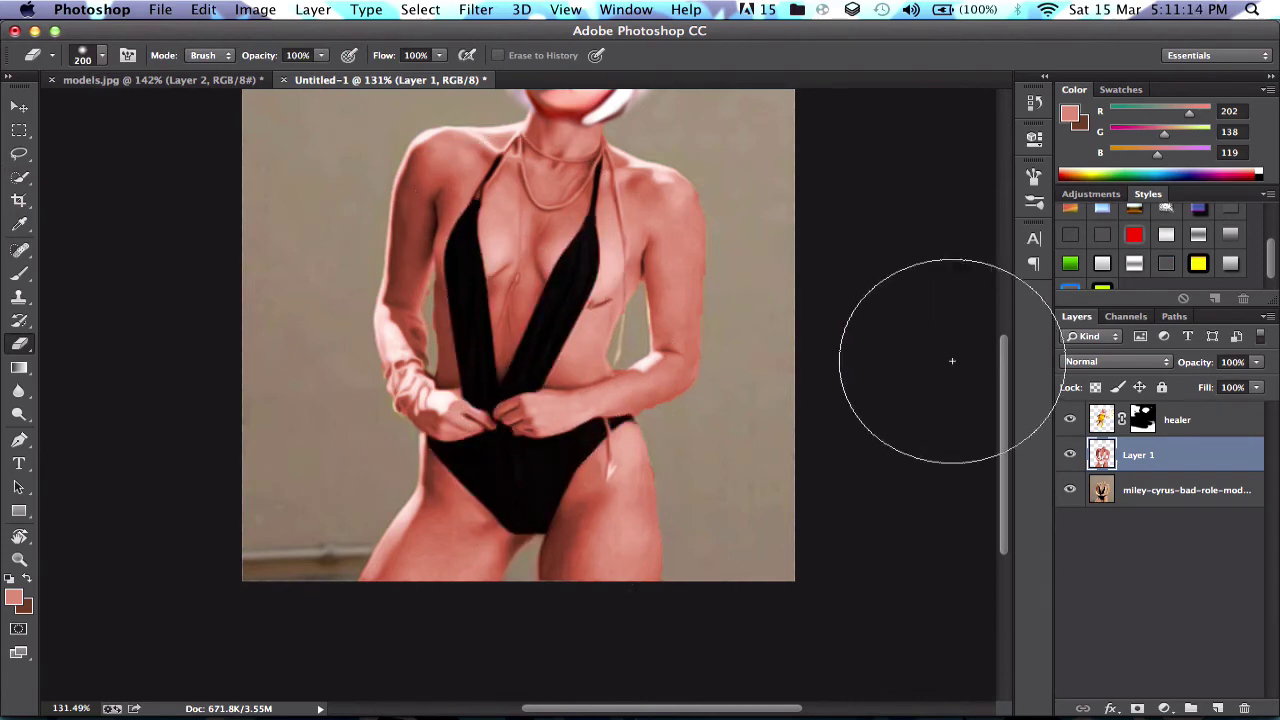
Compare the swimsuit area before and after the erasure on Layer 1, keeping the erased version without a selection.
click(1070, 455)
click(1070, 455)
key(super+d)
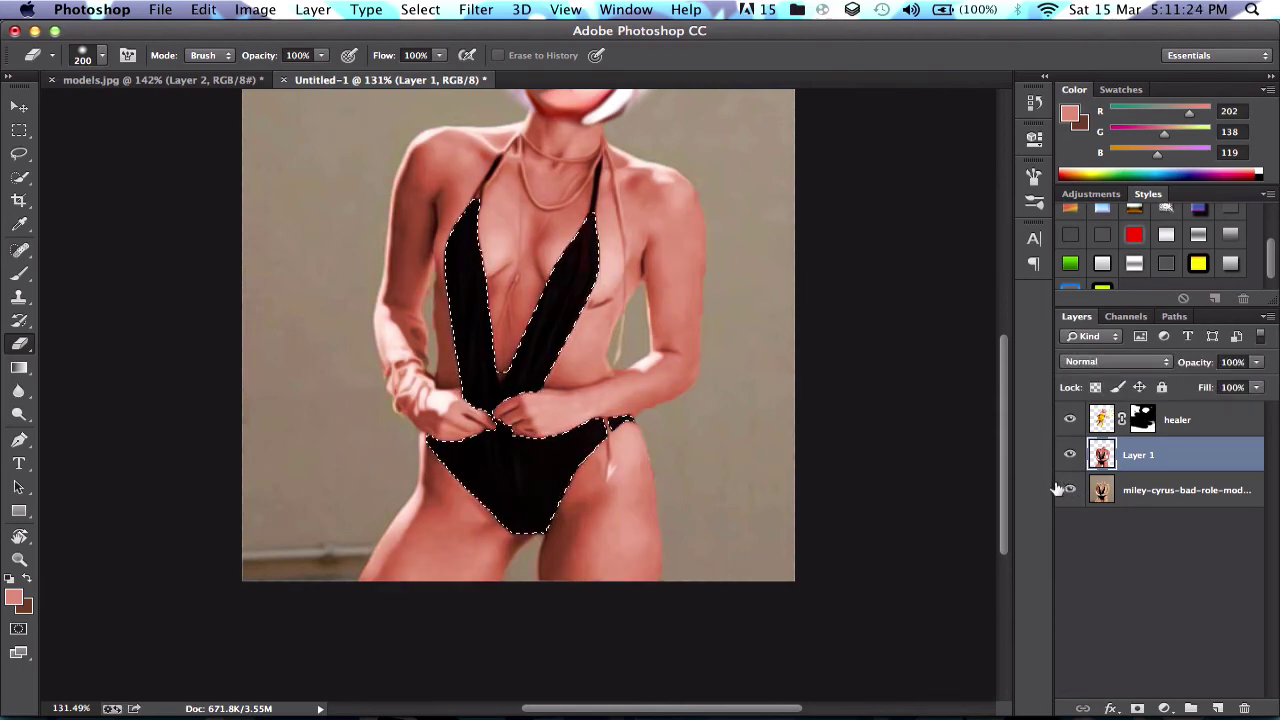
key(super+z)
key(super+d)
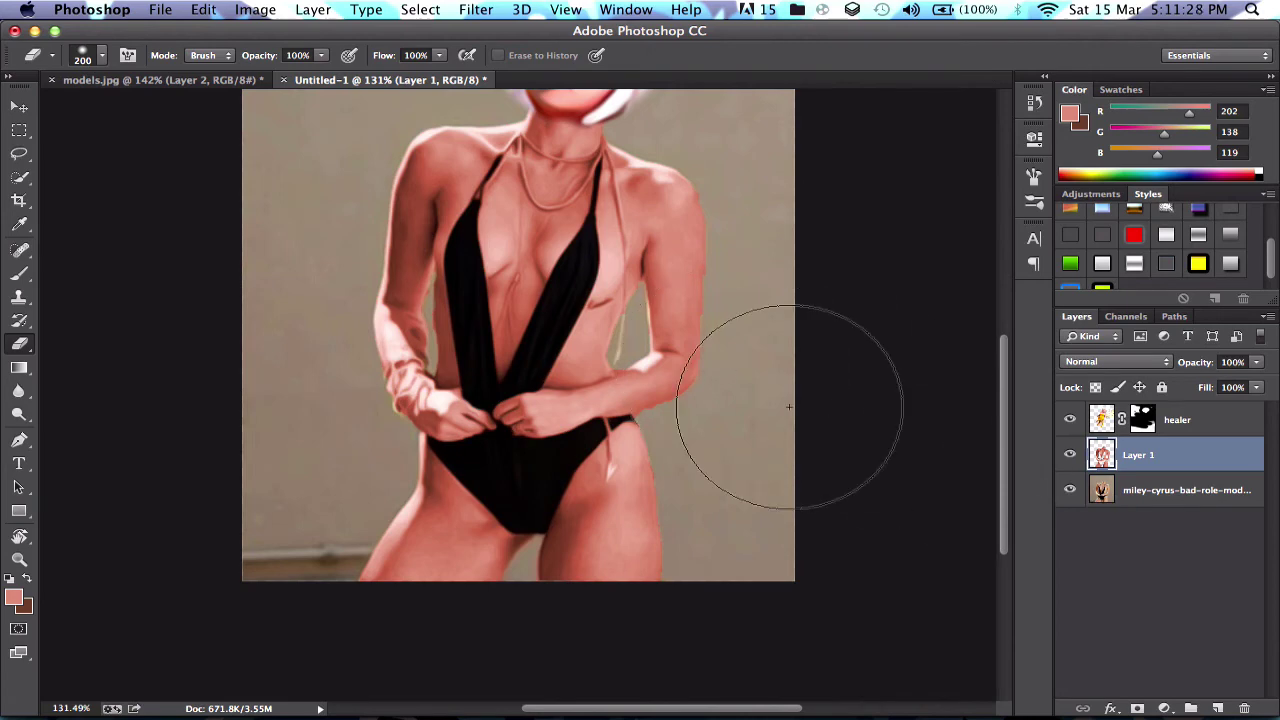
Scale the wings image on Layer 2 down to about the canvas width and move it up over the torso.
scroll(789, 406, down, 3)
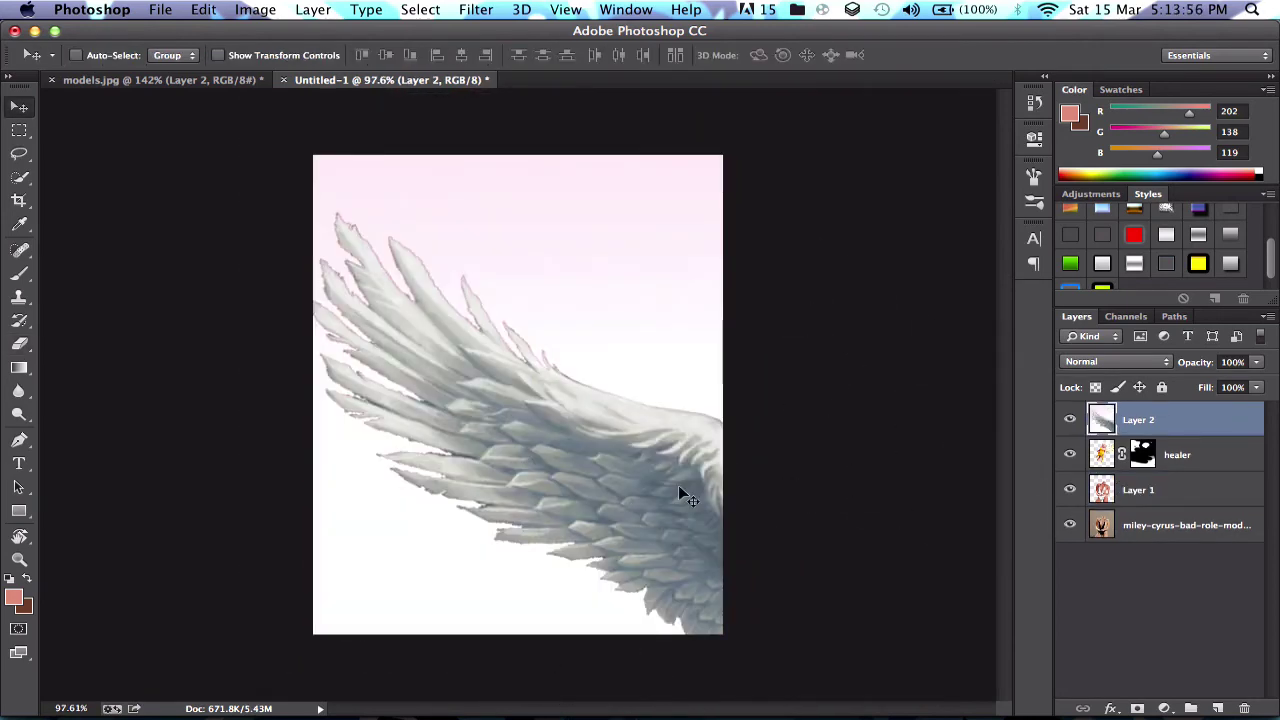
scroll(686, 491, down, 3)
key(super+t)
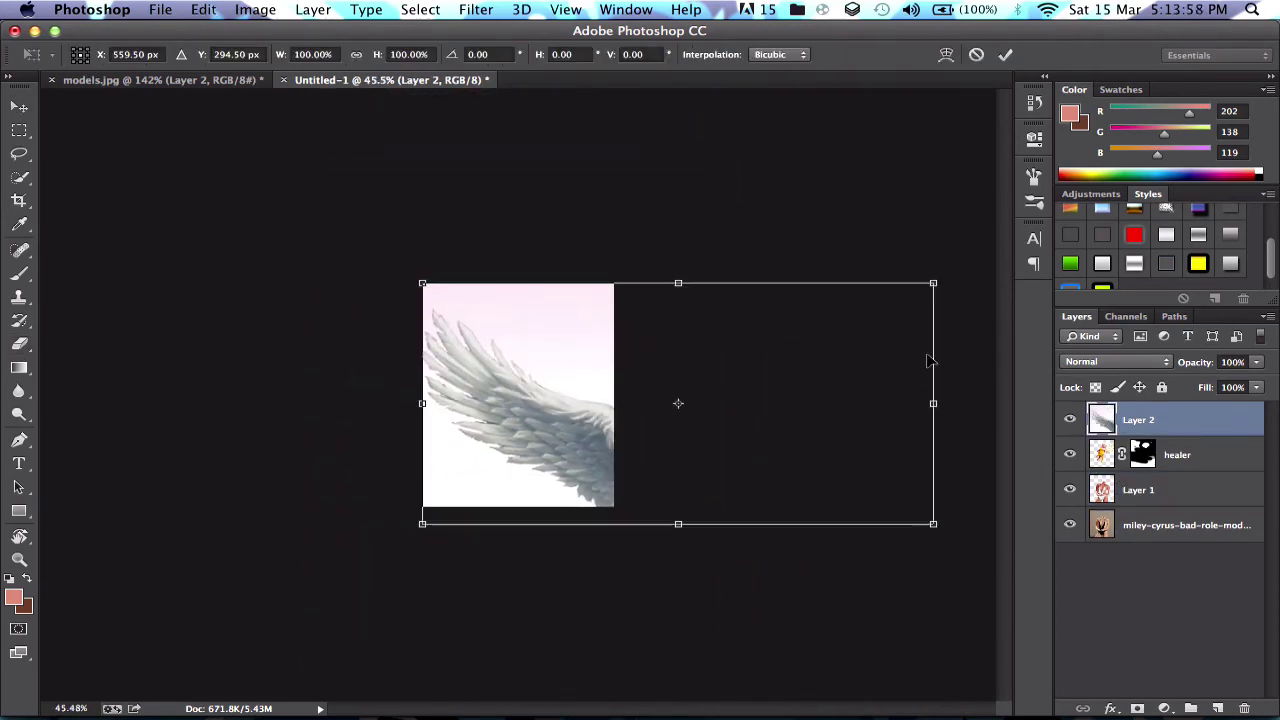
drag(932, 281, 585, 393)
key(Return)
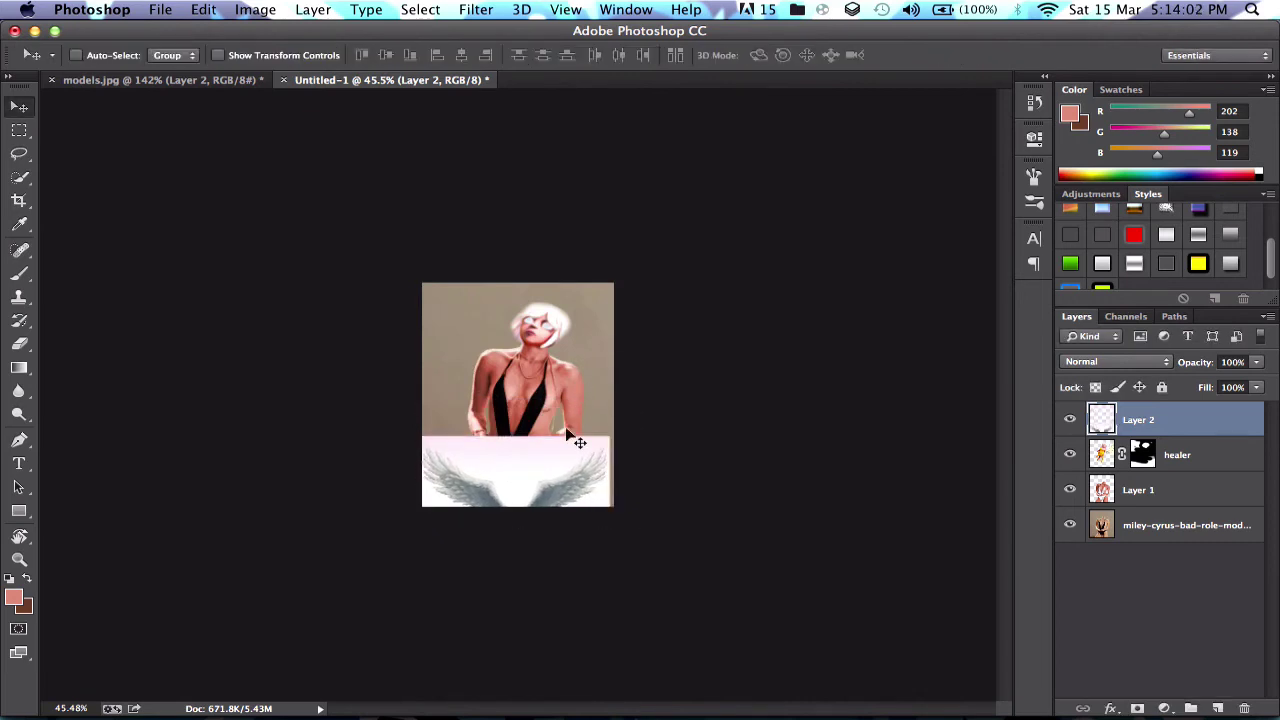
drag(554, 464, 558, 397)
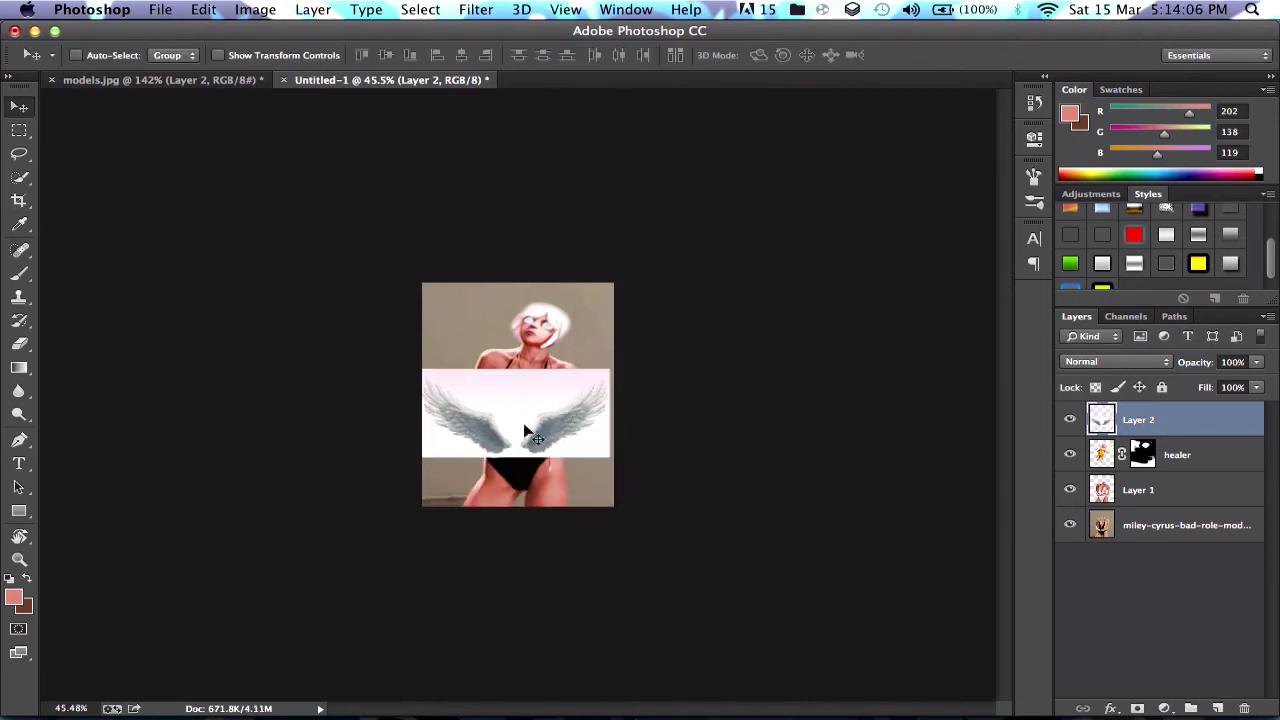
Remove the pale background around the wings on Layer 2 with a contiguous Magic Wand selection at tolerance 32, and clear the selection.
scroll(524, 430, up, 5)
key(e)
click(22, 177)
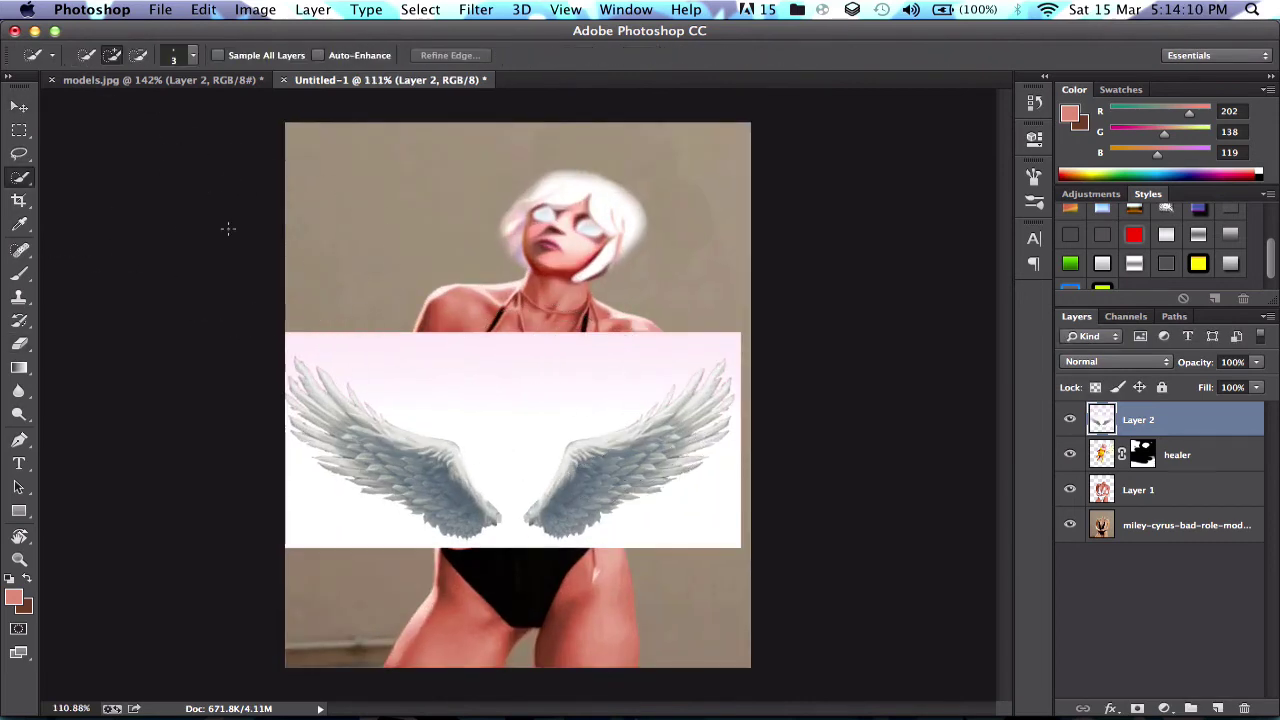
drag(18, 172, 75, 189)
click(466, 371)
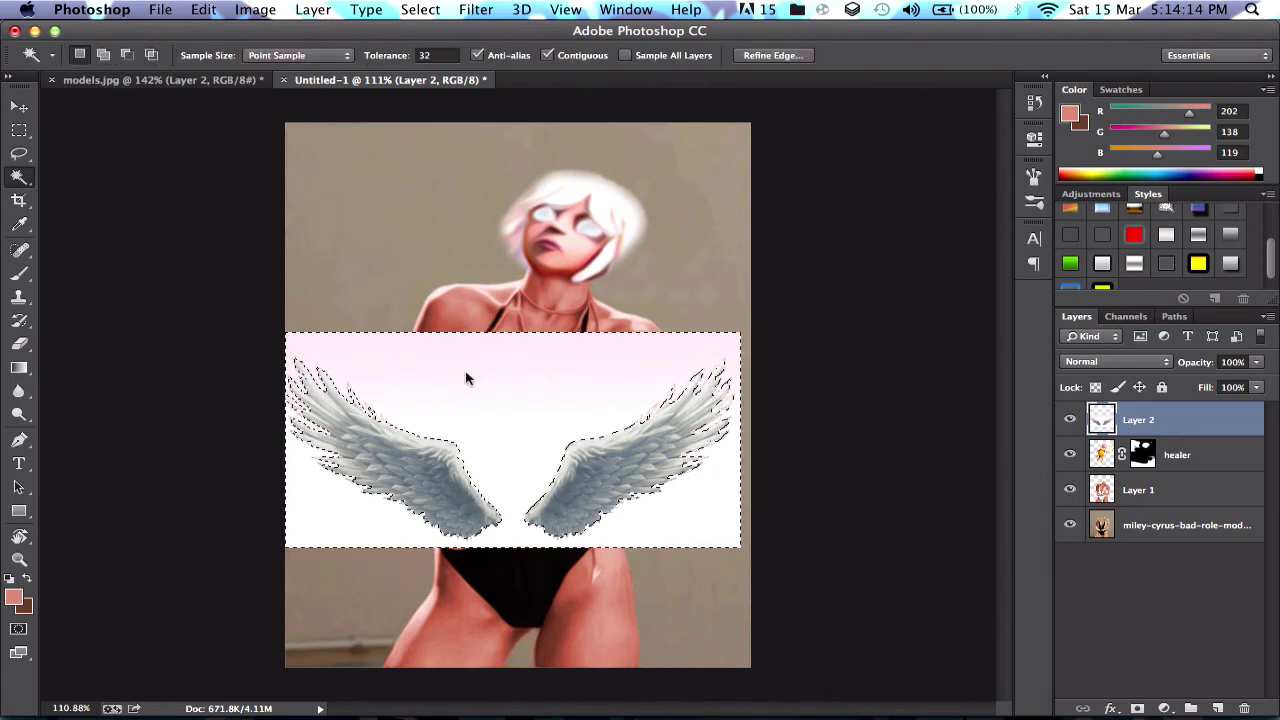
key(Delete)
key(super+d)
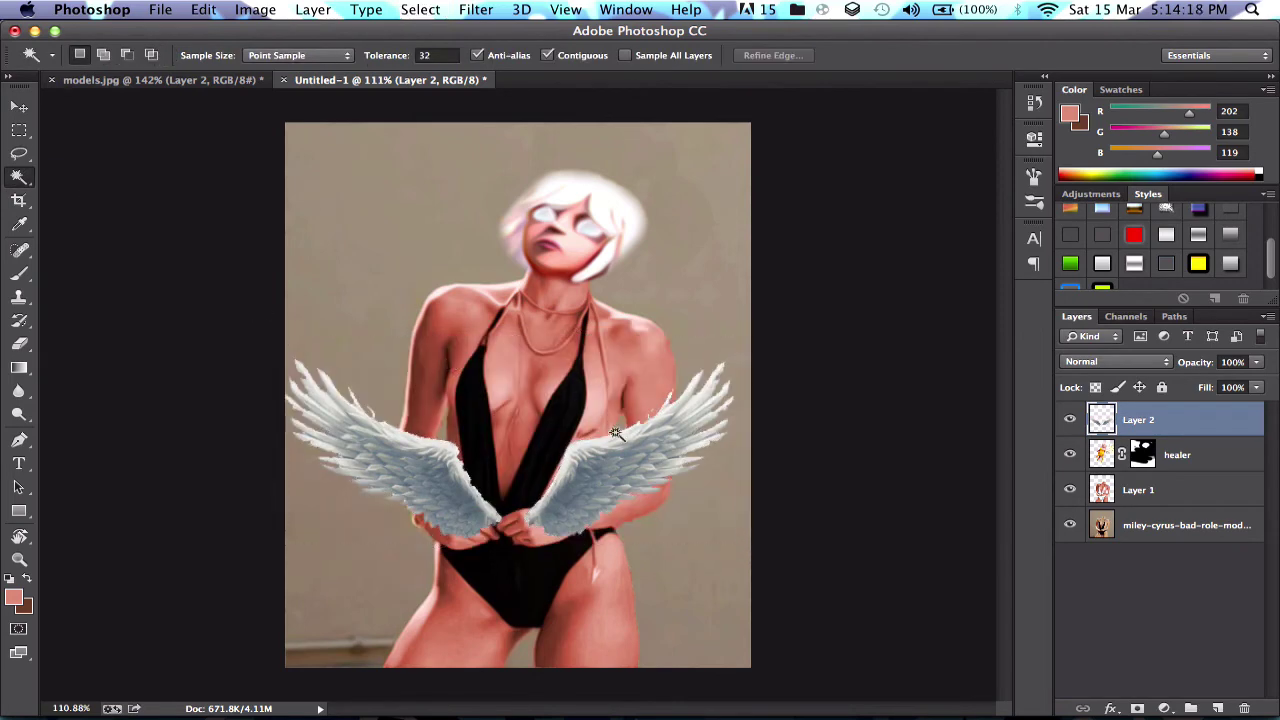
click(497, 10)
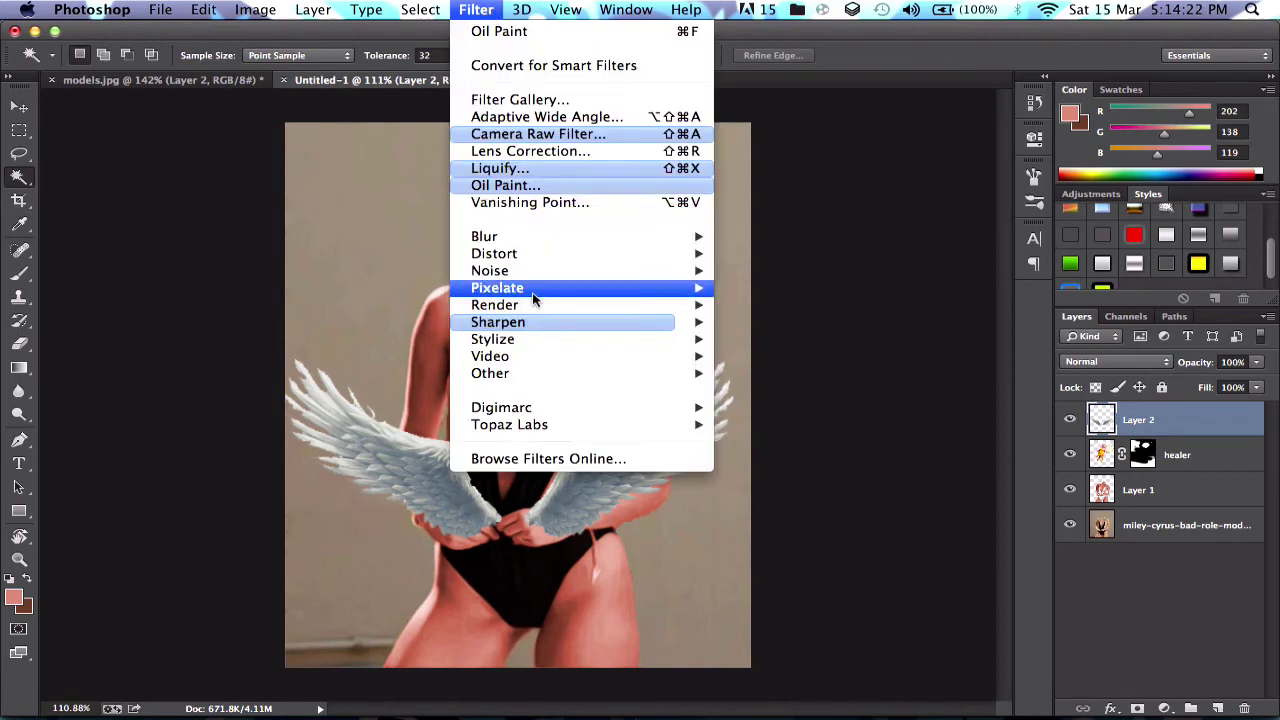
mouse_move(420, 10)
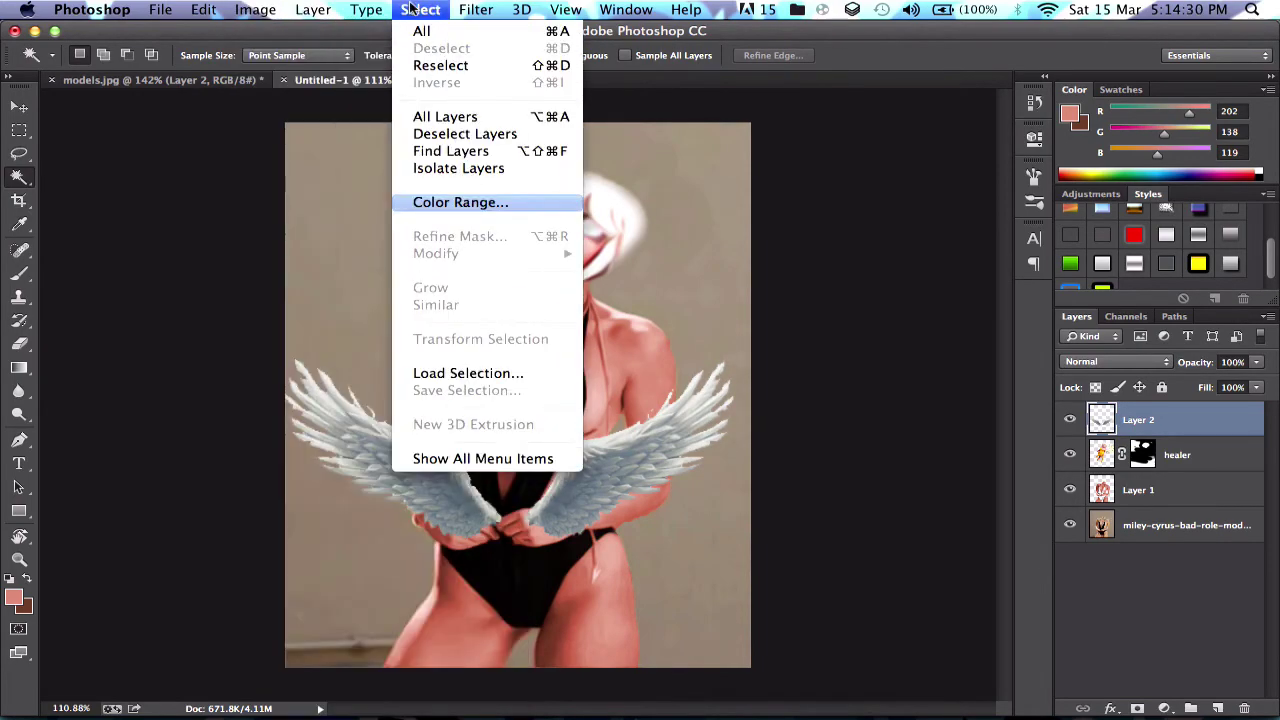
click(784, 226)
Load the wings' outline from Layer 2 as a selection and smooth its edge with Refine Edge.
super+click(1104, 426)
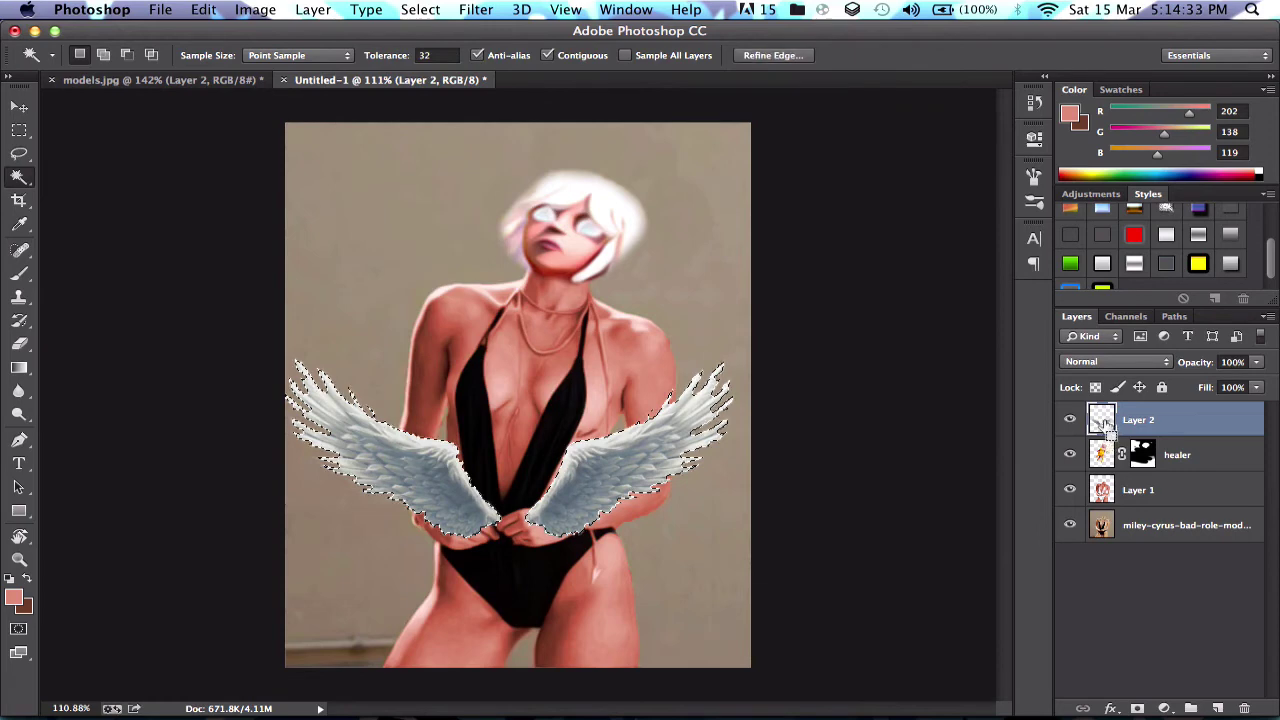
click(420, 10)
click(459, 236)
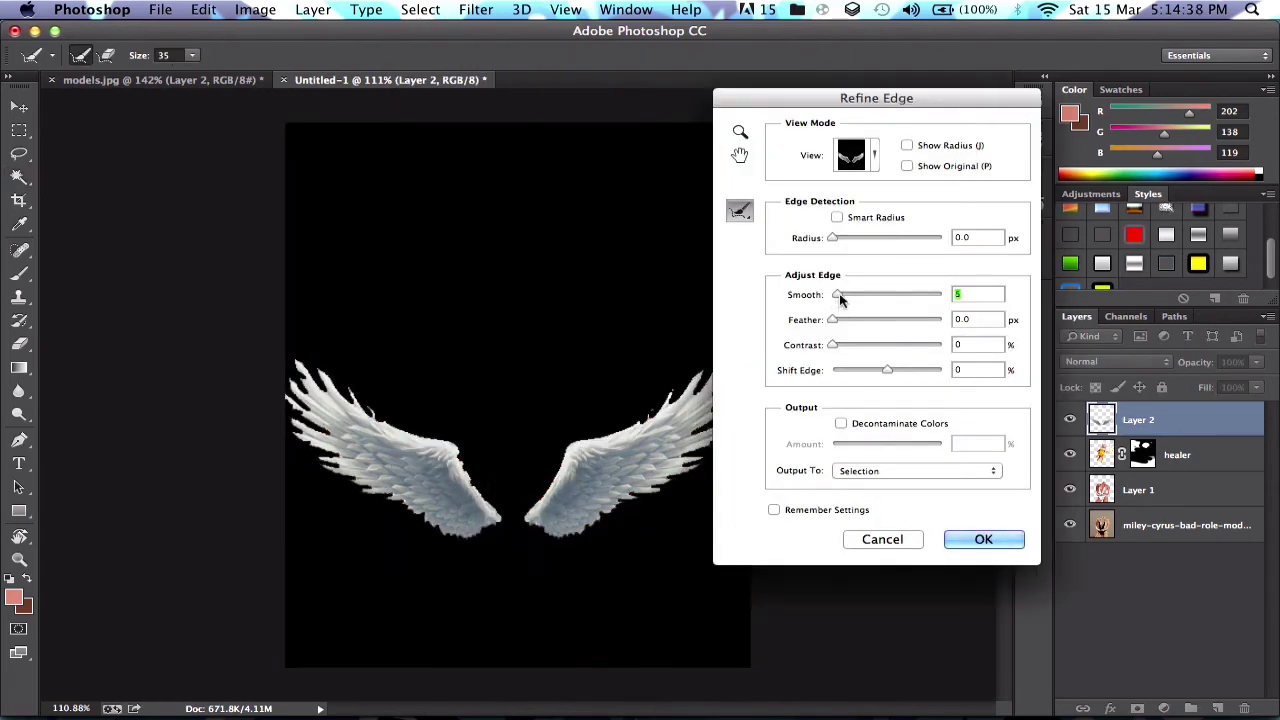
drag(840, 299, 852, 300)
click(955, 536)
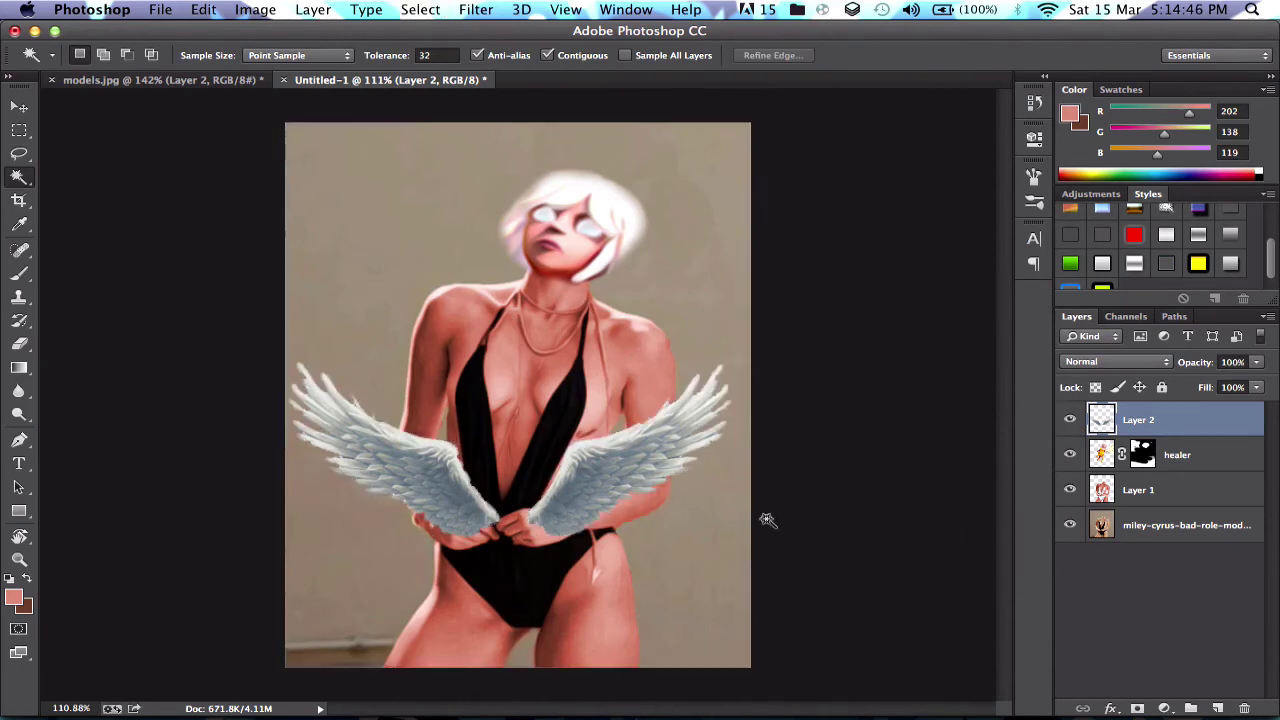
Move the wings up to shoulder height, enlarge them beyond the canvas width and rotate them with a free transform.
key(v)
drag(595, 550, 623, 414)
key(ctrl+t)
drag(857, 420, 822, 447)
drag(691, 363, 679, 381)
drag(766, 273, 950, 200)
drag(697, 336, 629, 265)
key(Return)
Place Layer 2 beneath Layer 1 so the wings sit behind the body, and rotate the wings slightly clockwise.
drag(1162, 420, 1157, 486)
key(super+t)
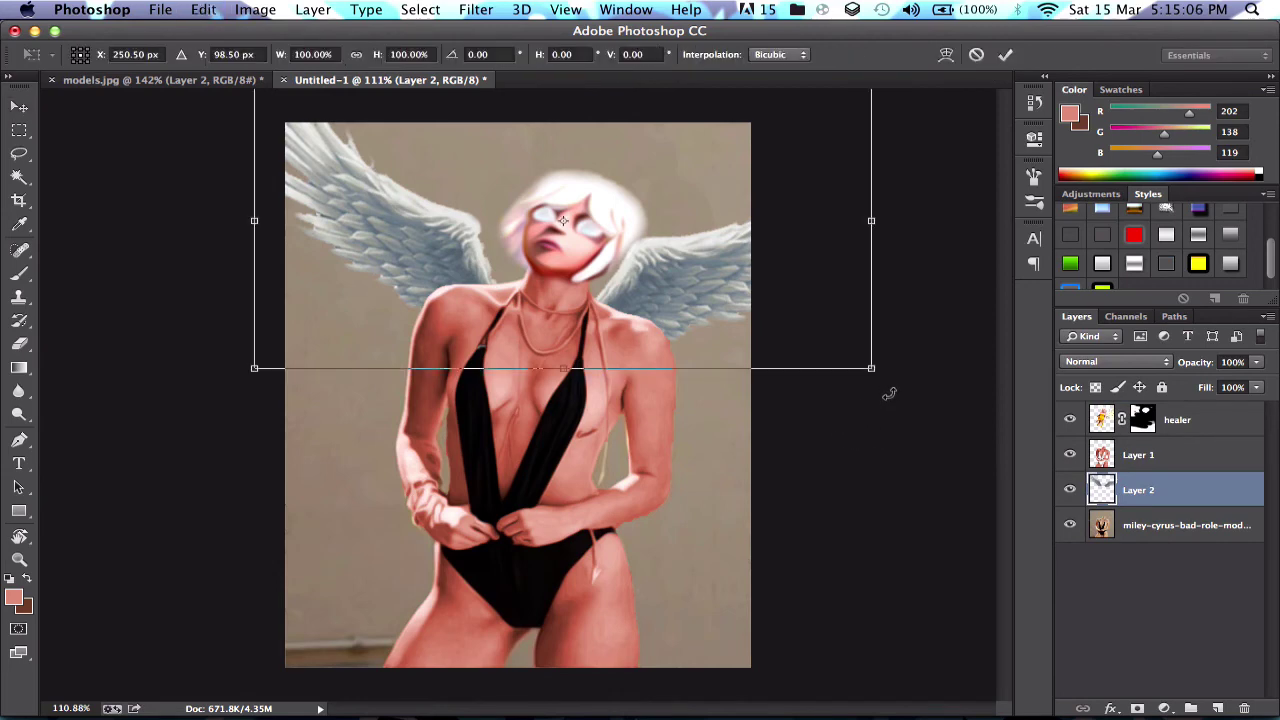
drag(890, 394, 733, 310)
click(1005, 54)
Apply the Oil Paint filter to the wings on Layer 2 and compare them with the unfiltered version.
click(476, 9)
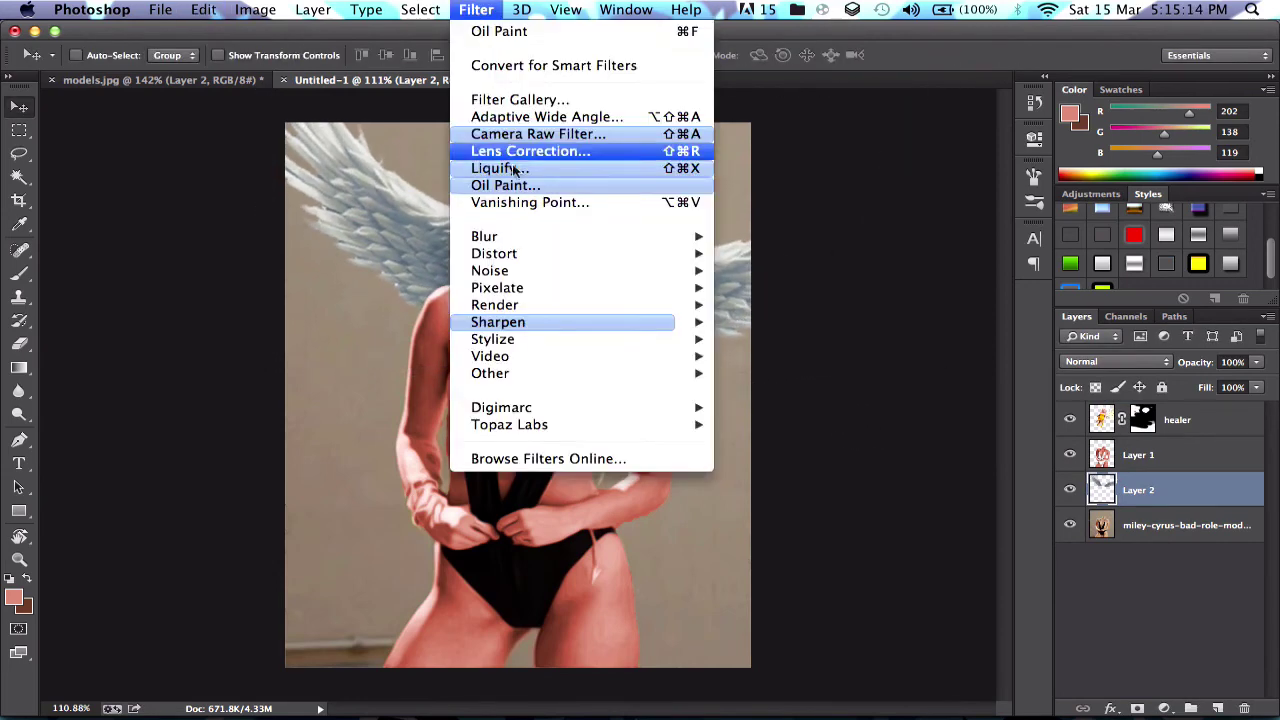
click(519, 183)
click(1096, 60)
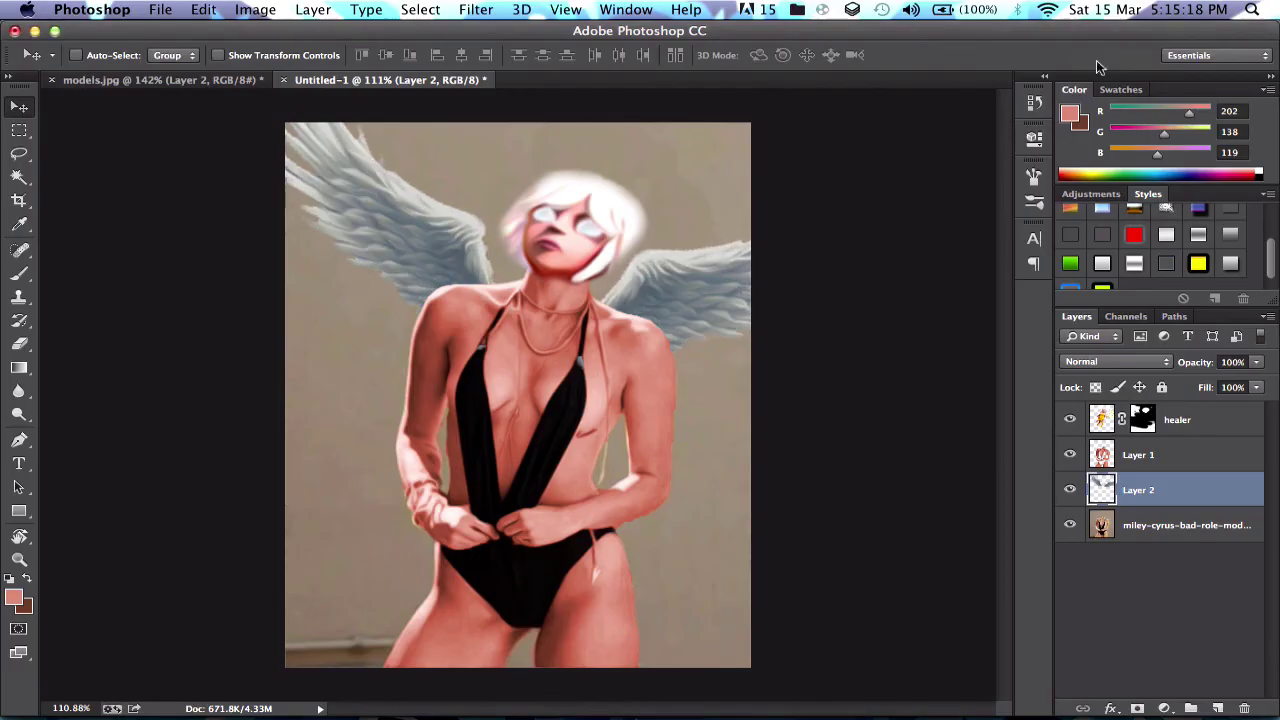
key(super+z)
key(super+z)
Load the wings' outline as a selection and add a new layer above Layer 2, clipped to the wings.
super+click(1103, 490)
key(b)
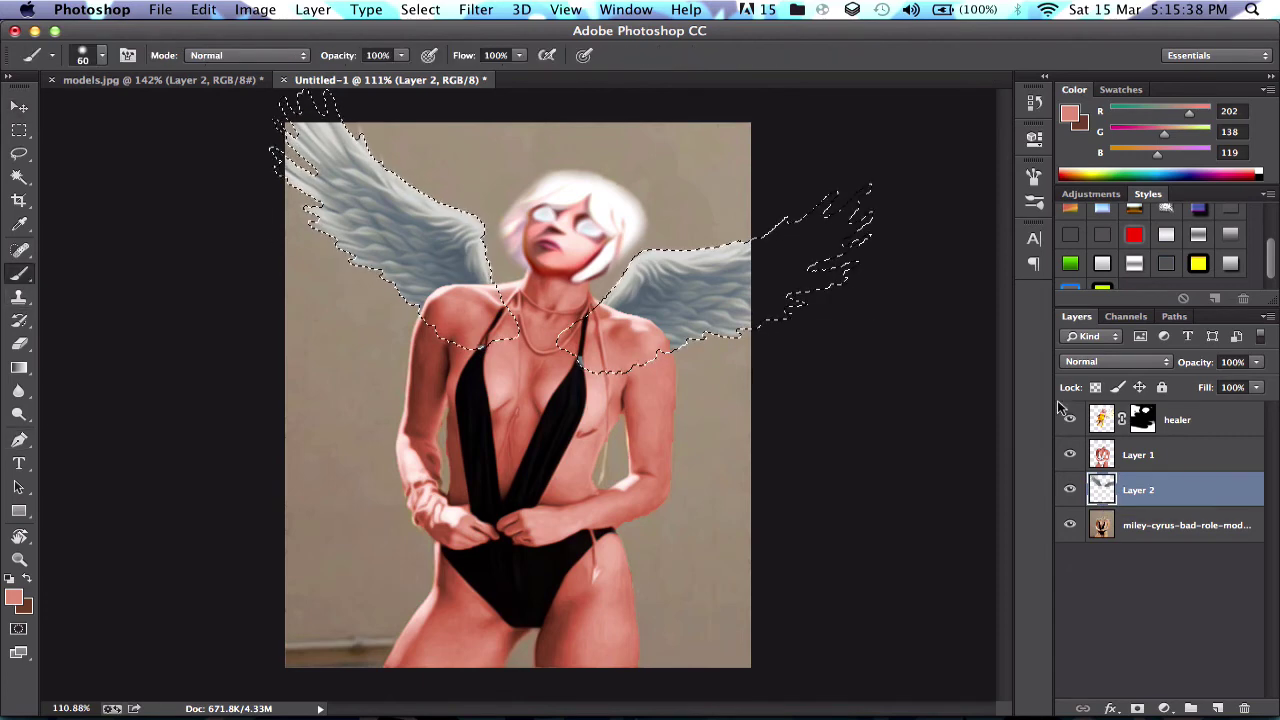
click(1217, 708)
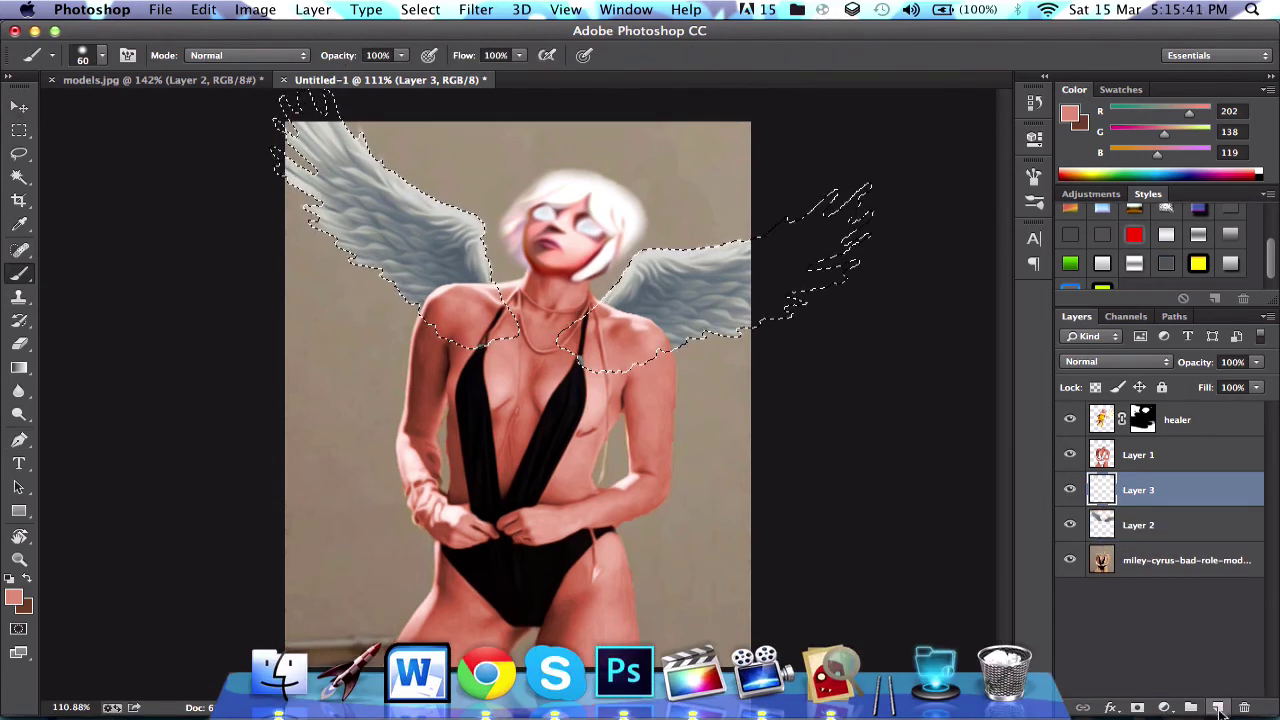
alt+click(1166, 497)
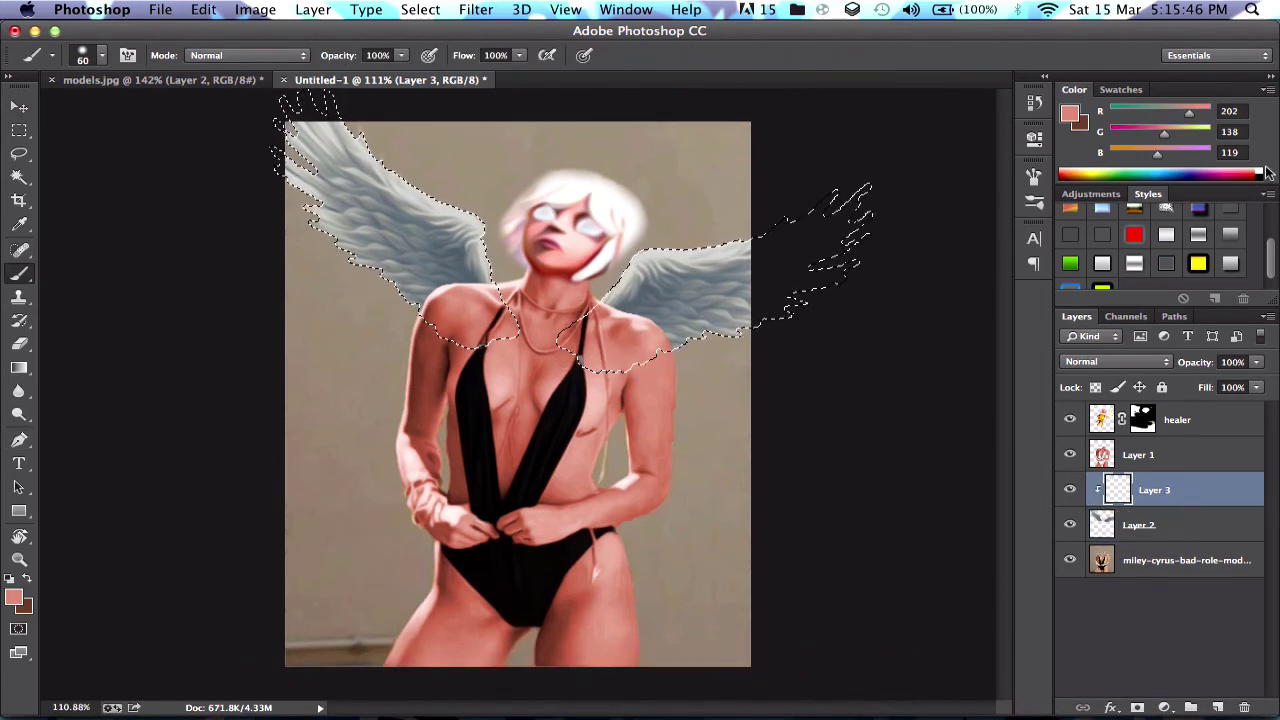
Paint both wings white on Layer 3 with a 60 px brush and clear the selection.
click(1260, 173)
mouse_move(650, 270)
mouse_down()
mouse_move(755, 230)
mouse_move(705, 302)
mouse_up()
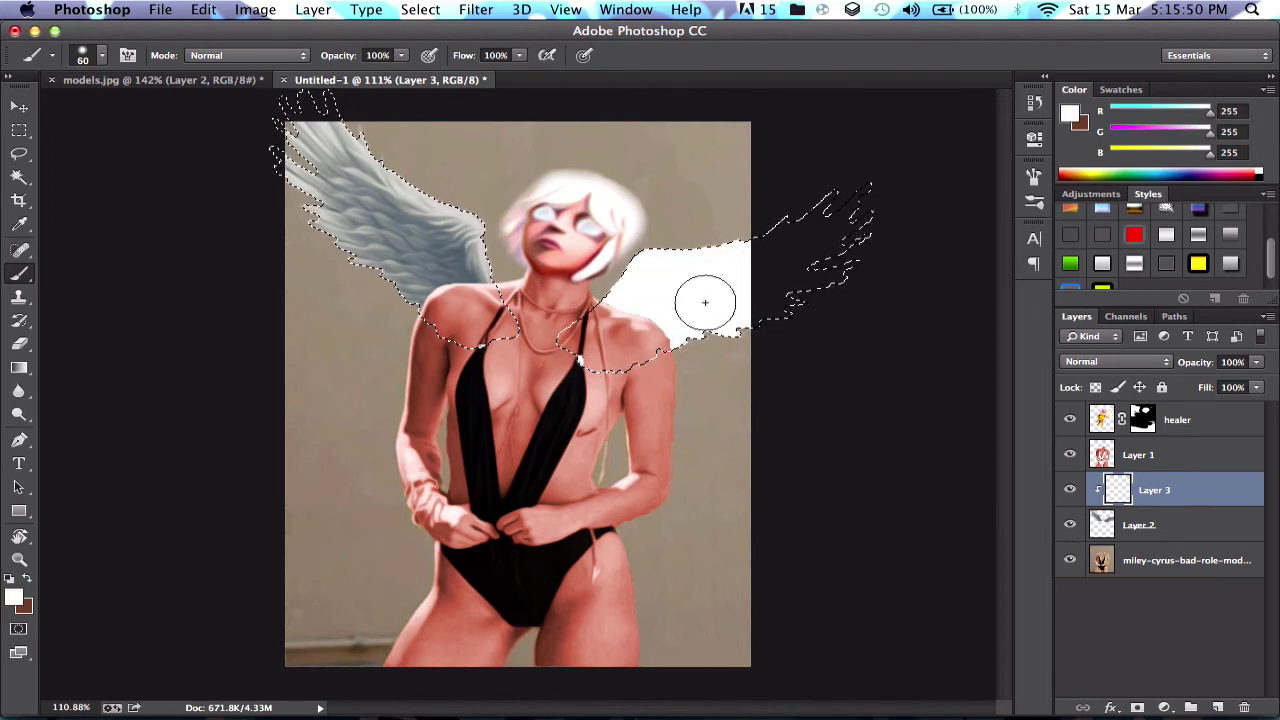
mouse_move(490, 280)
mouse_down()
mouse_move(451, 220)
mouse_move(340, 240)
mouse_move(397, 153)
mouse_move(337, 214)
mouse_move(360, 130)
mouse_up()
key(ctrl+d)
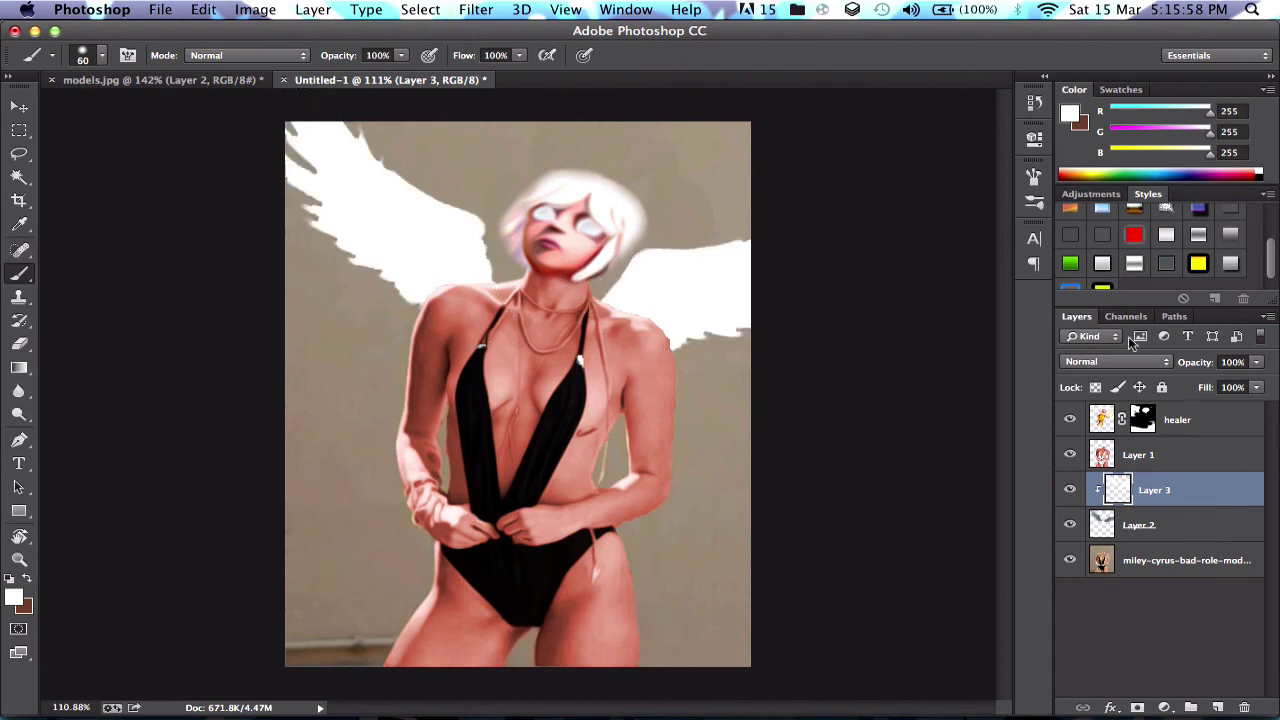
Set Layer 3 to the Hue blend mode at 97% opacity and compare the wings with and without it.
drag(1193, 366, 1225, 367)
click(1115, 362)
click(1096, 676)
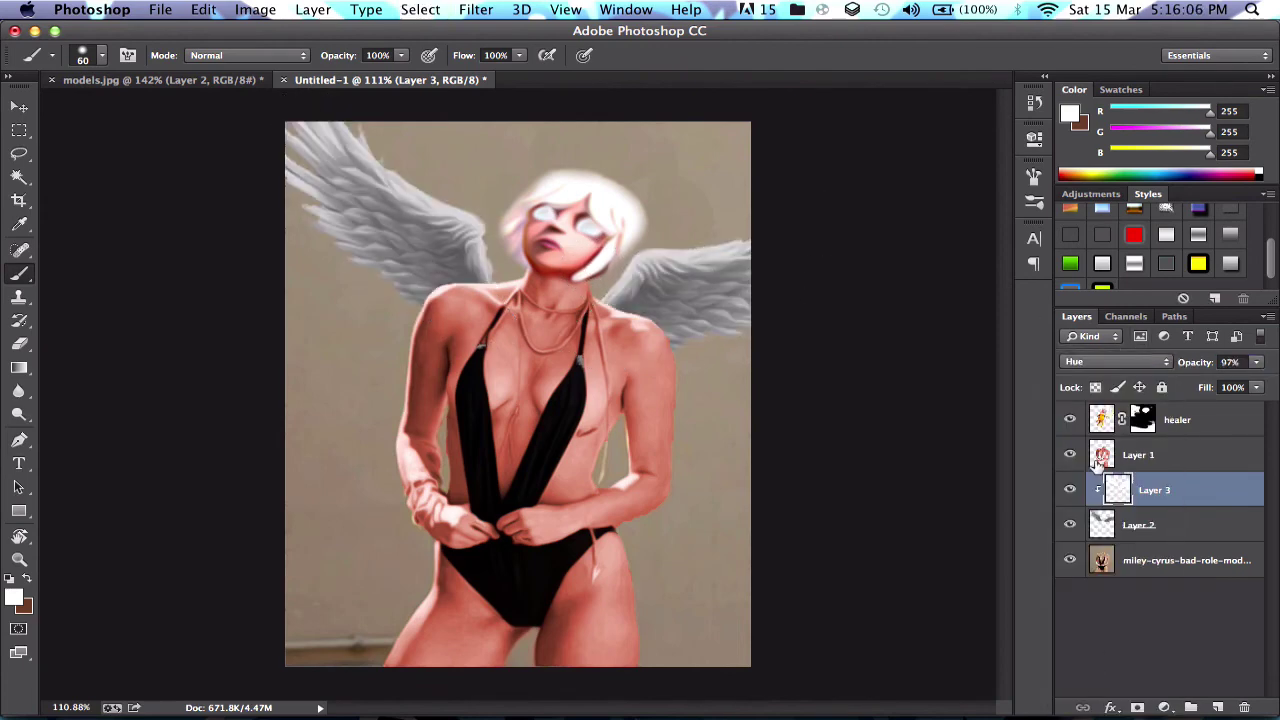
click(1070, 489)
click(1070, 489)
click(1070, 489)
click(1070, 489)
click(1070, 489)
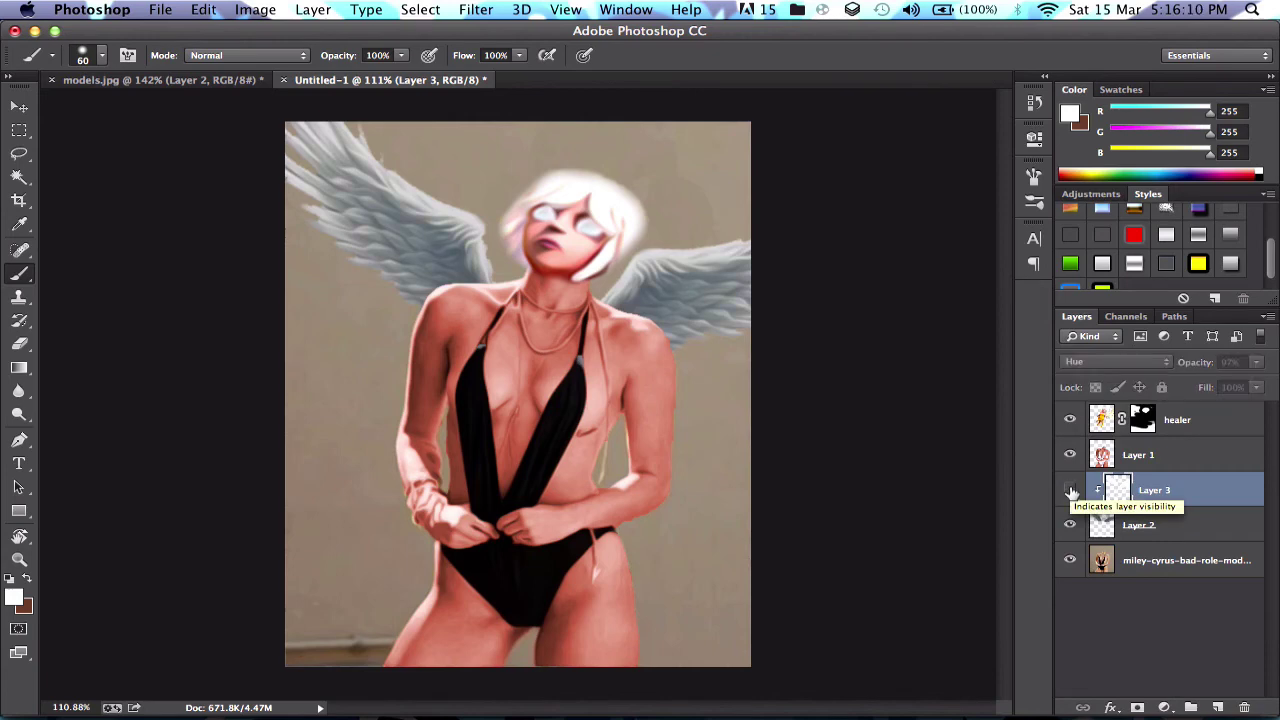
click(1072, 490)
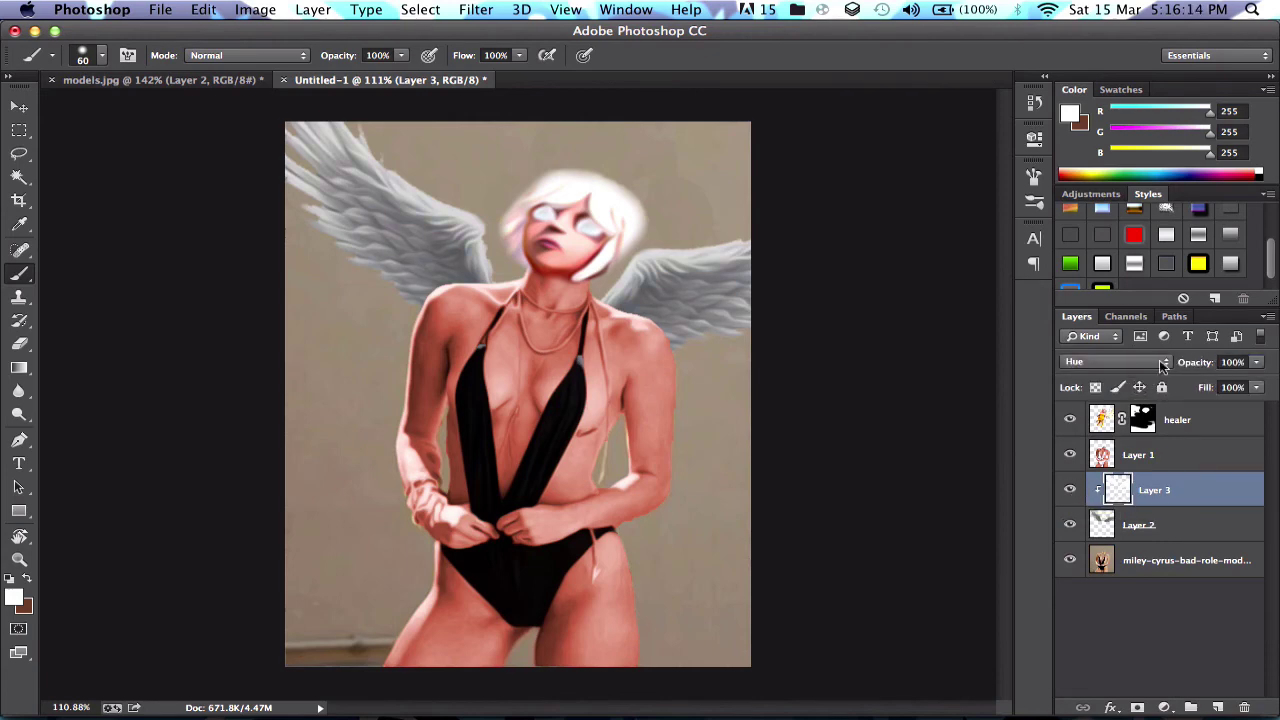
Try the Color blend mode on Layer 3, and replace it with Overlay at 48% opacity.
click(1160, 362)
click(1130, 382)
click(1112, 362)
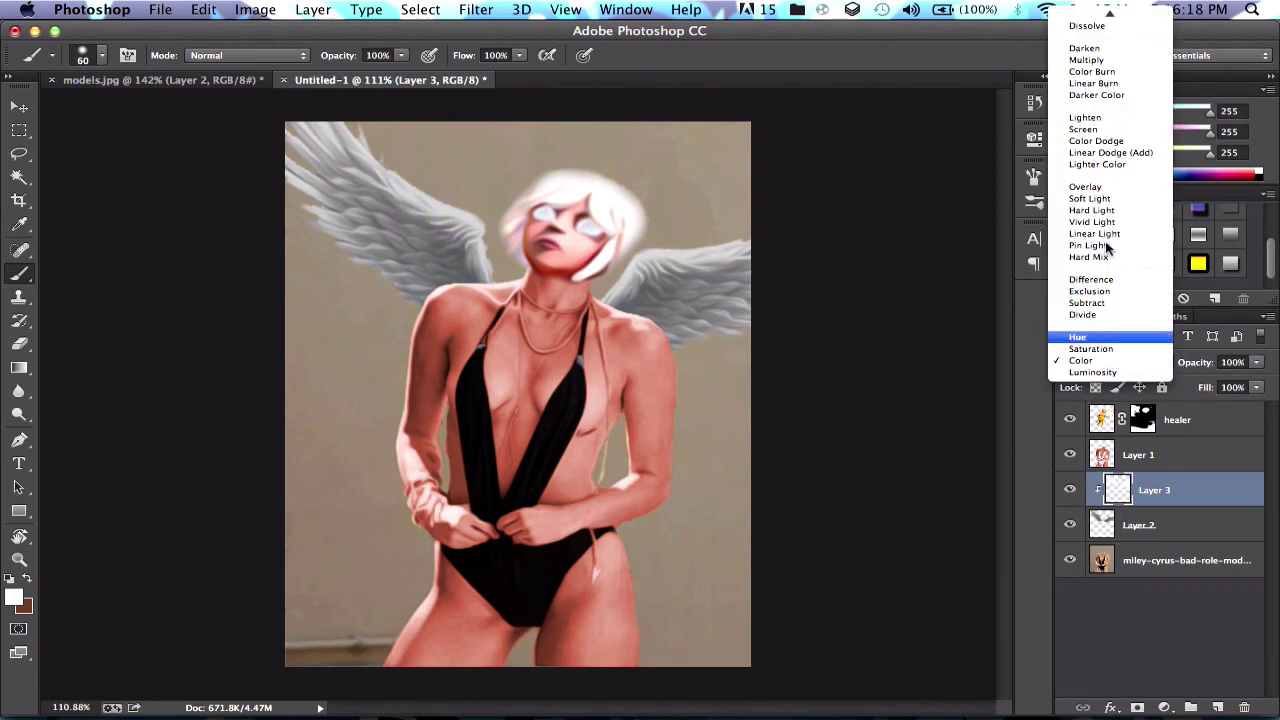
click(1107, 200)
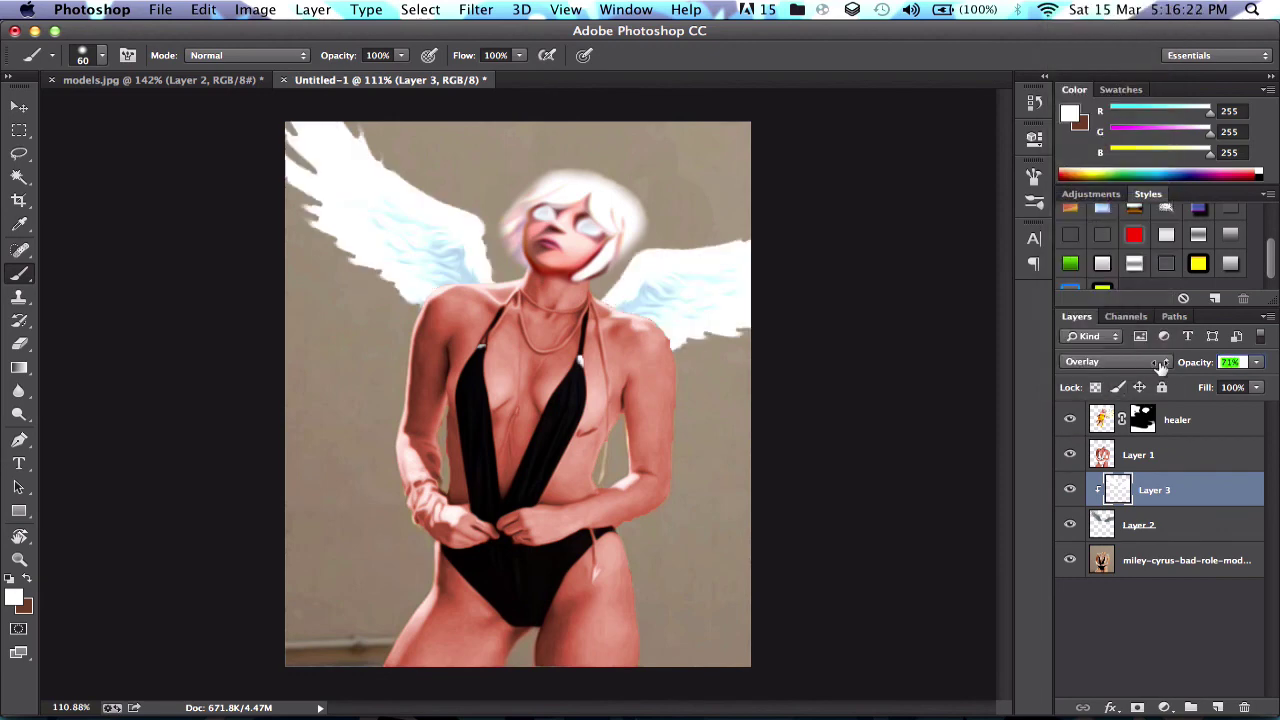
drag(1160, 367, 1138, 365)
Compare the wings with Layer 3 hidden and shown, and delete Layer 3.
click(1070, 490)
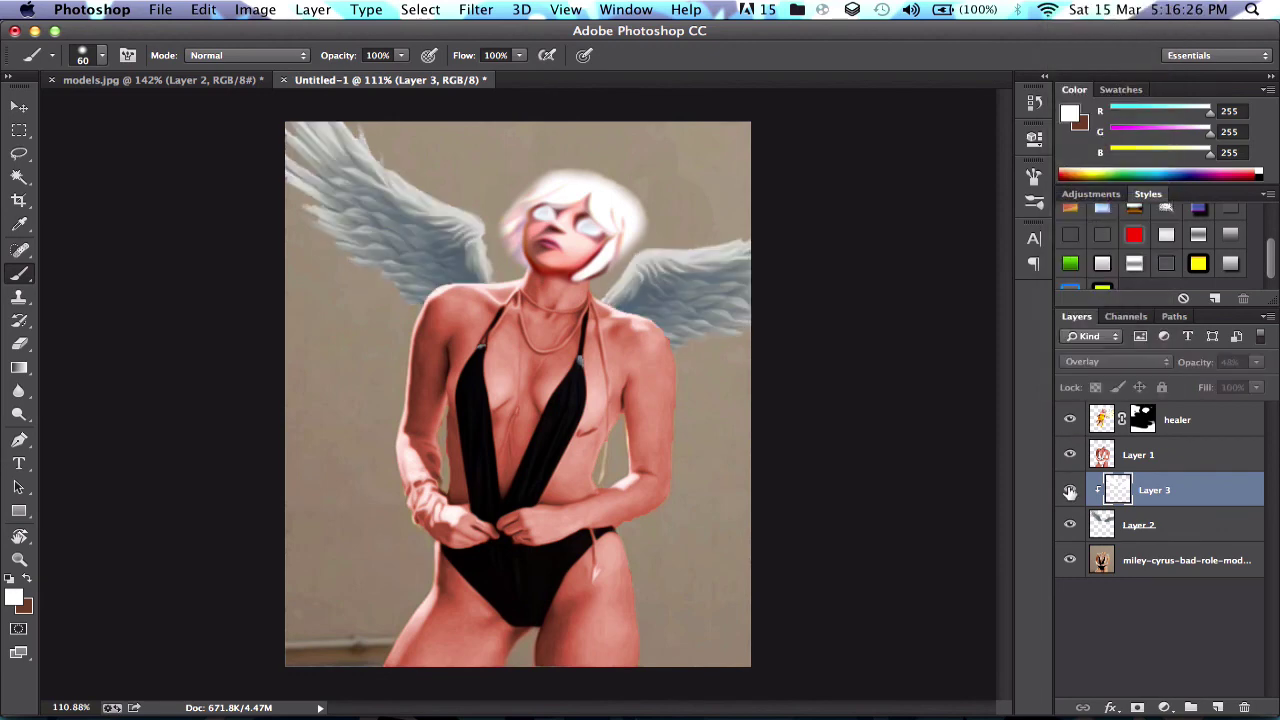
click(1070, 490)
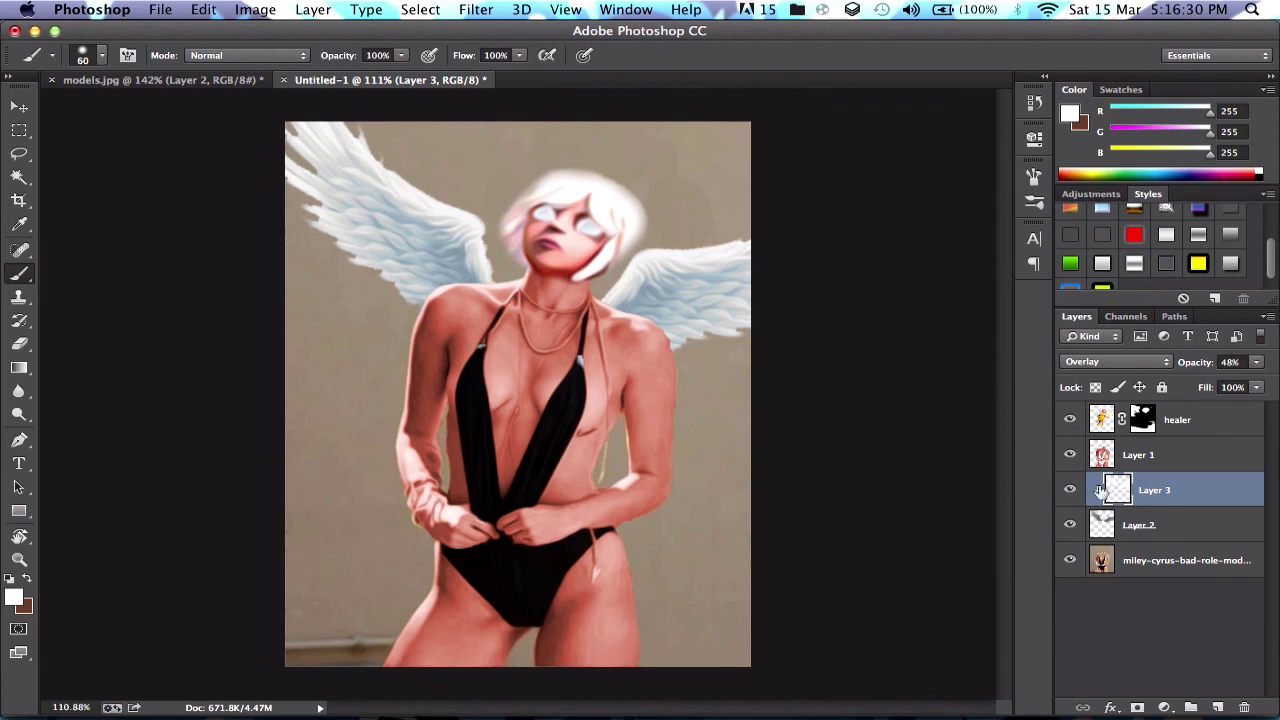
key(Delete)
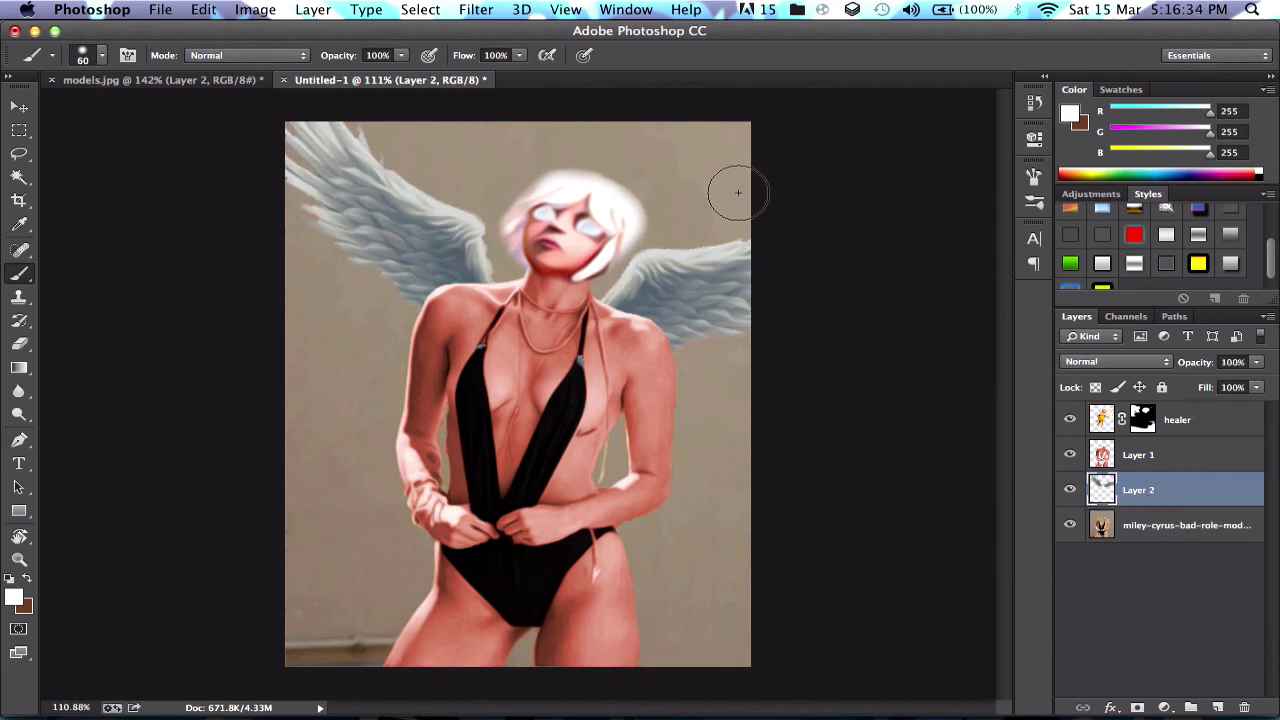